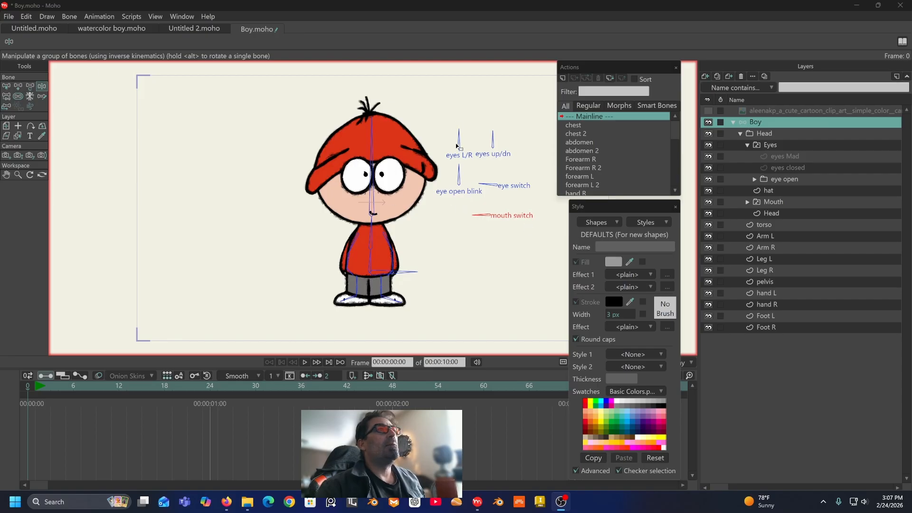
# Step: Go to frame 1 and test the eyes L/R, eyes up/dn, eye open blink, eye switch and mouth switch bones by rotating them
pyautogui.moveTo(459, 139); pyautogui.dragTo(464, 132)
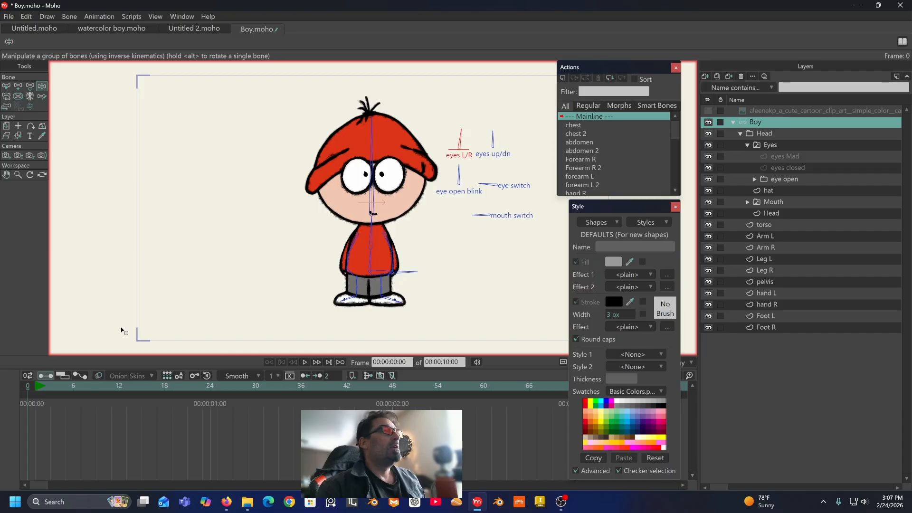
pyautogui.click(39, 389)
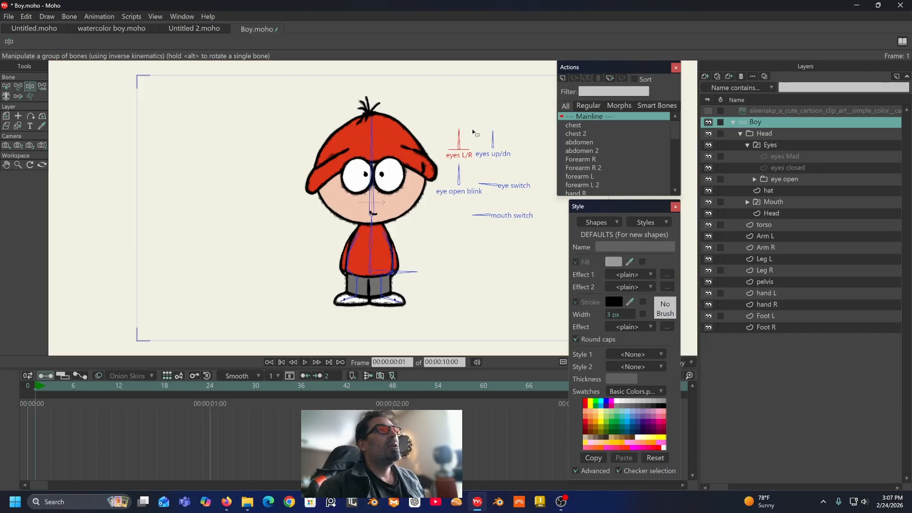
pyautogui.moveTo(462, 139); pyautogui.dragTo(494, 132)
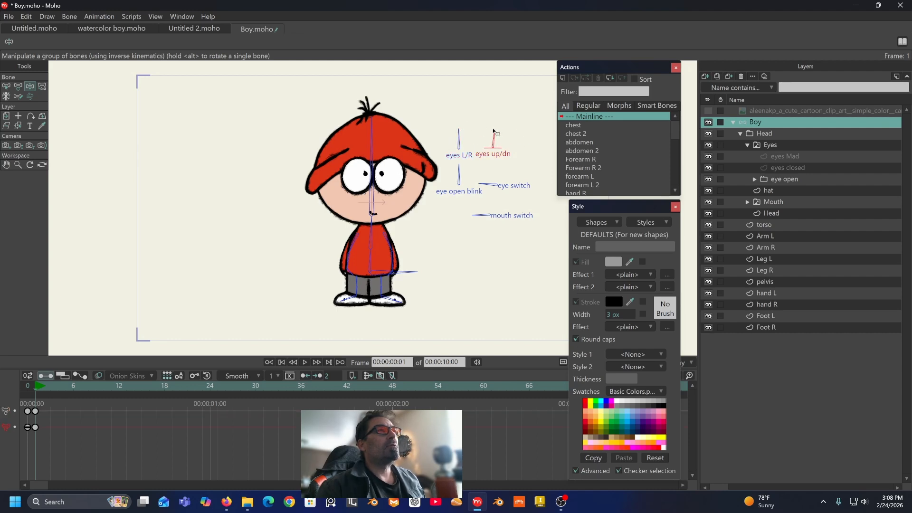
pyautogui.moveTo(460, 172); pyautogui.dragTo(471, 145)
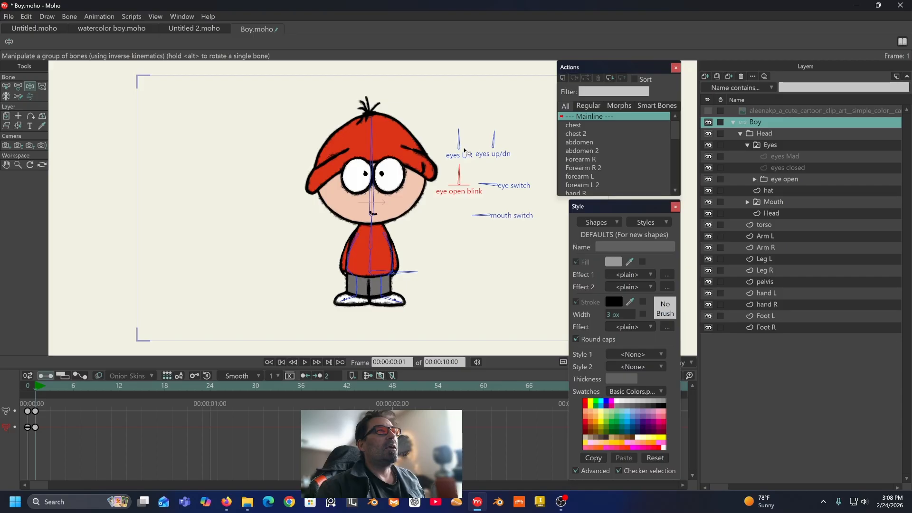
pyautogui.moveTo(488, 186)
pyautogui.mouseDown()
pyautogui.moveTo(504, 169)
pyautogui.moveTo(497, 172)
pyautogui.moveTo(513, 192)
pyautogui.moveTo(512, 182)
pyautogui.moveTo(482, 177)
pyautogui.moveTo(509, 171)
pyautogui.moveTo(472, 186)
pyautogui.mouseUp()
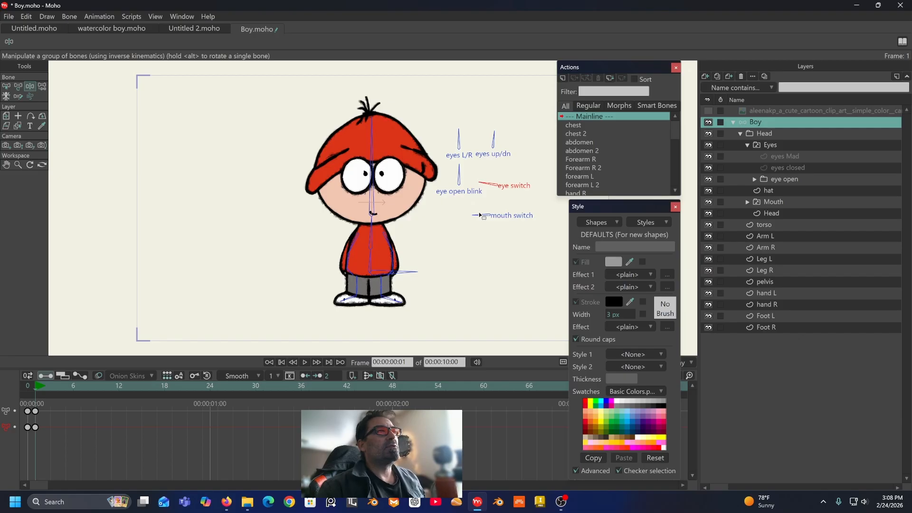
pyautogui.moveTo(481, 217)
pyautogui.mouseDown()
pyautogui.moveTo(494, 202)
pyautogui.moveTo(511, 209)
pyautogui.moveTo(509, 220)
pyautogui.moveTo(510, 206)
pyautogui.moveTo(499, 196)
pyautogui.moveTo(484, 202)
pyautogui.moveTo(482, 217)
pyautogui.mouseUp()
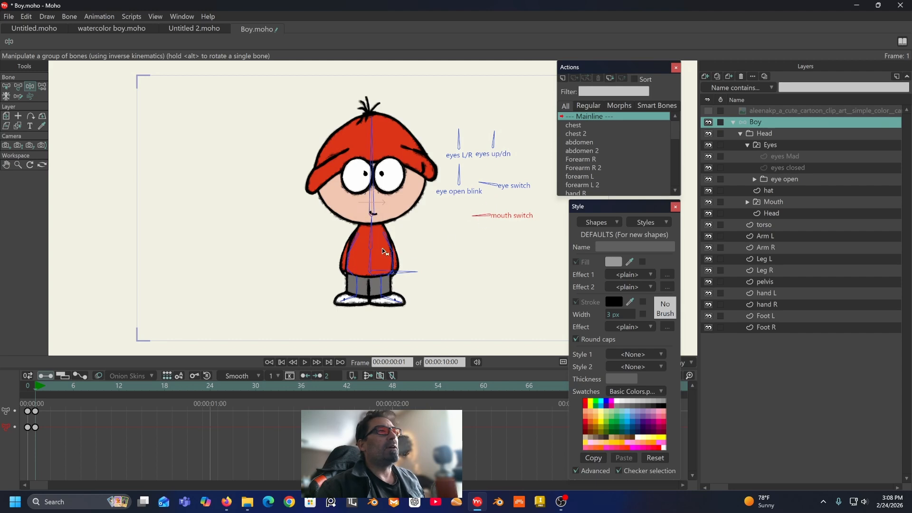
# Step: Select the eyes L/R bone, then rotate it and the eyes up/dn and eye open blink bones to test their range
pyautogui.press('b')
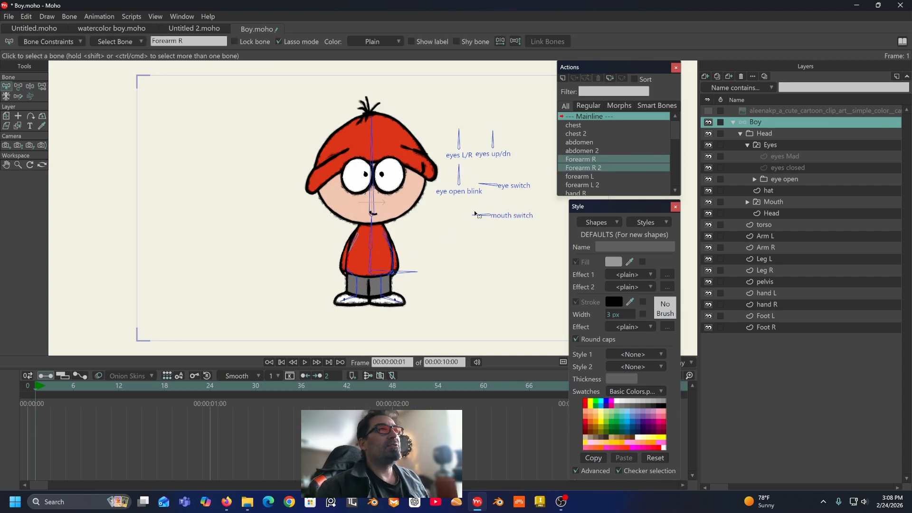
pyautogui.click(458, 141)
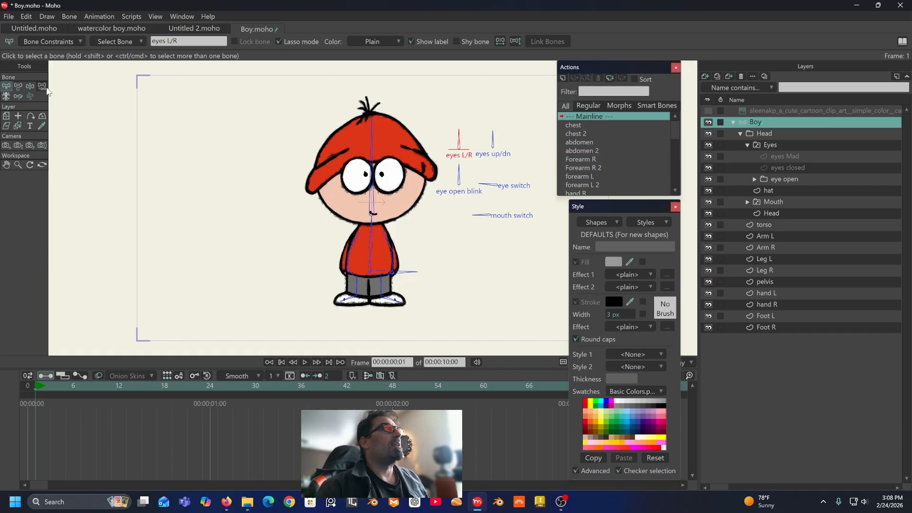
pyautogui.click(30, 86)
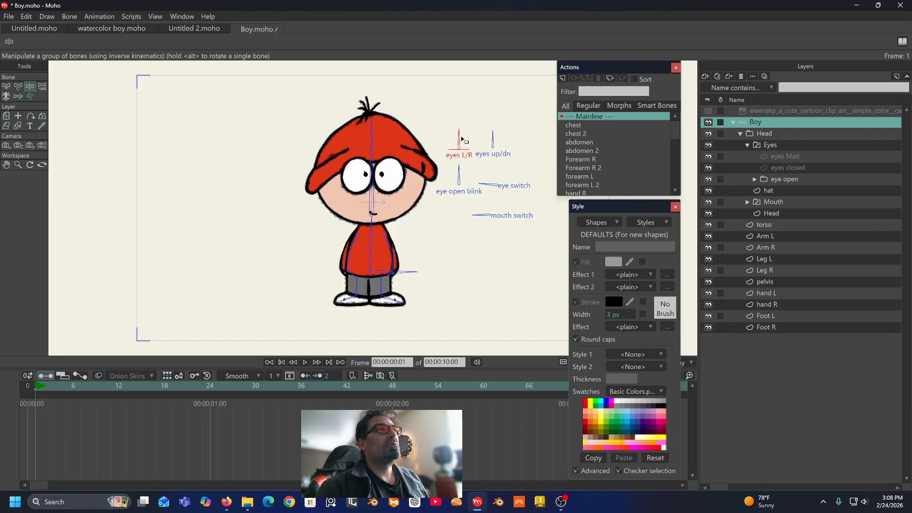
pyautogui.moveTo(462, 139); pyautogui.dragTo(437, 151)
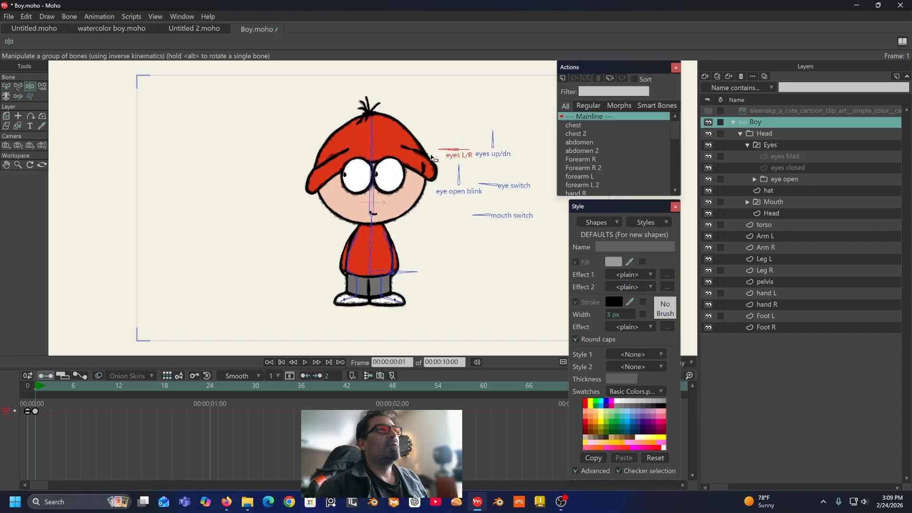
pyautogui.moveTo(443, 149); pyautogui.dragTo(510, 136)
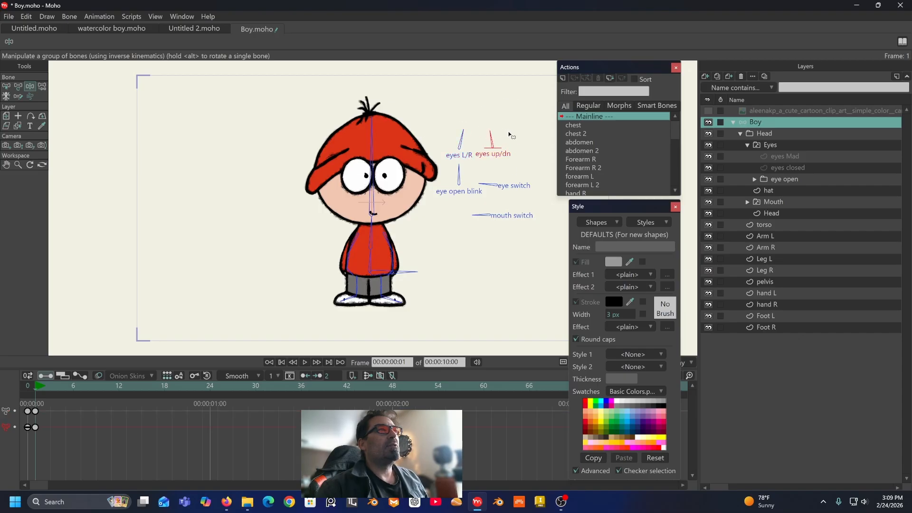
pyautogui.moveTo(459, 179)
pyautogui.mouseDown()
pyautogui.moveTo(458, 191)
pyautogui.moveTo(454, 175)
pyautogui.moveTo(467, 159)
pyautogui.moveTo(444, 167)
pyautogui.moveTo(464, 168)
pyautogui.moveTo(477, 190)
pyautogui.moveTo(467, 165)
pyautogui.mouseUp()
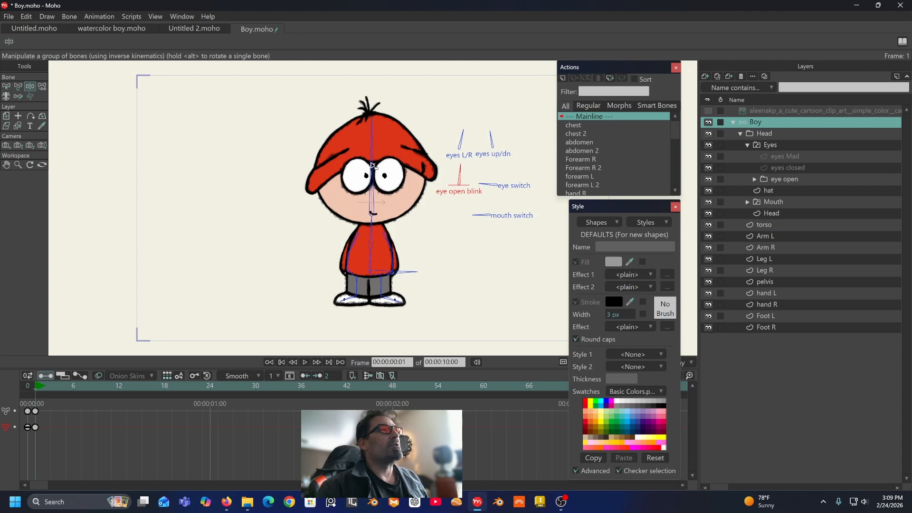
# Step: Set the eye open blink bone's angle constraints to a minimum of 0° and a maximum of 90°
pyautogui.click(6, 86)
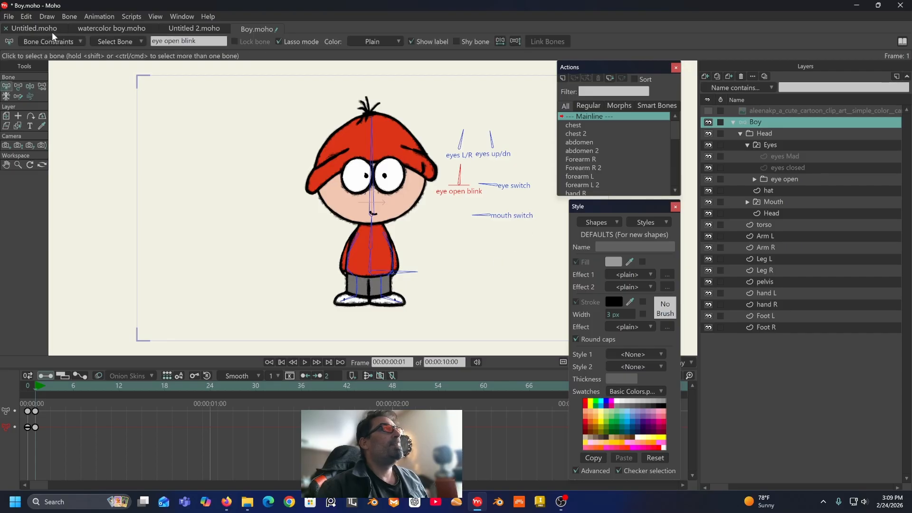
pyautogui.click(65, 41)
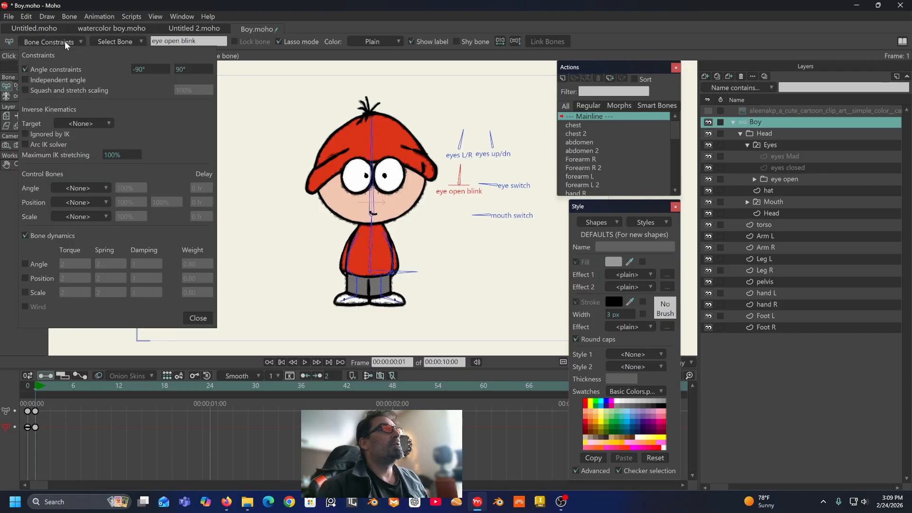
pyautogui.click(145, 69)
pyautogui.write('0')
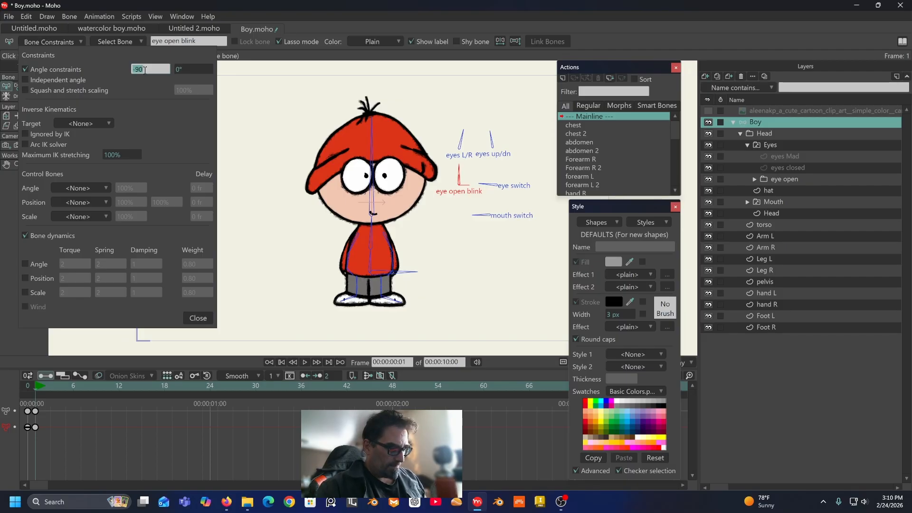
pyautogui.click(189, 69)
pyautogui.write('90')
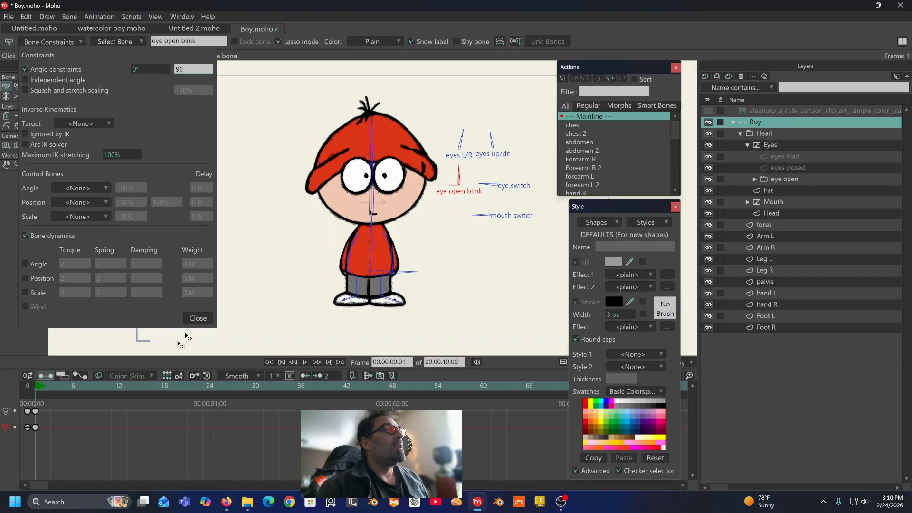
pyautogui.click(198, 318)
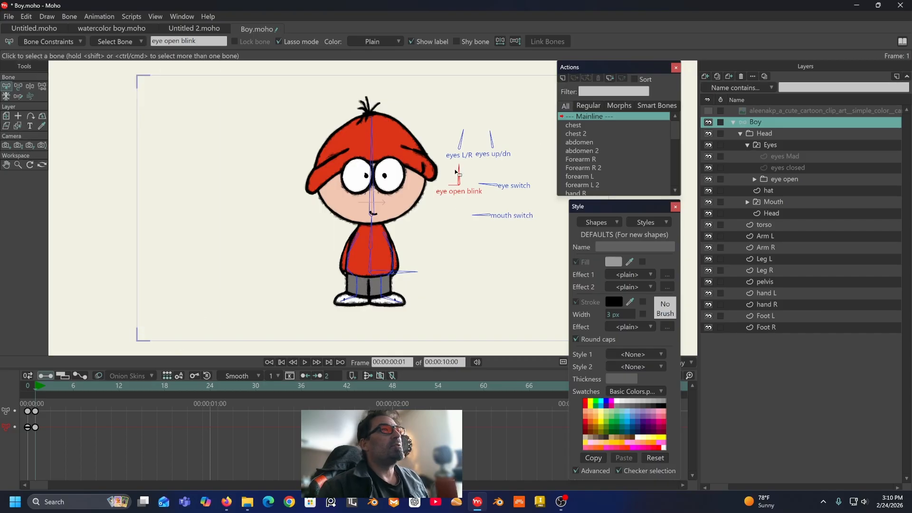
# Step: Rotate the eye open blink bone to check its limits, and test the eye switch bone's movement
pyautogui.click(30, 86)
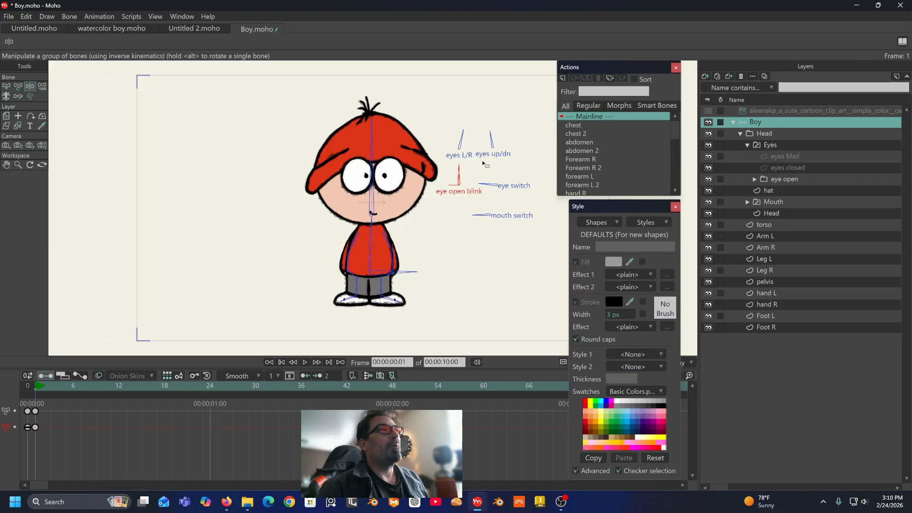
pyautogui.moveTo(459, 169); pyautogui.dragTo(488, 171)
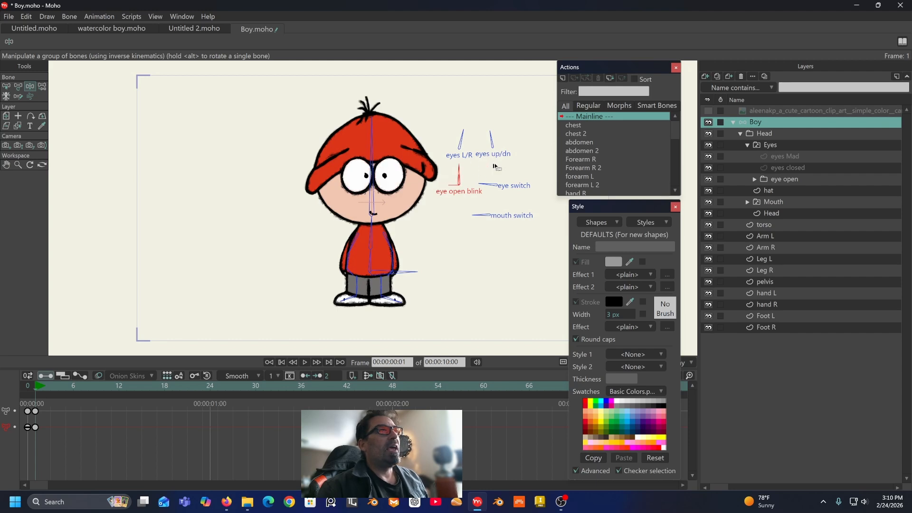
pyautogui.click(487, 185)
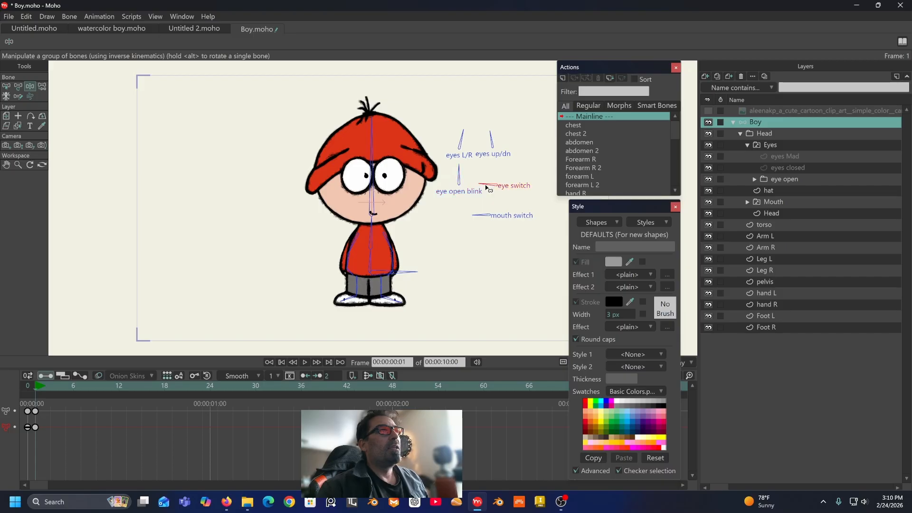
pyautogui.moveTo(487, 185)
pyautogui.mouseDown()
pyautogui.moveTo(499, 177)
pyautogui.moveTo(514, 187)
pyautogui.moveTo(507, 196)
pyautogui.moveTo(521, 185)
pyautogui.moveTo(513, 172)
pyautogui.moveTo(492, 178)
pyautogui.moveTo(485, 212)
pyautogui.moveTo(486, 175)
pyautogui.moveTo(488, 203)
pyautogui.mouseUp()
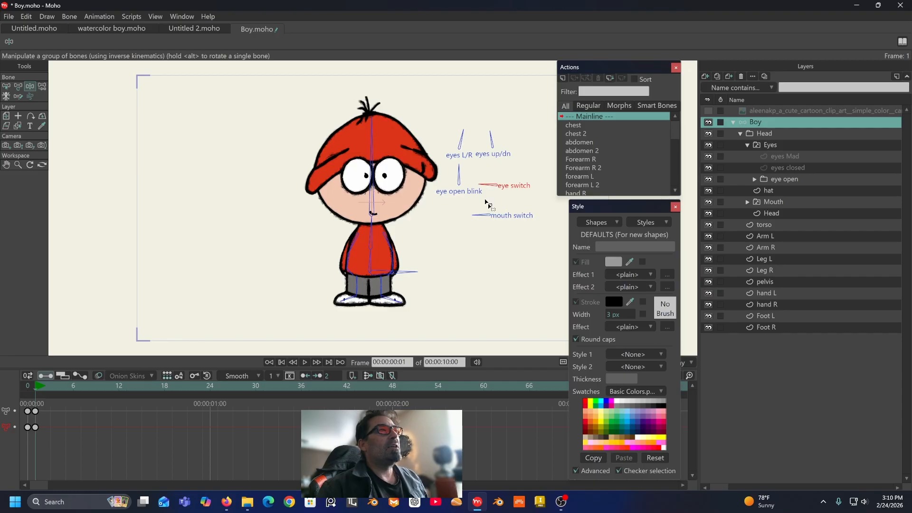
# Step: Enable angle constraints on the eye switch bone and adjust its minimum and maximum angles
pyautogui.click(7, 87)
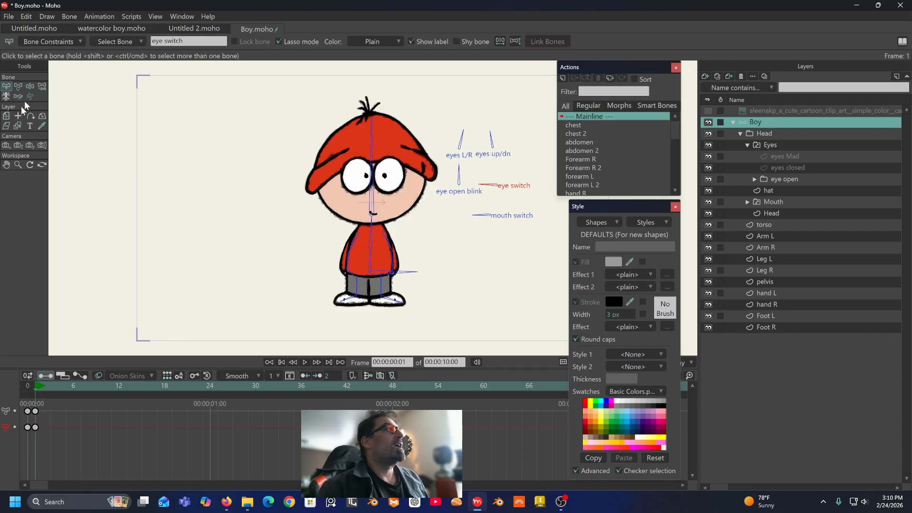
pyautogui.click(41, 41)
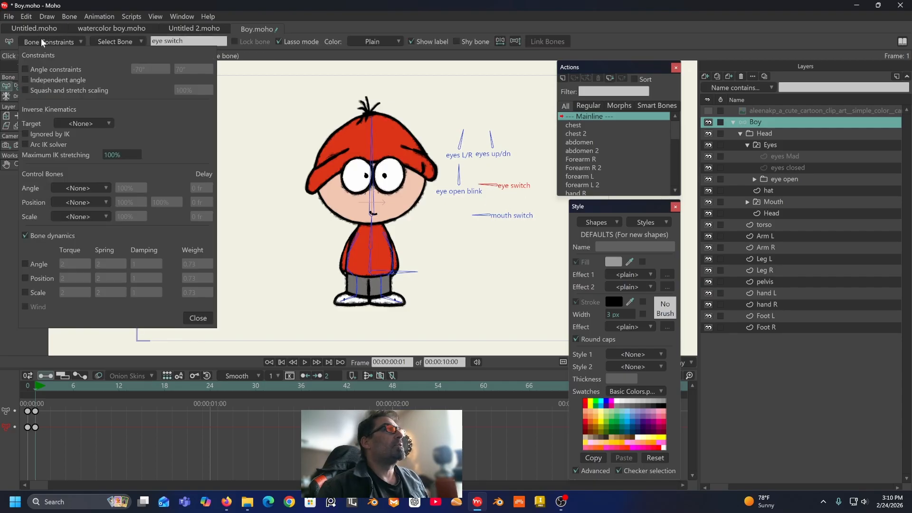
pyautogui.click(24, 69)
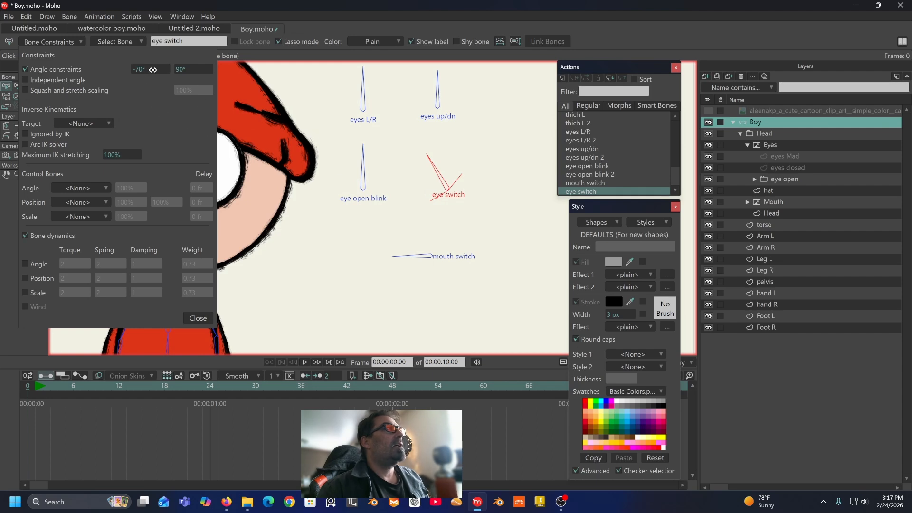
pyautogui.moveTo(140, 69)
pyautogui.mouseDown()
pyautogui.moveTo(113, 76)
pyautogui.moveTo(141, 71)
pyautogui.moveTo(128, 73)
pyautogui.mouseUp()
pyautogui.moveTo(189, 69); pyautogui.dragTo(145, 68)
pyautogui.click(207, 315)
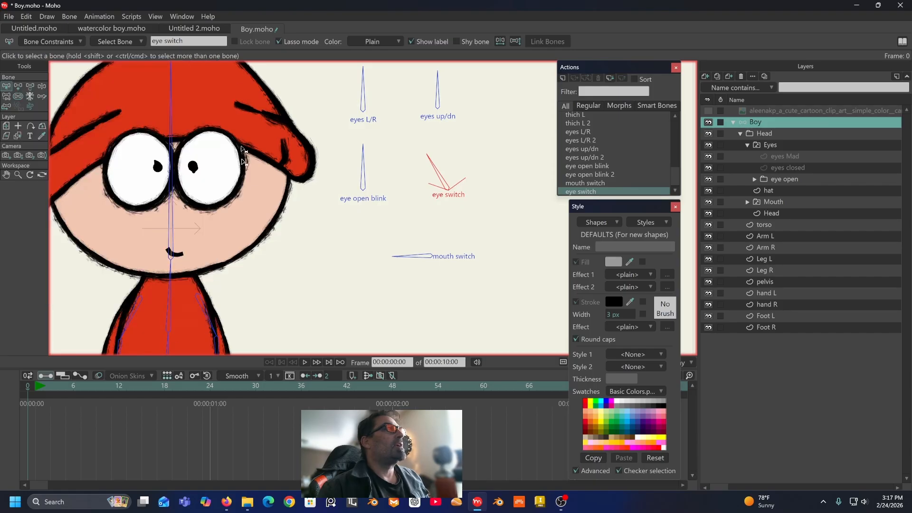
# Step: Test the constrained eye switch bone, check the other eye control bones, and rotate the mouth switch bone through its mouth shapes
pyautogui.click(42, 86)
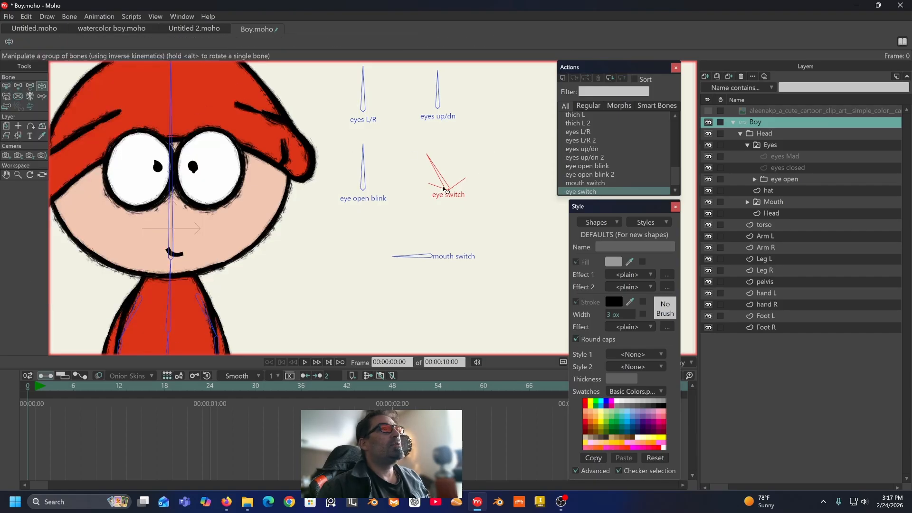
pyautogui.moveTo(439, 189); pyautogui.dragTo(443, 170)
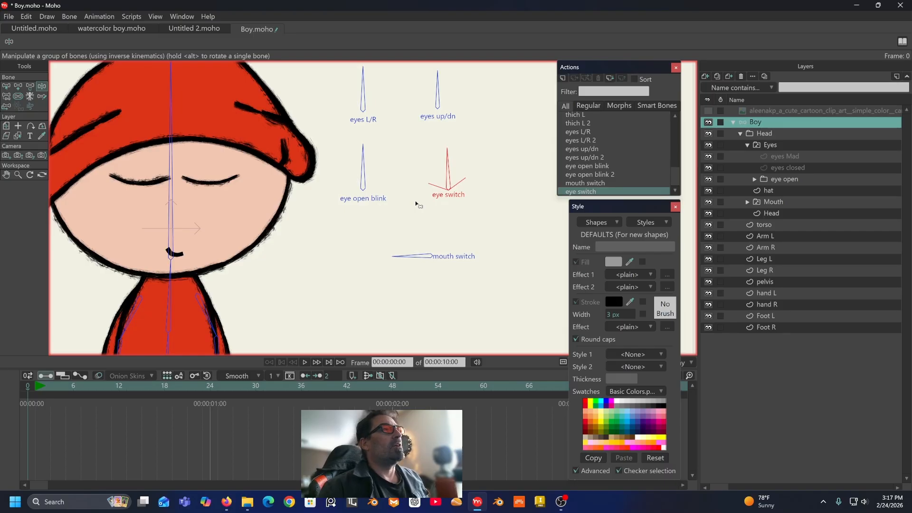
pyautogui.click(349, 194)
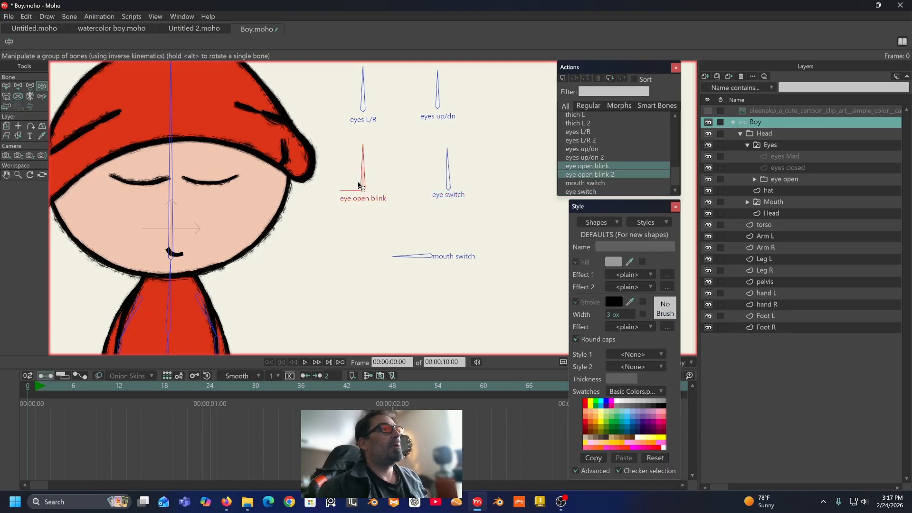
pyautogui.click(361, 99)
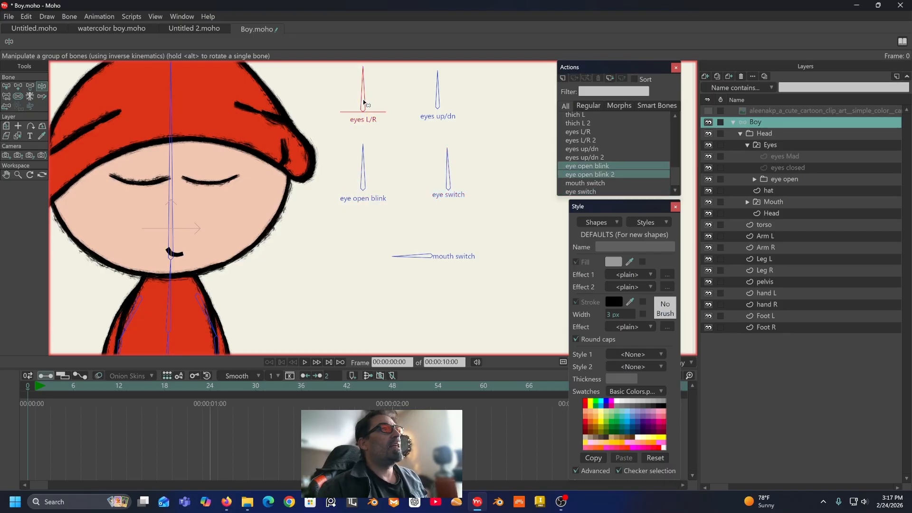
pyautogui.click(438, 100)
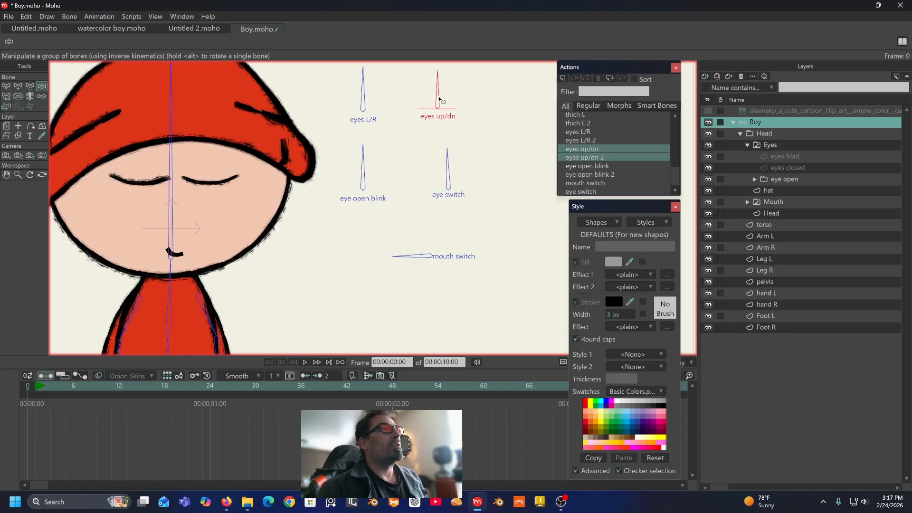
pyautogui.click(427, 259)
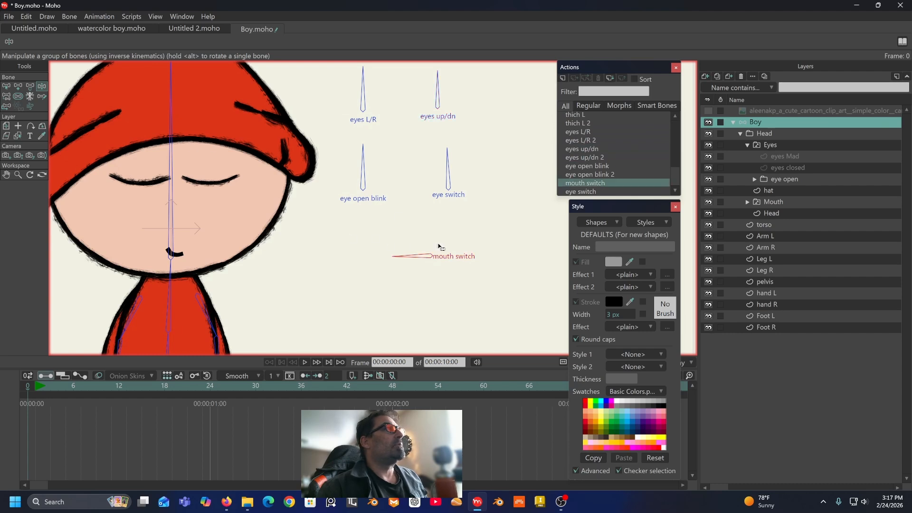
pyautogui.moveTo(407, 251); pyautogui.dragTo(430, 248)
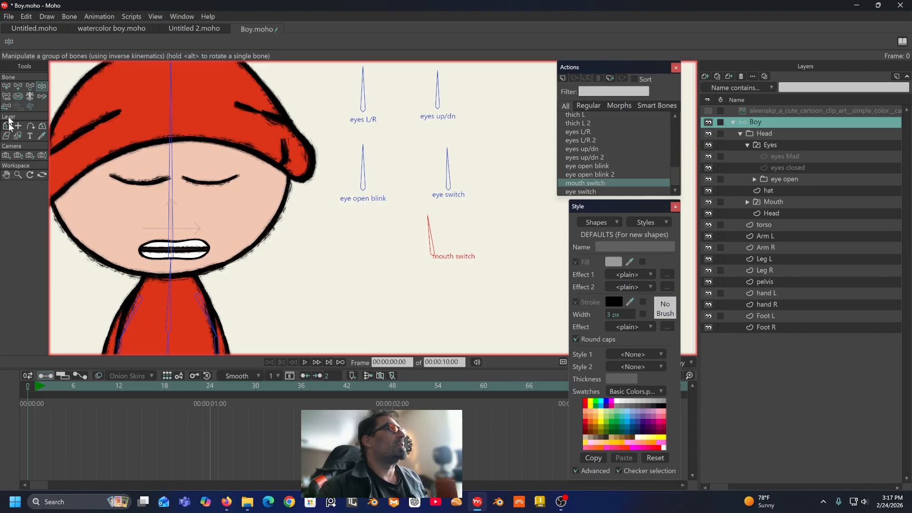
# Step: Enable angle constraints on the mouth switch bone with a minimum of -180° and a maximum of 0°
pyautogui.click(5, 86)
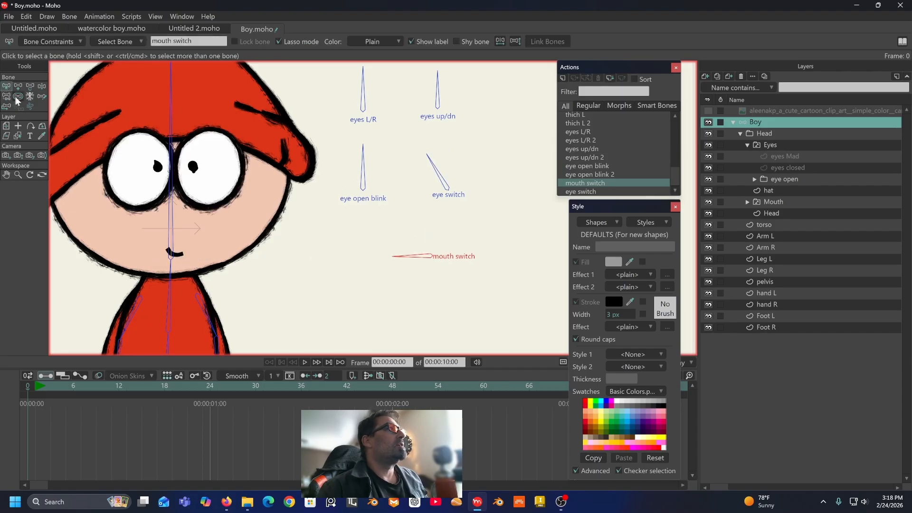
pyautogui.click(48, 42)
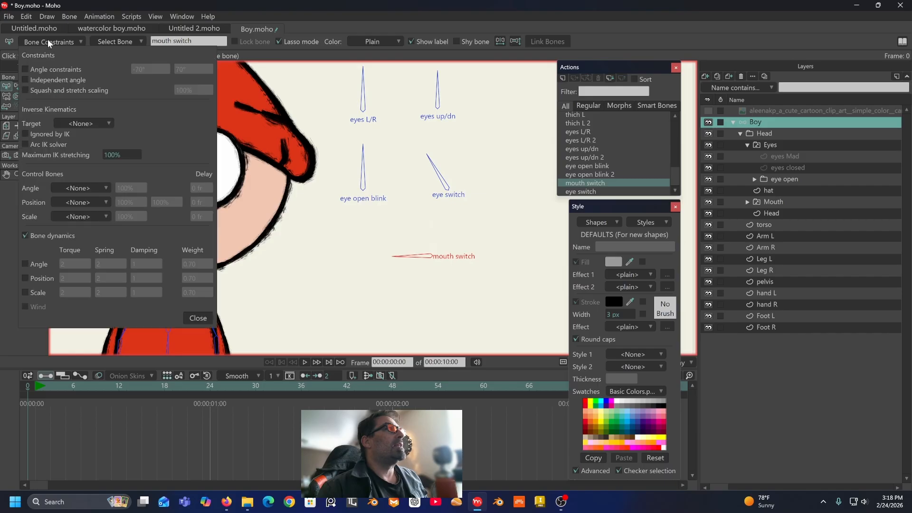
pyautogui.click(25, 69)
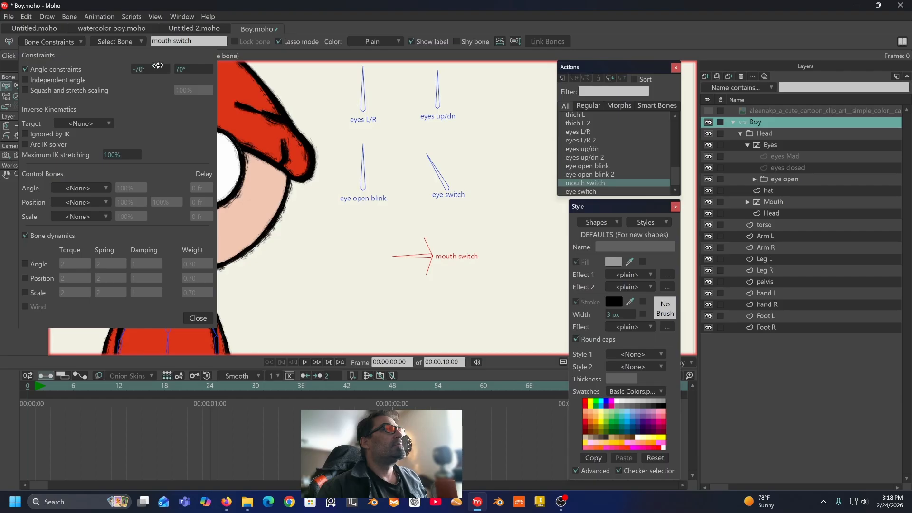
pyautogui.moveTo(158, 66); pyautogui.dragTo(49, 78)
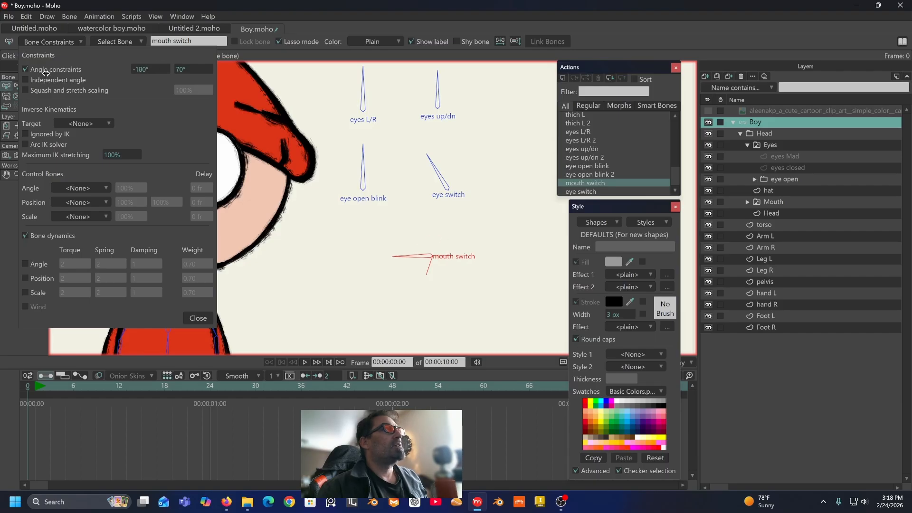
pyautogui.moveTo(190, 71); pyautogui.dragTo(130, 71)
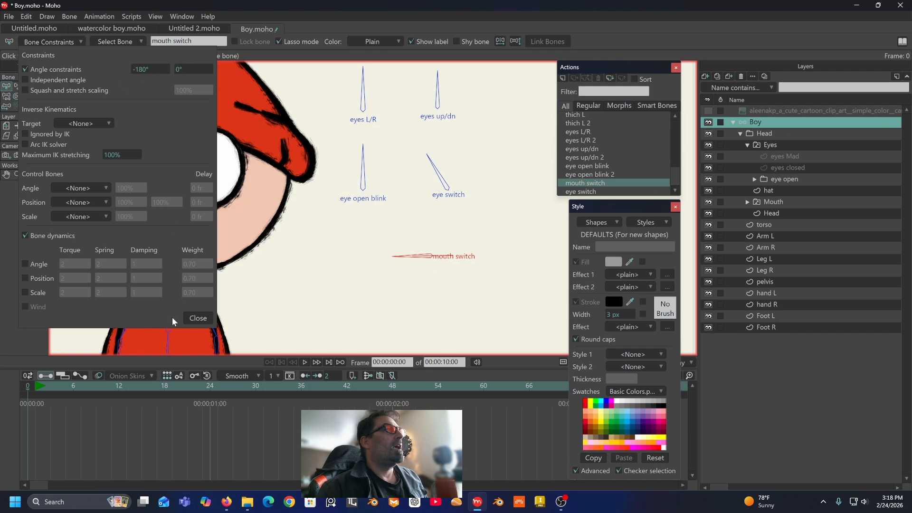
pyautogui.click(207, 319)
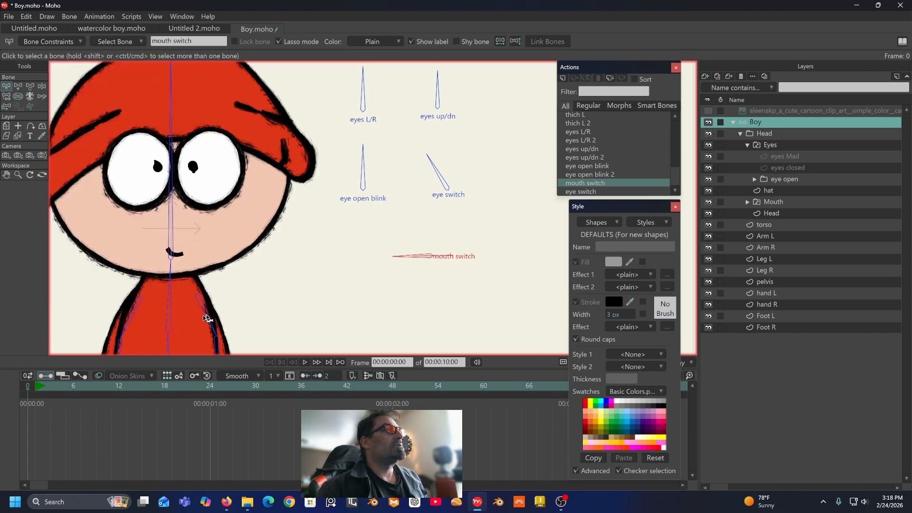
# Step: Rotate the constrained mouth switch bone through its range to check the limits and mouth shapes
pyautogui.click(43, 89)
pyautogui.moveTo(423, 256); pyautogui.dragTo(437, 217)
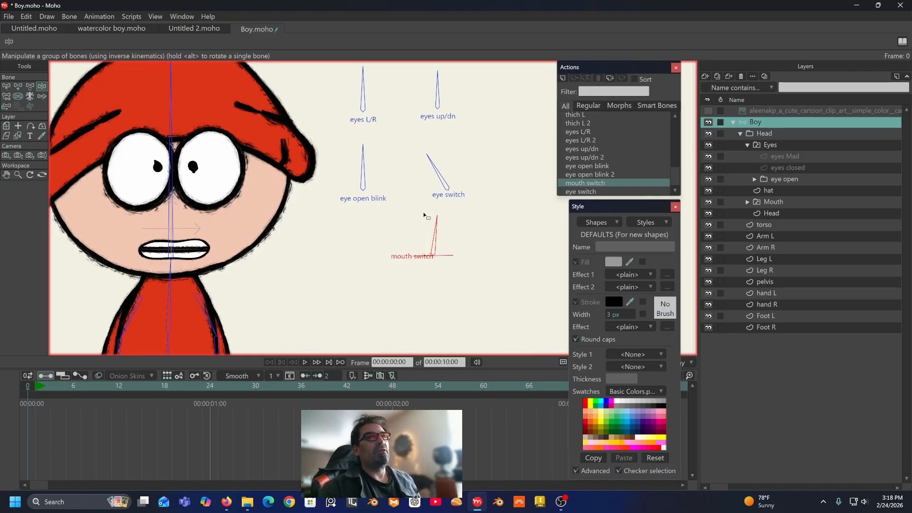
pyautogui.moveTo(423, 236); pyautogui.dragTo(471, 265)
pyautogui.scroll(-2, 472, 264)
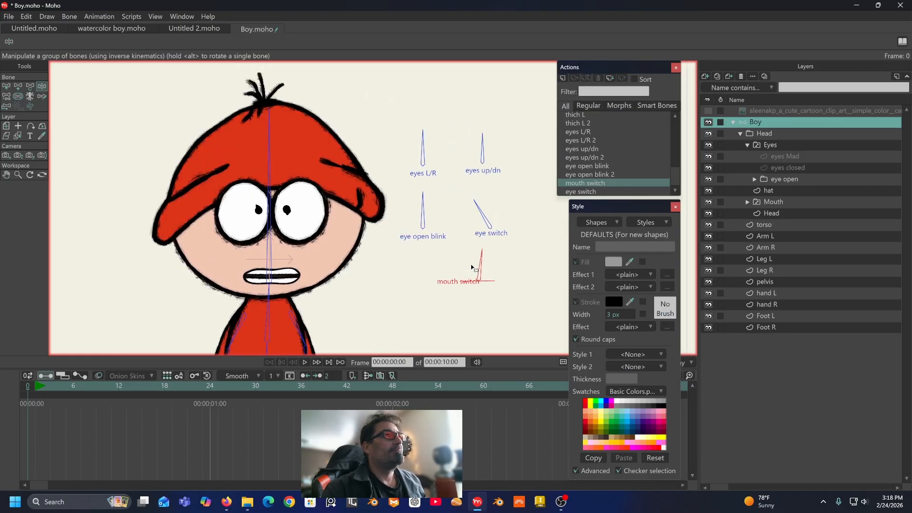
pyautogui.scroll(-4, 464, 251)
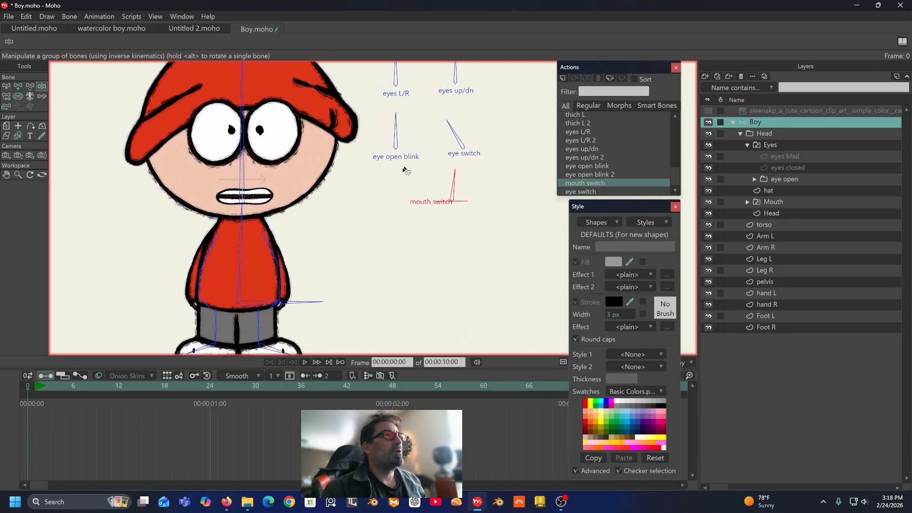
pyautogui.moveTo(393, 196); pyautogui.dragTo(373, 221)
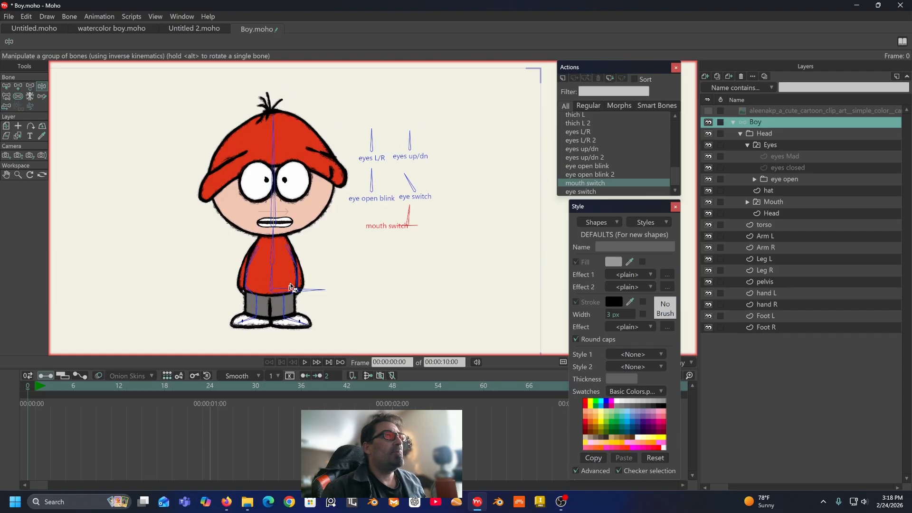
pyautogui.moveTo(279, 188); pyautogui.dragTo(253, 230)
pyautogui.scroll(2, 269, 204)
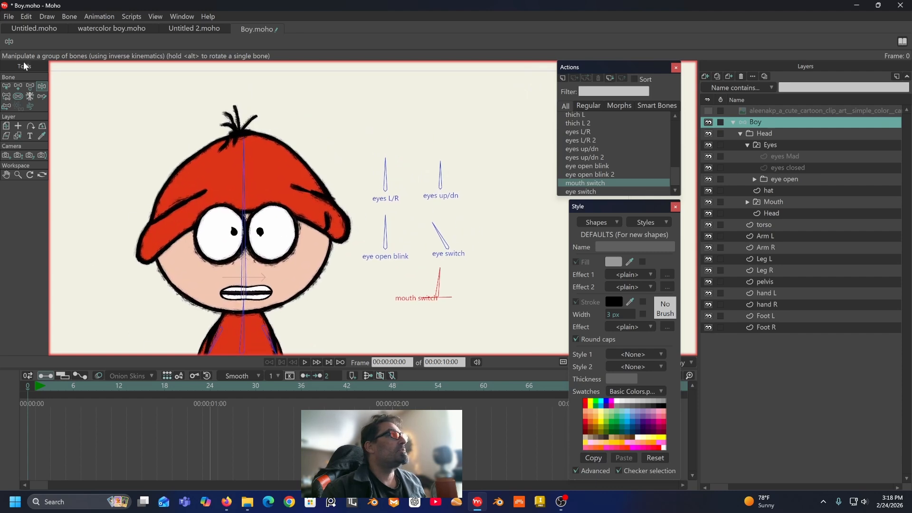
# Step: With no bone selected, add a short vertical bone above the boy's head, name it "head turn", and show its label
pyautogui.click(7, 87)
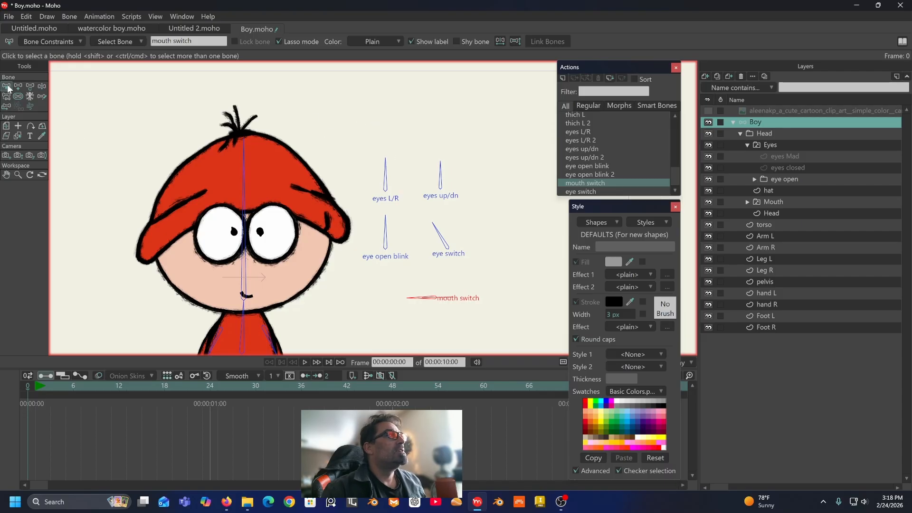
pyautogui.click(354, 113)
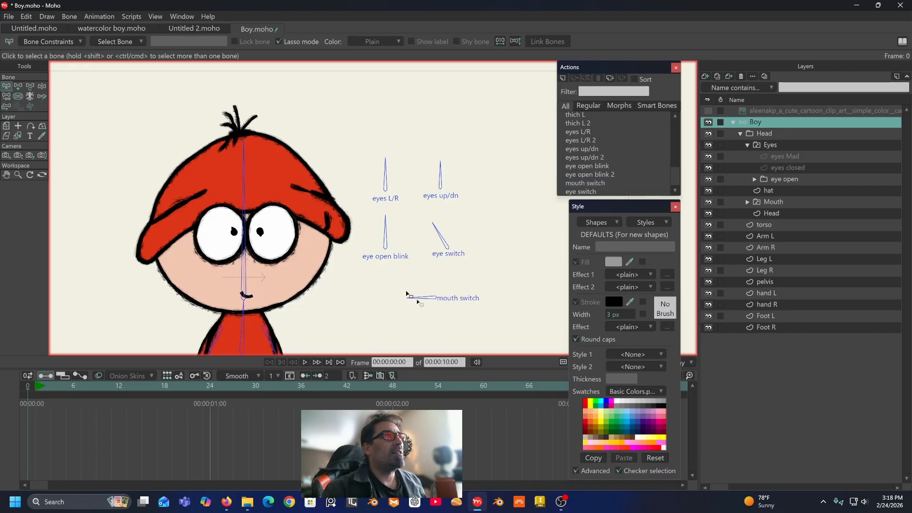
pyautogui.moveTo(471, 167)
pyautogui.mouseDown()
pyautogui.moveTo(462, 192)
pyautogui.moveTo(458, 166)
pyautogui.mouseUp()
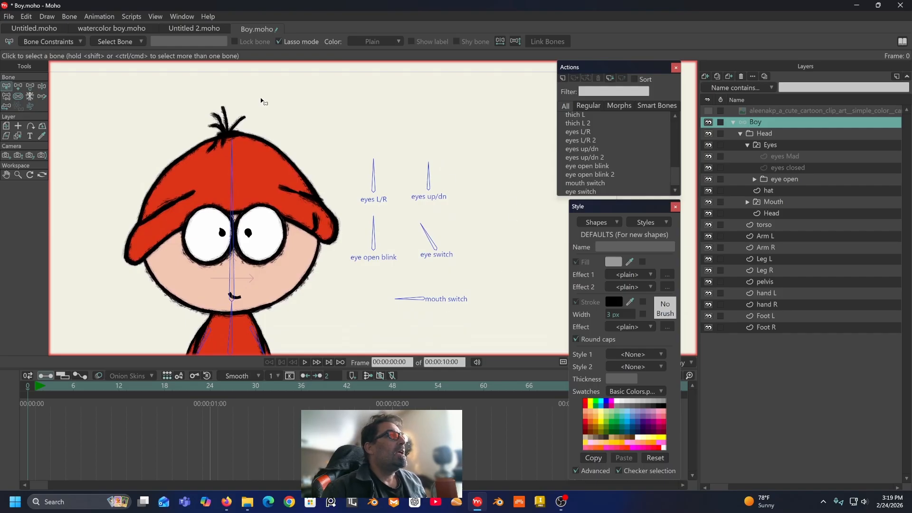
pyautogui.moveTo(230, 105); pyautogui.dragTo(240, 101)
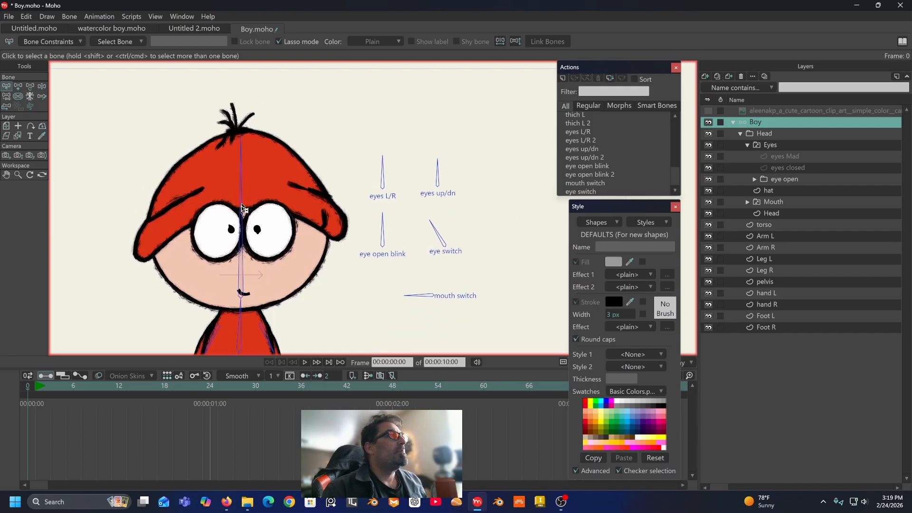
pyautogui.click(18, 87)
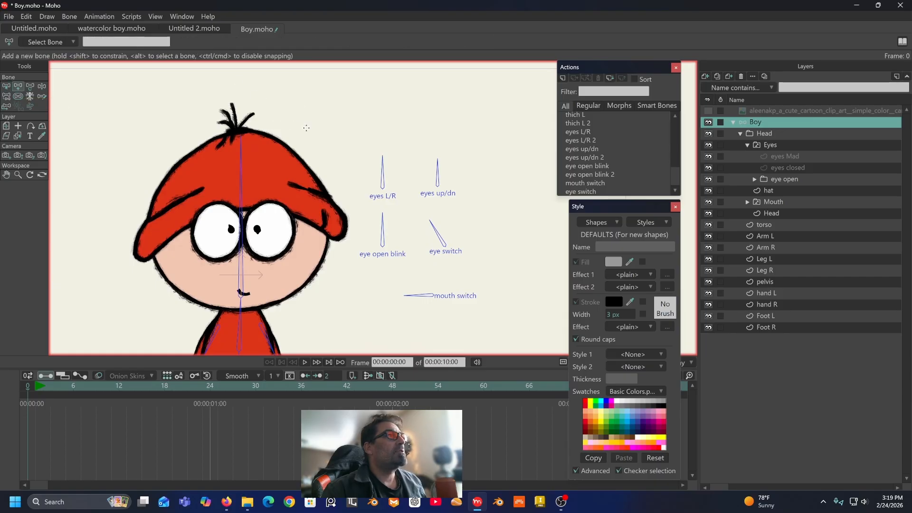
pyautogui.moveTo(293, 121); pyautogui.dragTo(292, 87)
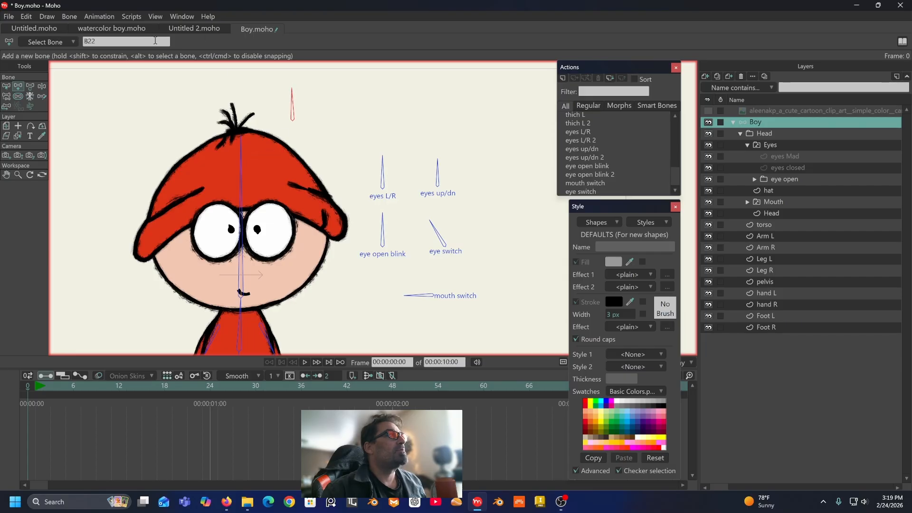
pyautogui.doubleClick(155, 40)
pyautogui.write('h')
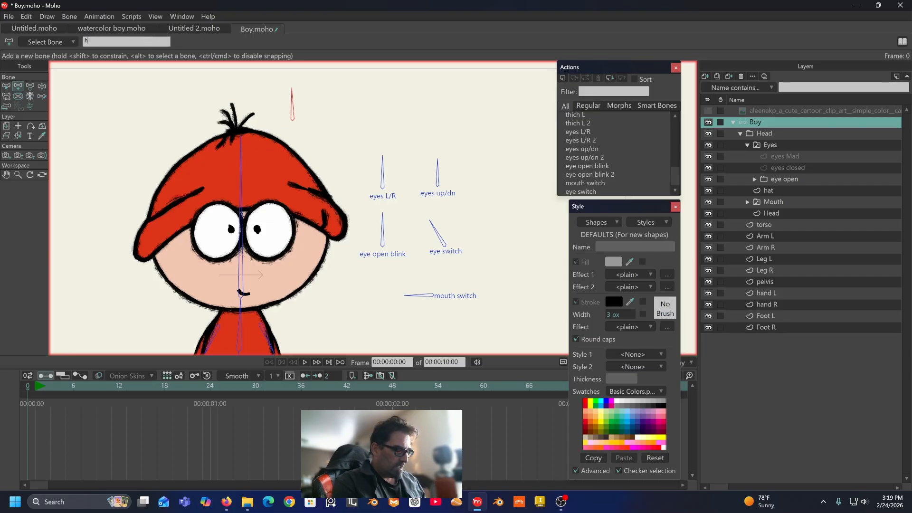
pyautogui.write('ead turn')
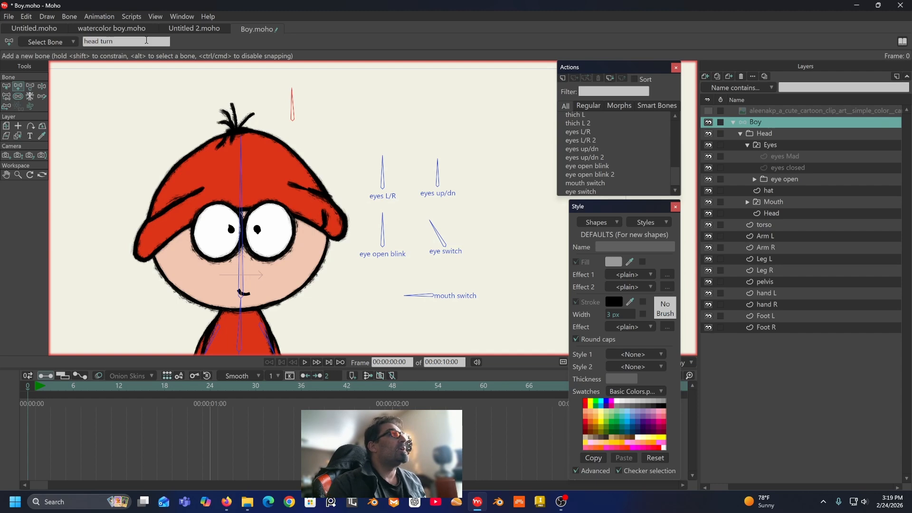
pyautogui.click(7, 87)
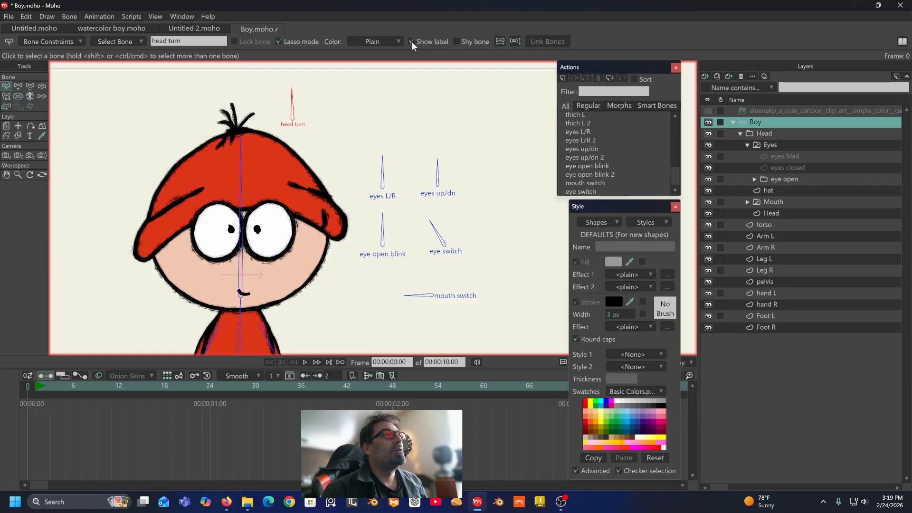
# Step: Make the head turn bone a smart bone dial with minimum angle -70, maximum angle 70, and a duration of 48 frames
pyautogui.click(70, 18)
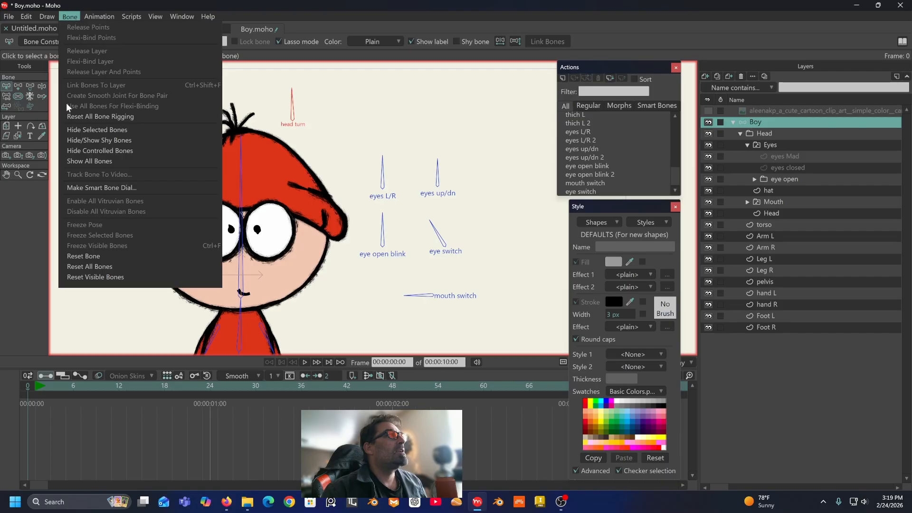
pyautogui.click(79, 189)
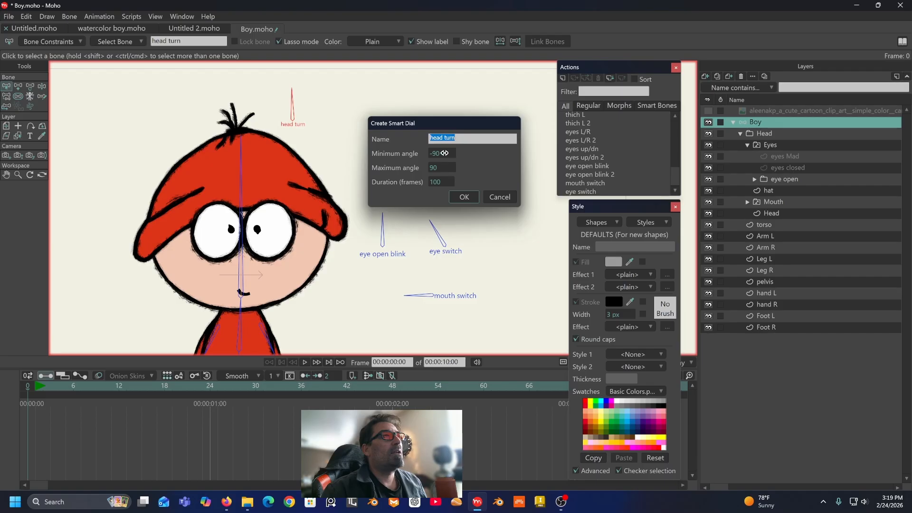
pyautogui.click(444, 153)
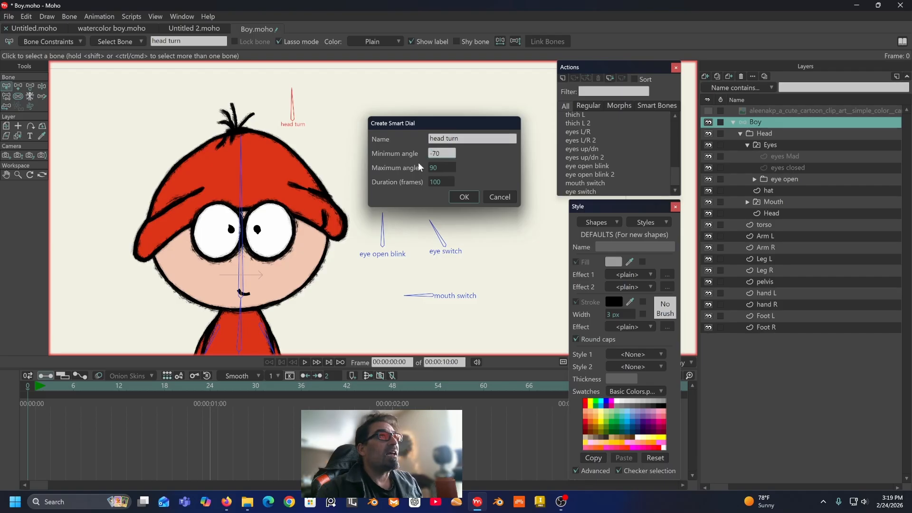
pyautogui.click(439, 168)
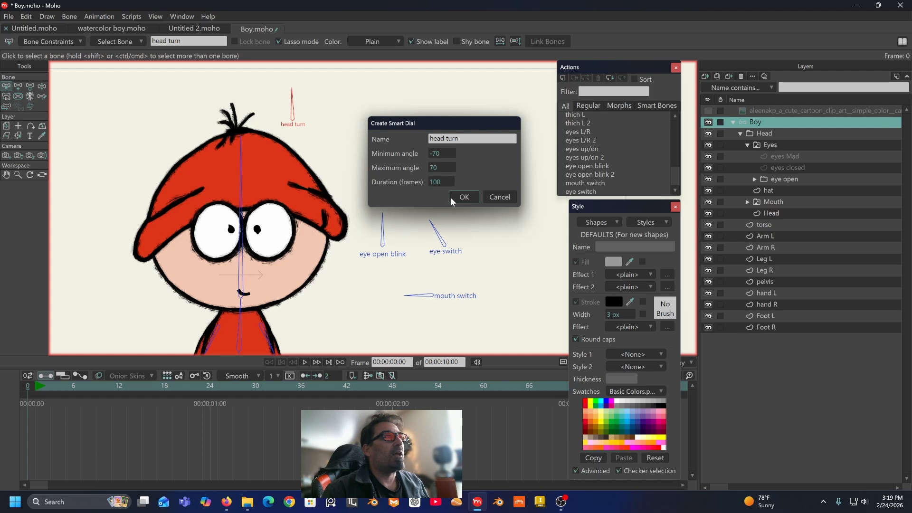
pyautogui.doubleClick(446, 183)
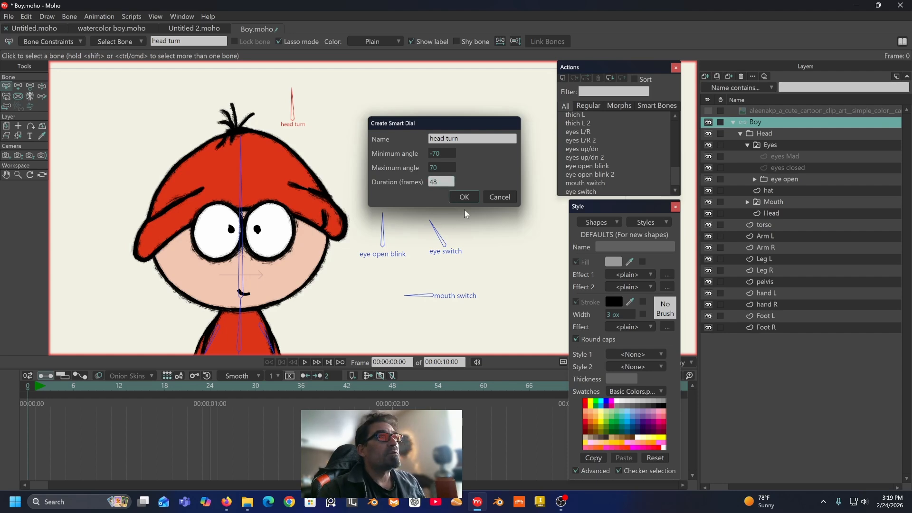
pyautogui.click(463, 197)
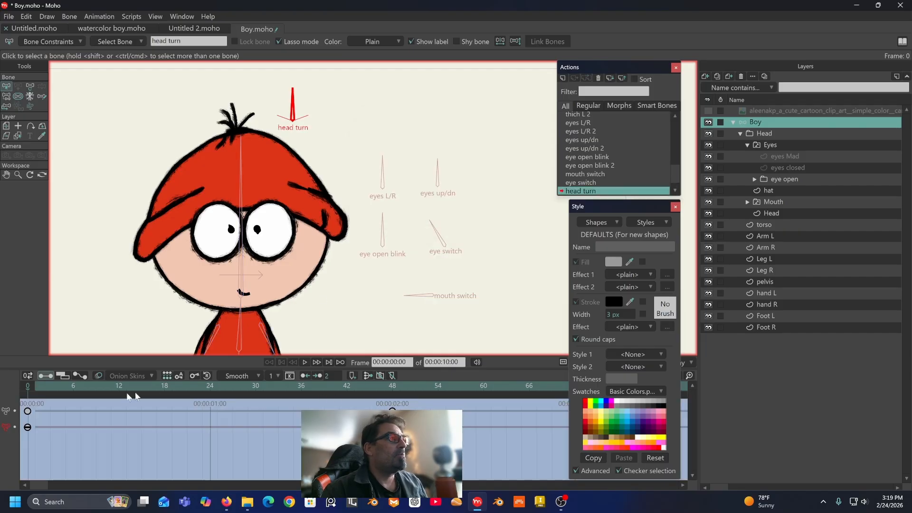
# Step: Set all keyframes of the head turn action to Linear interpolation
pyautogui.moveTo(409, 403); pyautogui.dragTo(18, 455)
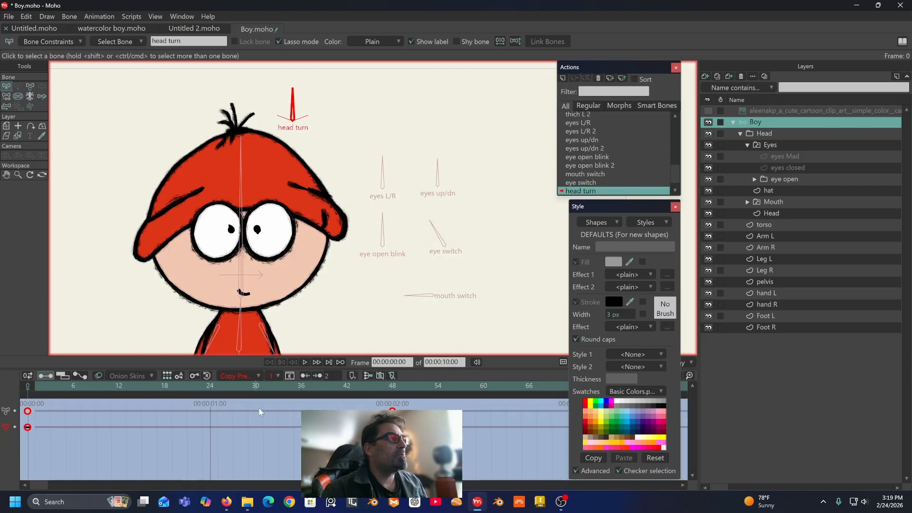
pyautogui.click(258, 377)
pyautogui.click(263, 376)
# Step: At frame 48 of the head turn action, move the Eyes layer toward the face's left edge, to about X -0.26, Y 0.01
pyautogui.click(29, 89)
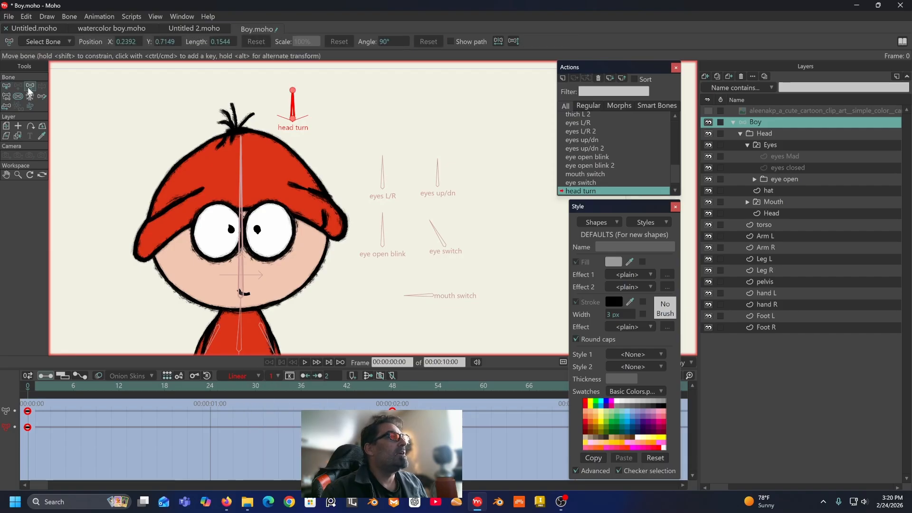
pyautogui.moveTo(95, 390); pyautogui.dragTo(395, 398)
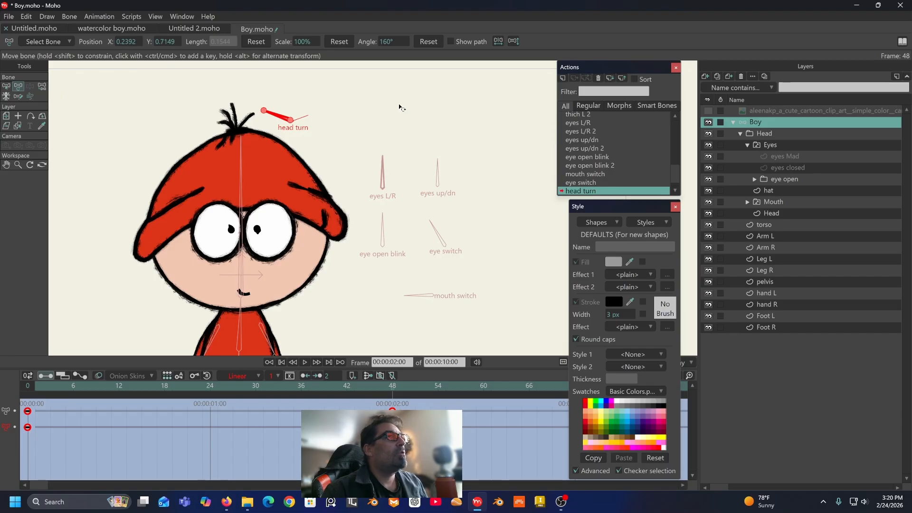
pyautogui.click(779, 145)
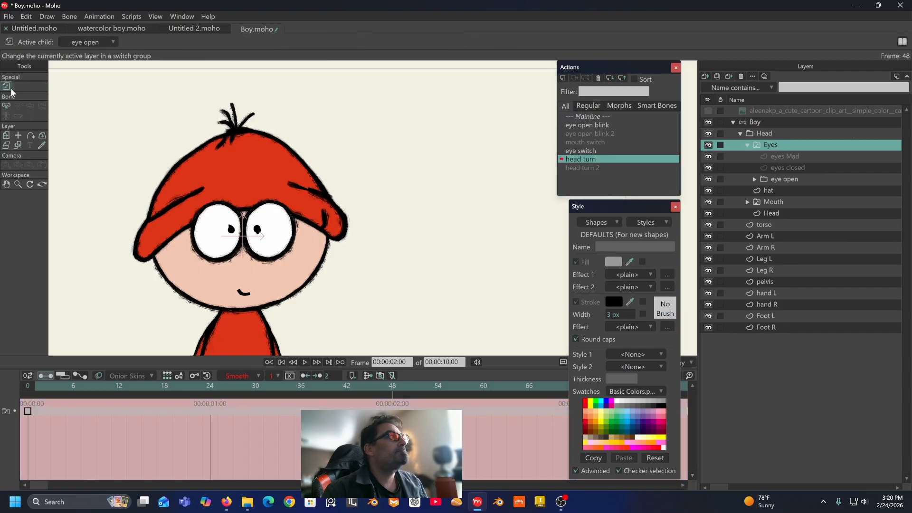
pyautogui.click(7, 136)
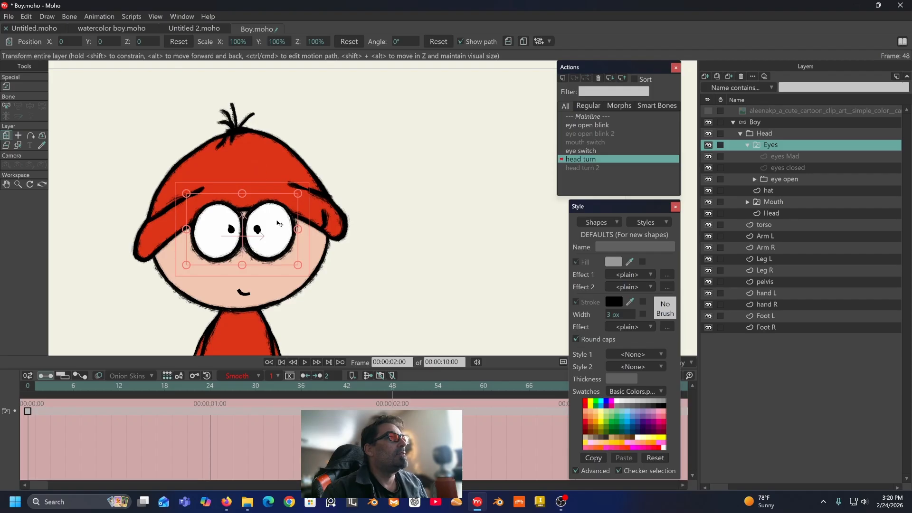
pyautogui.moveTo(279, 223); pyautogui.dragTo(217, 217)
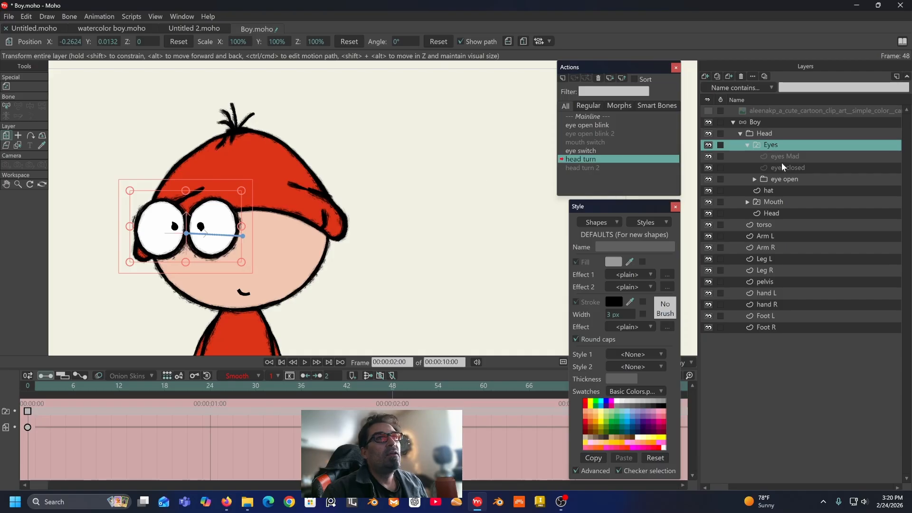
# Step: Set the layer origins of Eye R and Eye L to the centres of their respective eyes
pyautogui.click(754, 179)
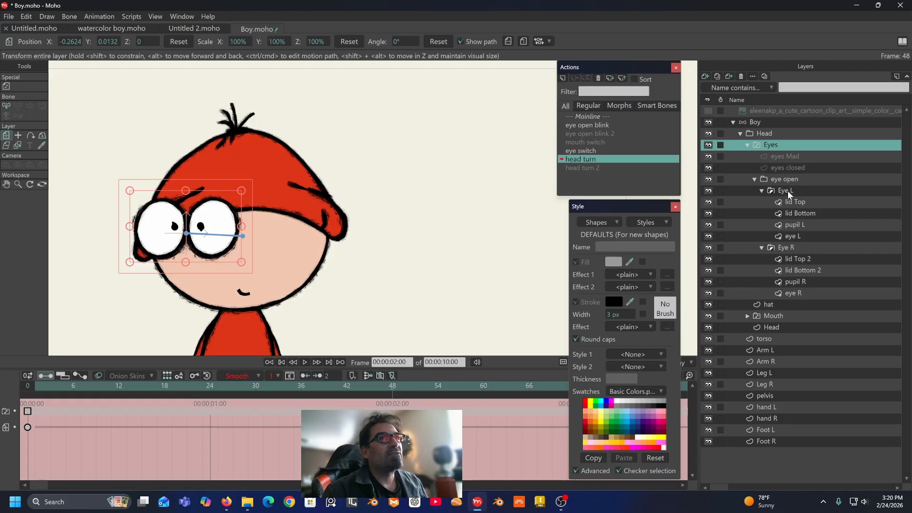
pyautogui.click(789, 248)
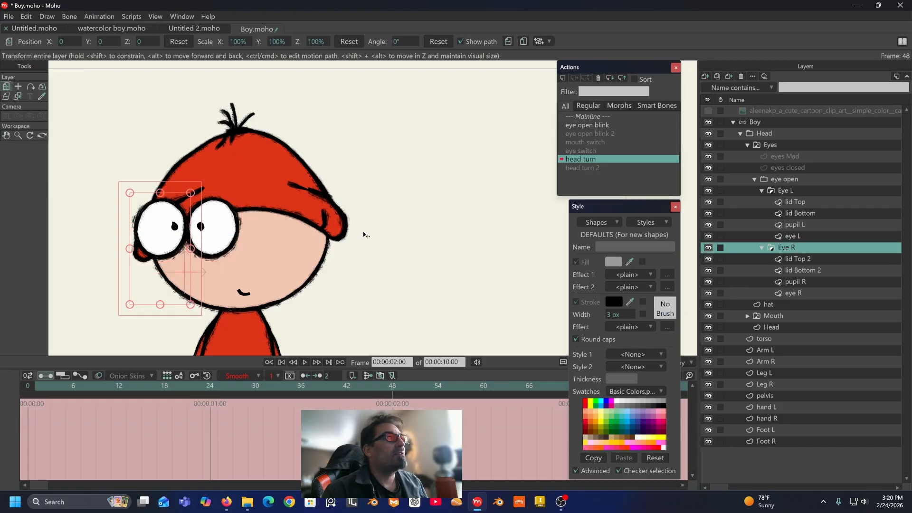
pyautogui.click(18, 87)
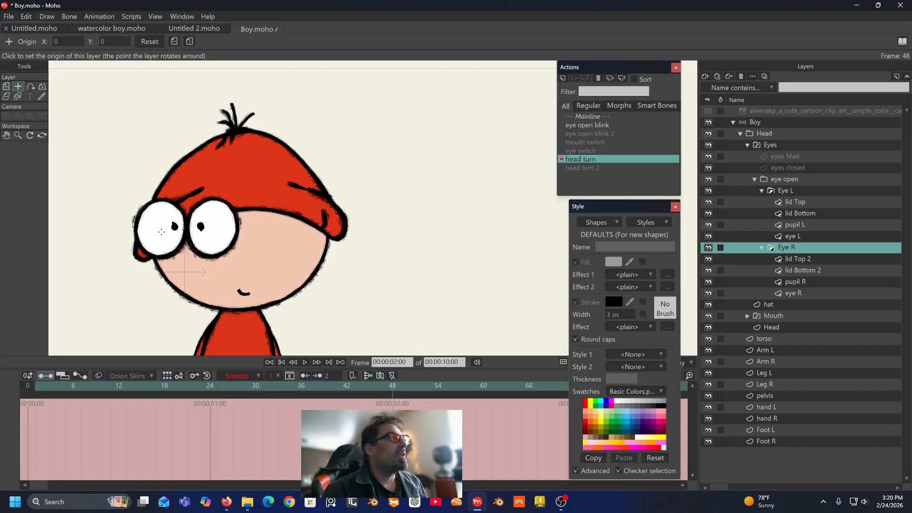
pyautogui.click(161, 232)
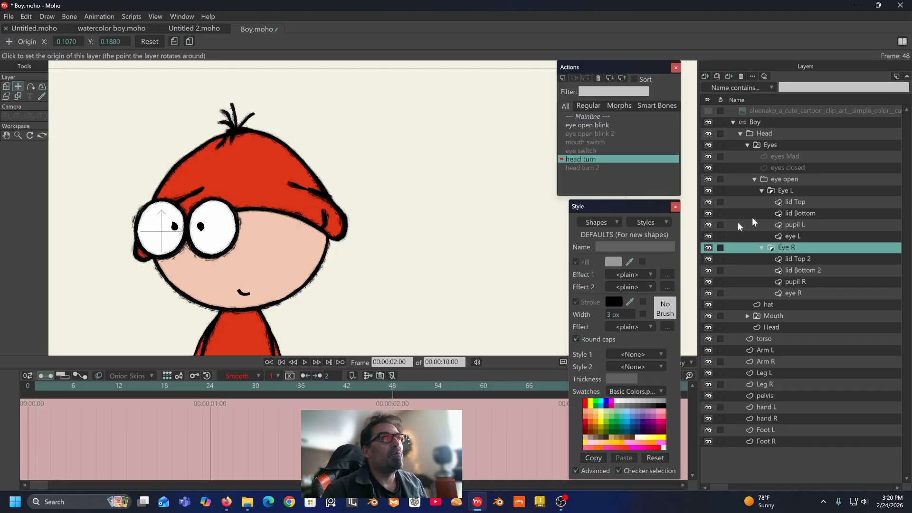
pyautogui.click(801, 191)
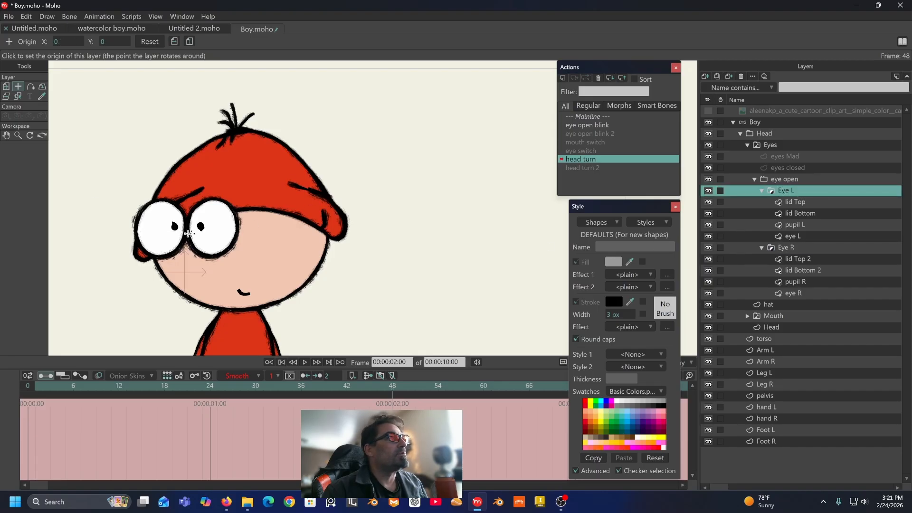
pyautogui.click(213, 227)
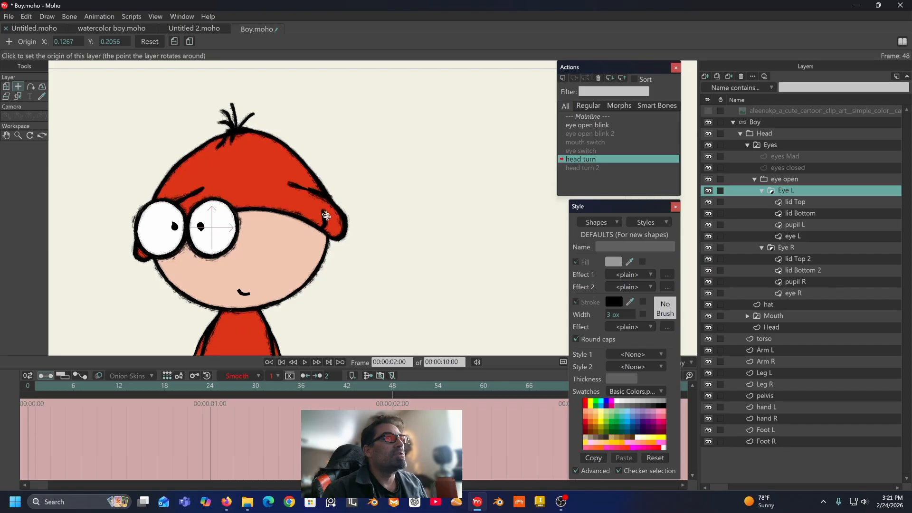
# Step: At frame 48 of the head turn action, scale the Eye R layer uniformly down to about 79.3%
pyautogui.click(797, 248)
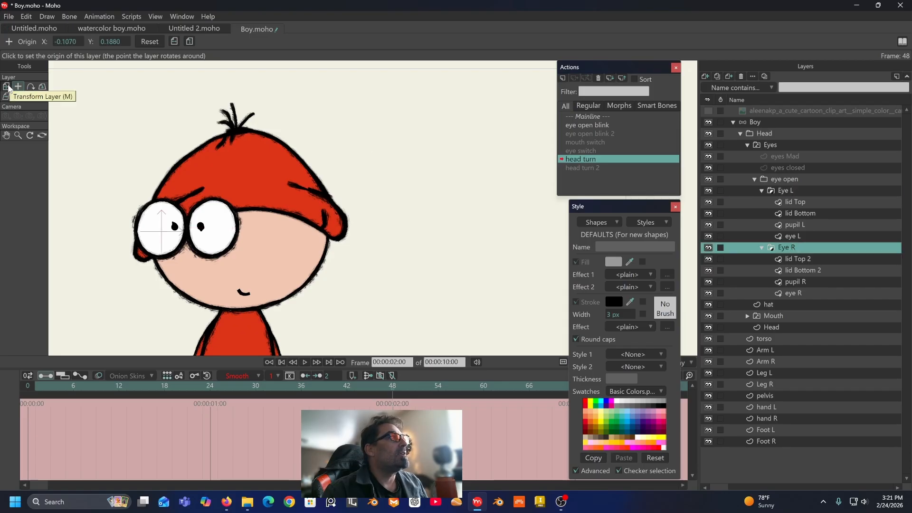
pyautogui.click(6, 87)
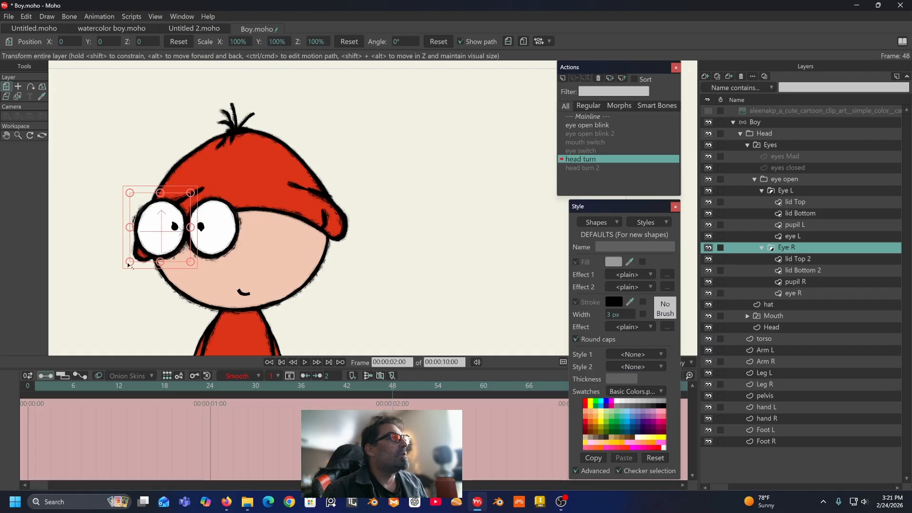
pyautogui.moveTo(129, 262); pyautogui.dragTo(138, 258)
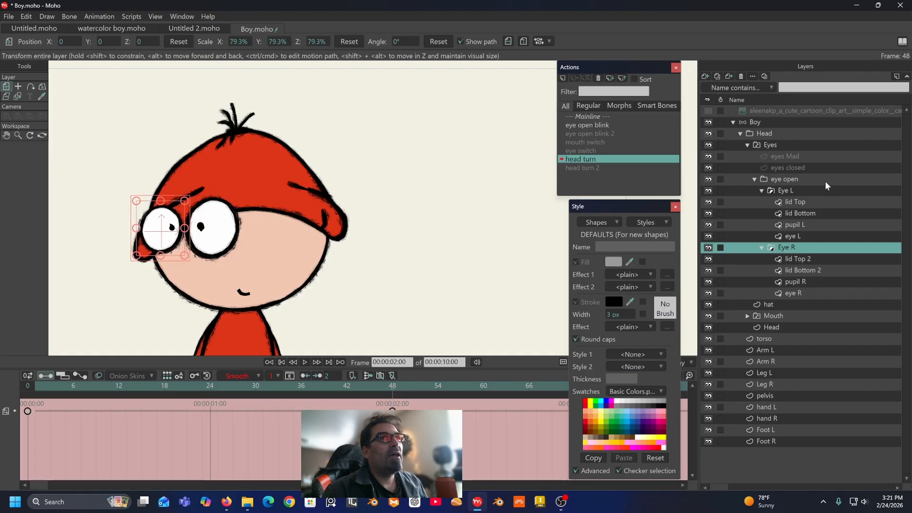
# Step: Move the Eye L layer toward the smaller eye, to about X -0.03, Y -0.01, and set its keyframes to Linear interpolation
pyautogui.click(797, 190)
pyautogui.moveTo(230, 233); pyautogui.dragTo(223, 240)
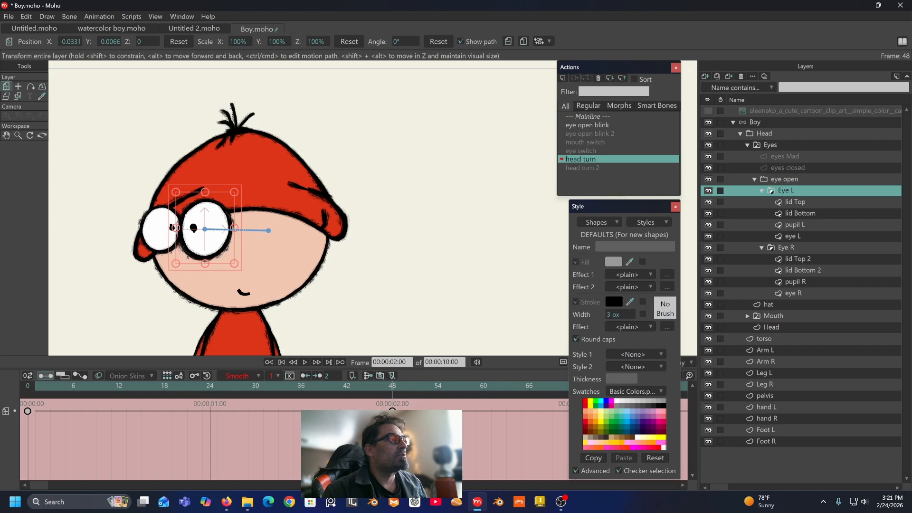
pyautogui.moveTo(409, 400); pyautogui.dragTo(16, 422)
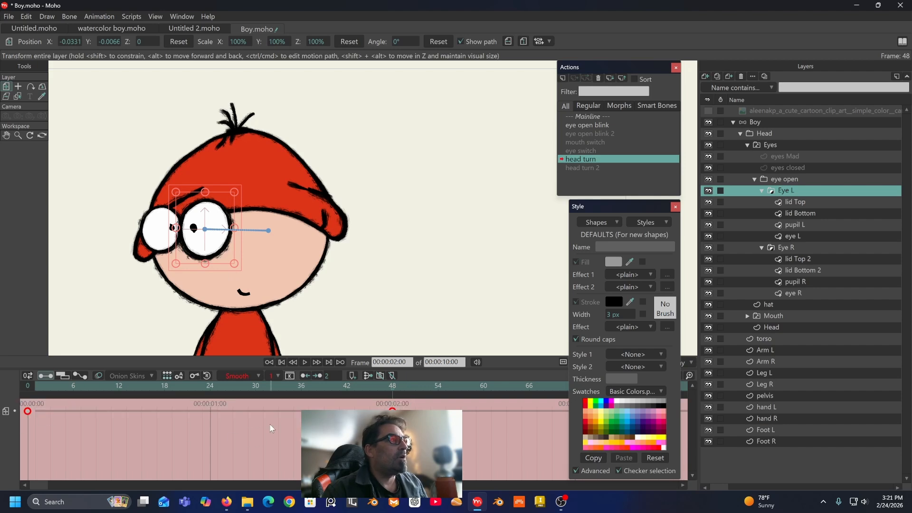
pyautogui.click(255, 377)
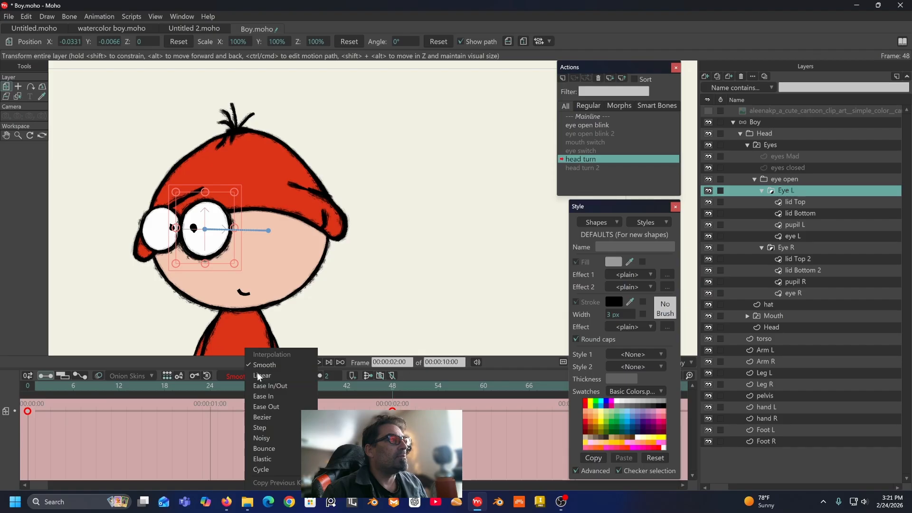
pyautogui.click(257, 372)
pyautogui.moveTo(395, 386)
pyautogui.mouseDown()
pyautogui.moveTo(195, 387)
pyautogui.moveTo(51, 413)
pyautogui.moveTo(330, 406)
pyautogui.moveTo(212, 410)
pyautogui.moveTo(364, 395)
pyautogui.moveTo(393, 403)
pyautogui.mouseUp()
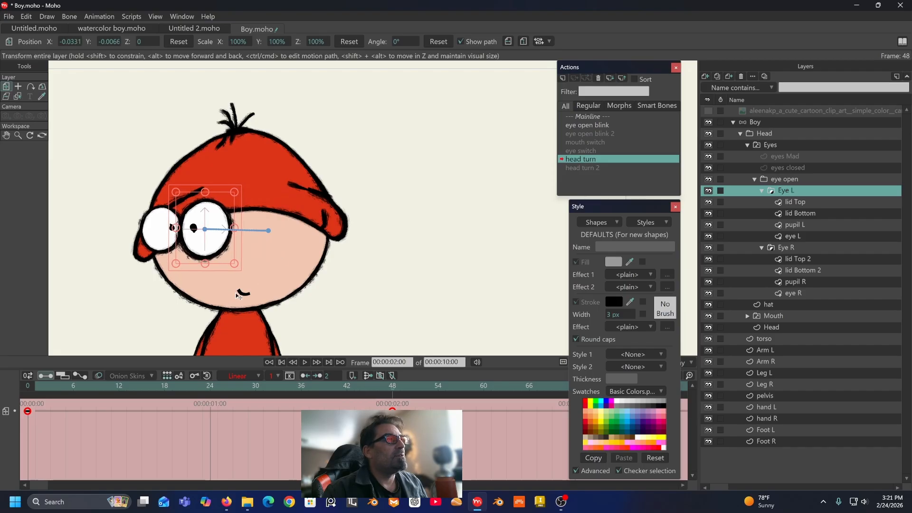
# Step: Set the origin of the eyes Mad layer between its two eyes and scale the layer slightly, to about 99.7%
pyautogui.click(747, 143)
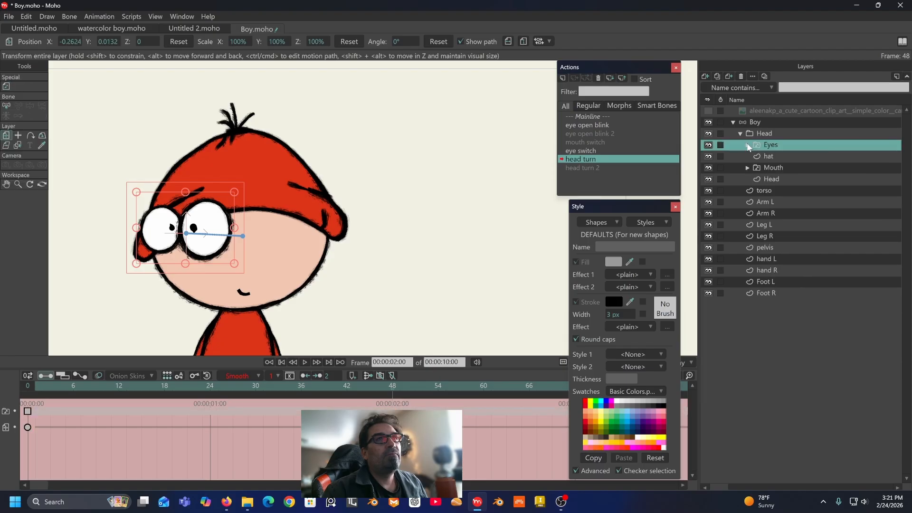
pyautogui.click(747, 145)
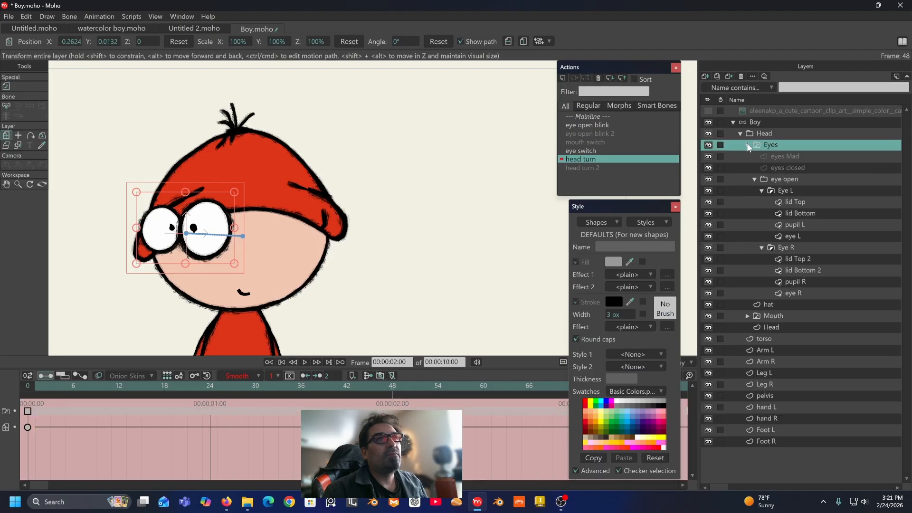
pyautogui.click(784, 157)
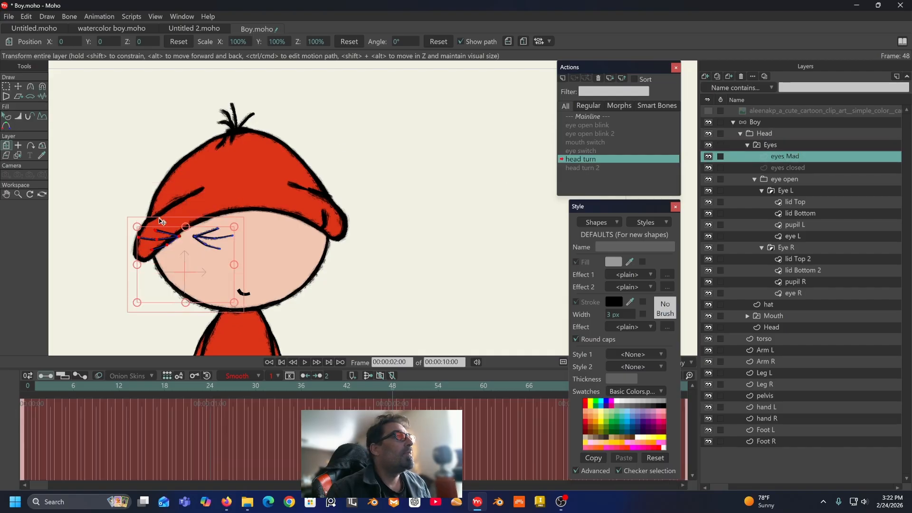
pyautogui.click(19, 147)
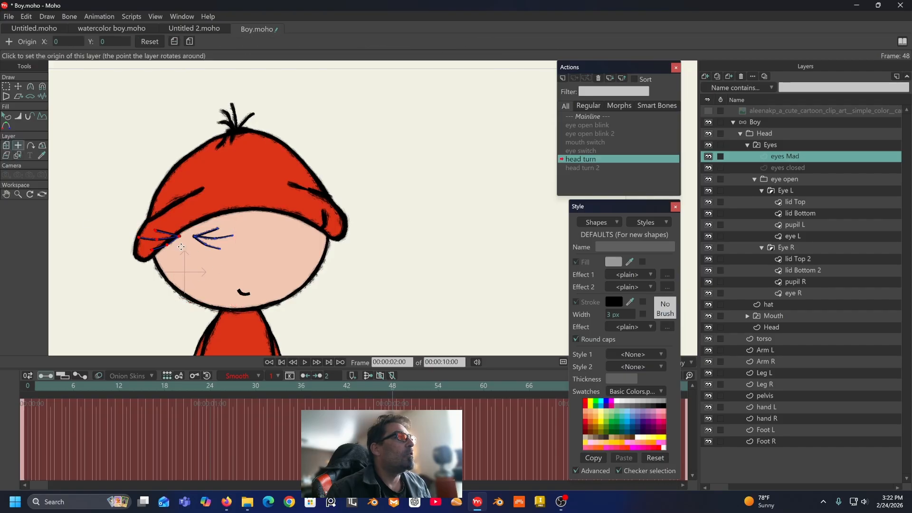
pyautogui.click(6, 146)
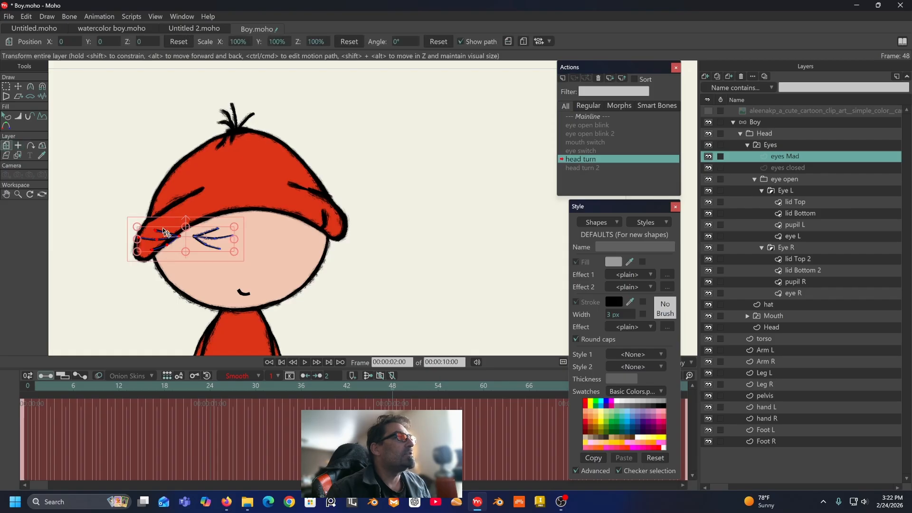
pyautogui.moveTo(137, 251); pyautogui.dragTo(145, 246)
pyautogui.scroll(1, 147, 246)
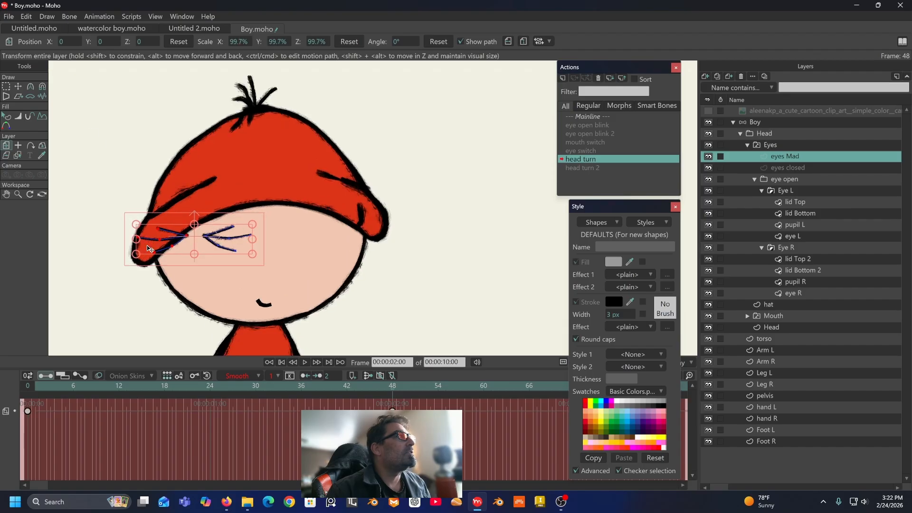
# Step: Shrink the points of the eyes Mad eye nearest the face's edge and reposition them to about X -0.10, Y 0.16
pyautogui.click(18, 87)
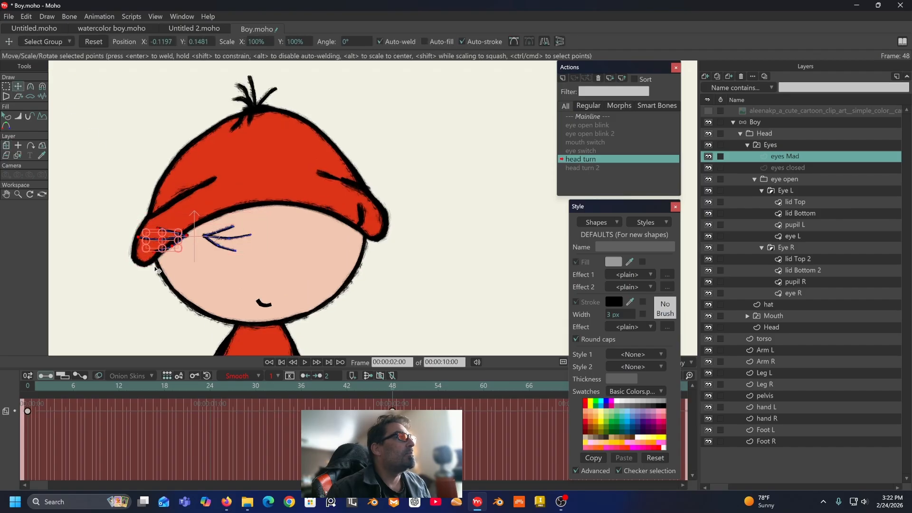
pyautogui.moveTo(144, 249); pyautogui.dragTo(154, 248)
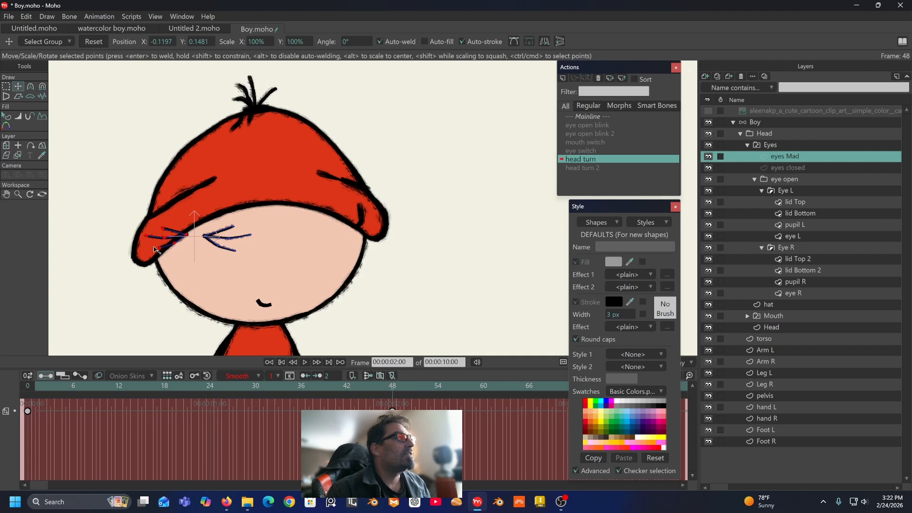
pyautogui.moveTo(155, 247); pyautogui.dragTo(158, 250)
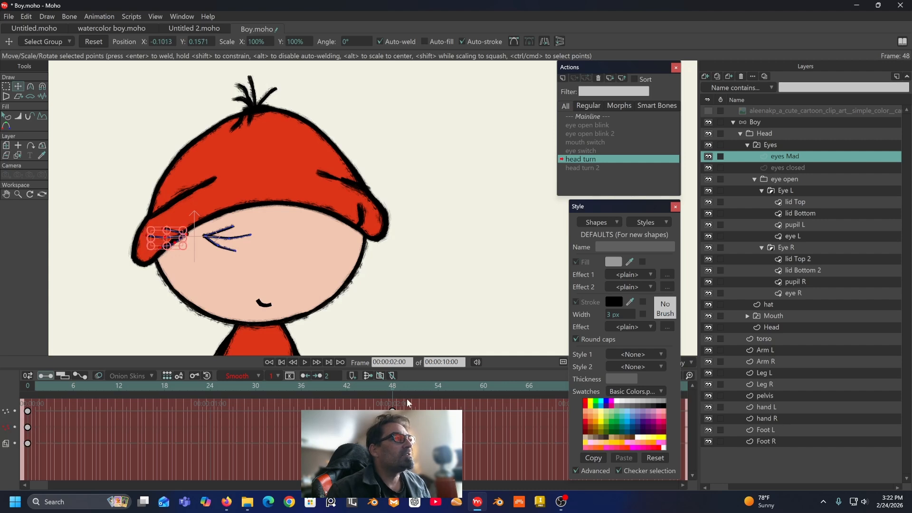
# Step: Set all keyframes of the eyes Mad layer to Linear interpolation
pyautogui.moveTo(413, 458); pyautogui.dragTo(3, 386)
pyautogui.click(254, 377)
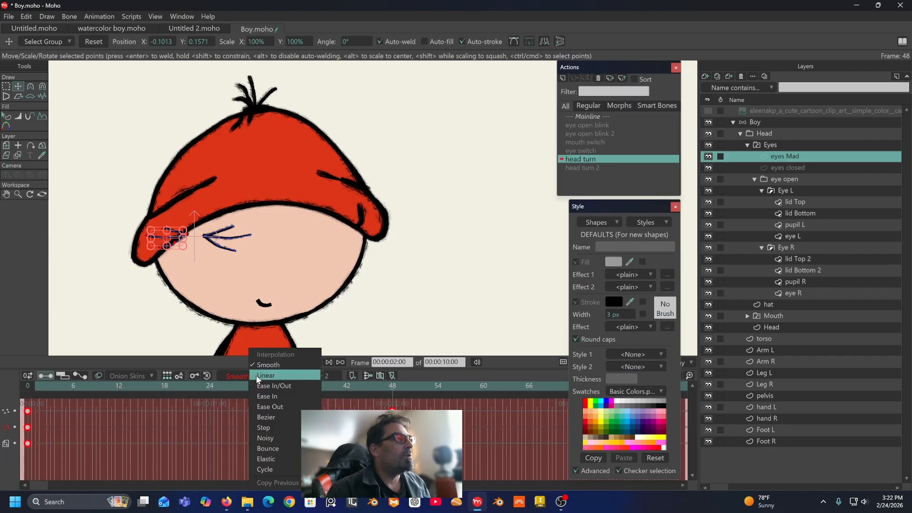
pyautogui.click(263, 375)
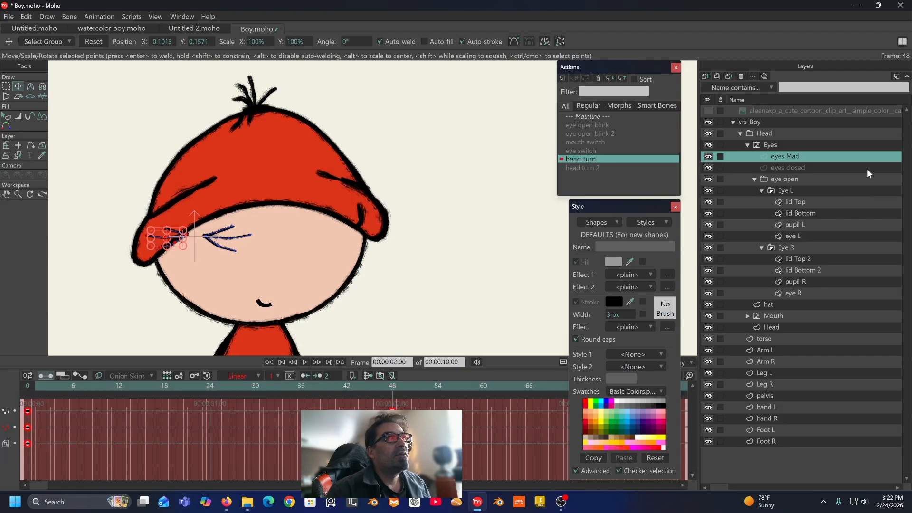
# Step: Set the Eyes layer's movement keyframes in the head turn action to Linear interpolation
pyautogui.click(792, 143)
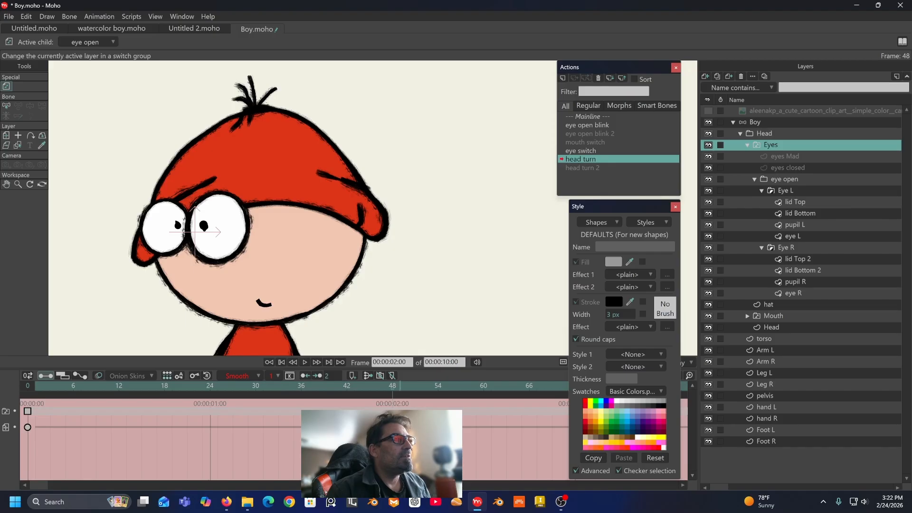
pyautogui.moveTo(407, 417); pyautogui.dragTo(2, 447)
pyautogui.click(246, 376)
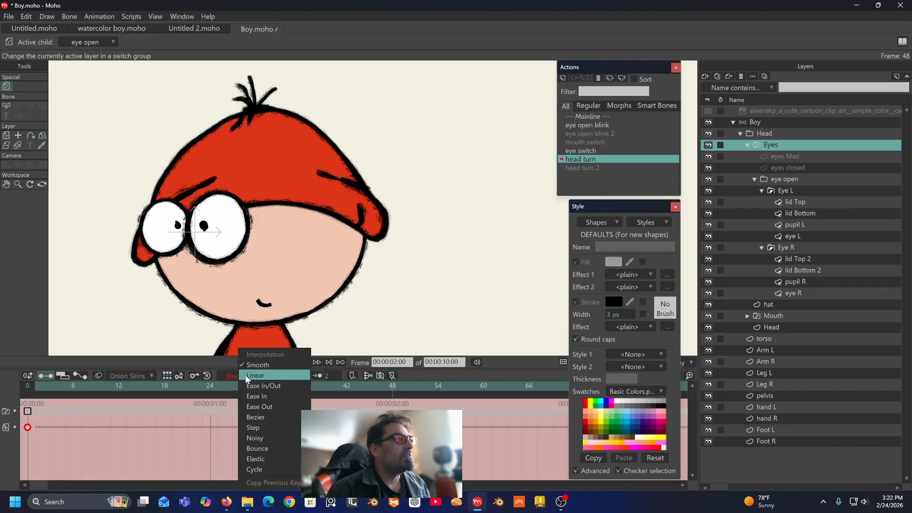
pyautogui.click(250, 376)
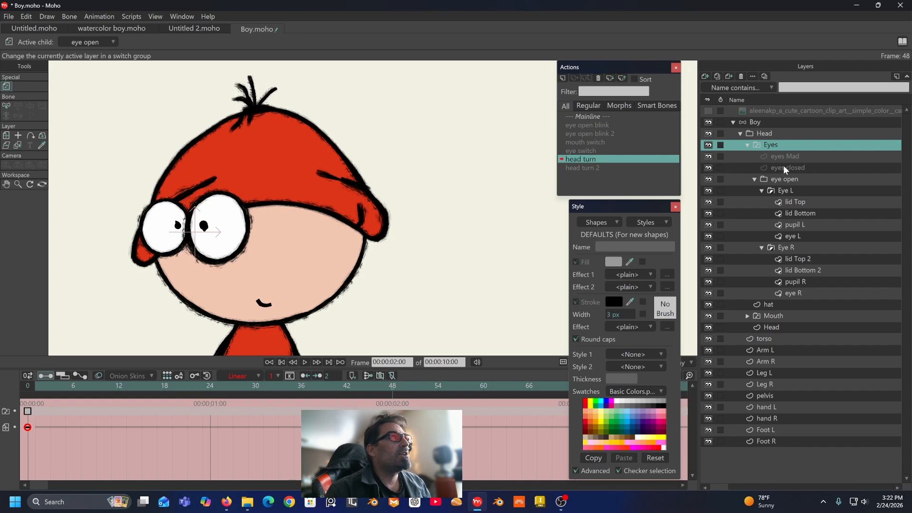
# Step: In the eyes closed layer, shrink the eye line nearest the face's edge and reposition it to about X -0.08, Y 0.17
pyautogui.click(783, 166)
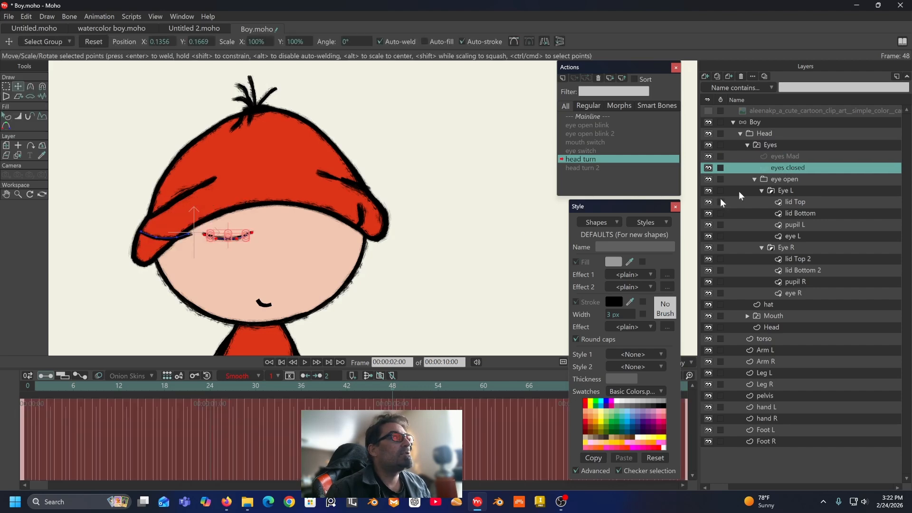
pyautogui.click(169, 238)
pyautogui.scroll(2, 167, 239)
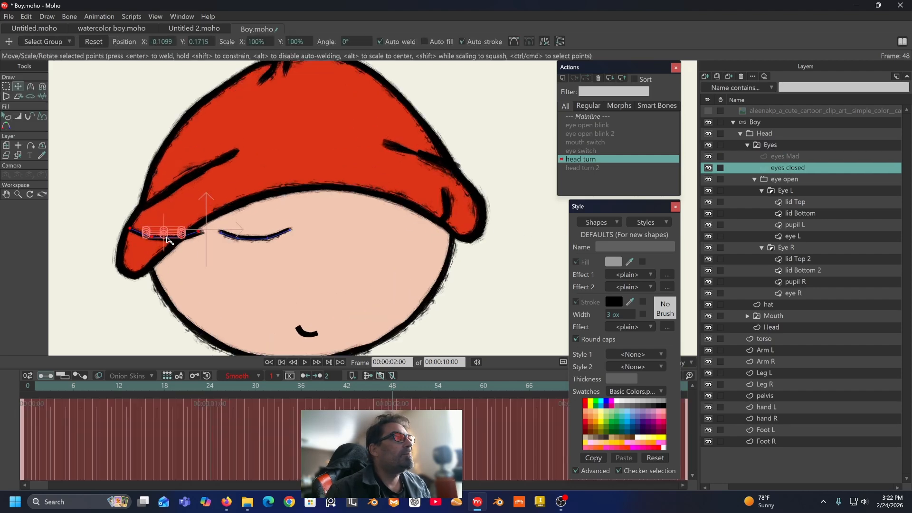
pyautogui.moveTo(144, 235); pyautogui.dragTo(157, 235)
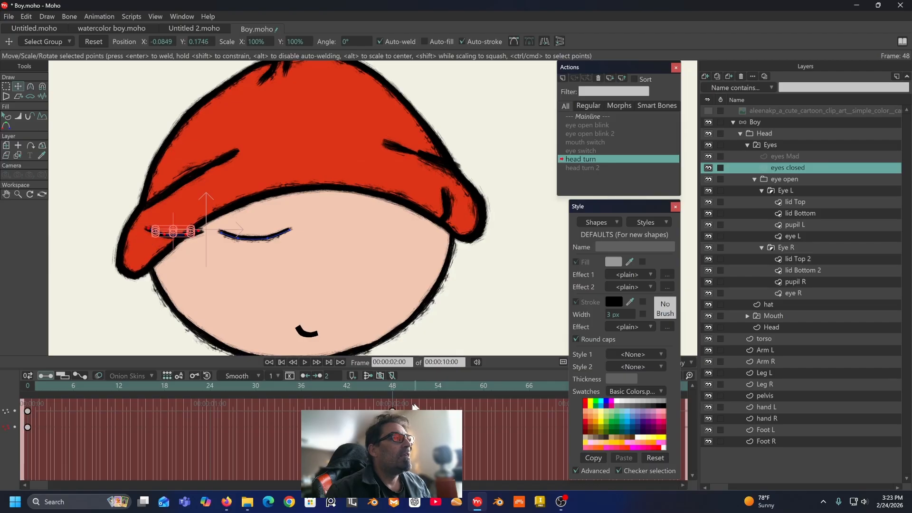
# Step: Set all keyframes of the eyes closed layer to Linear interpolation
pyautogui.moveTo(415, 403); pyautogui.dragTo(0, 449)
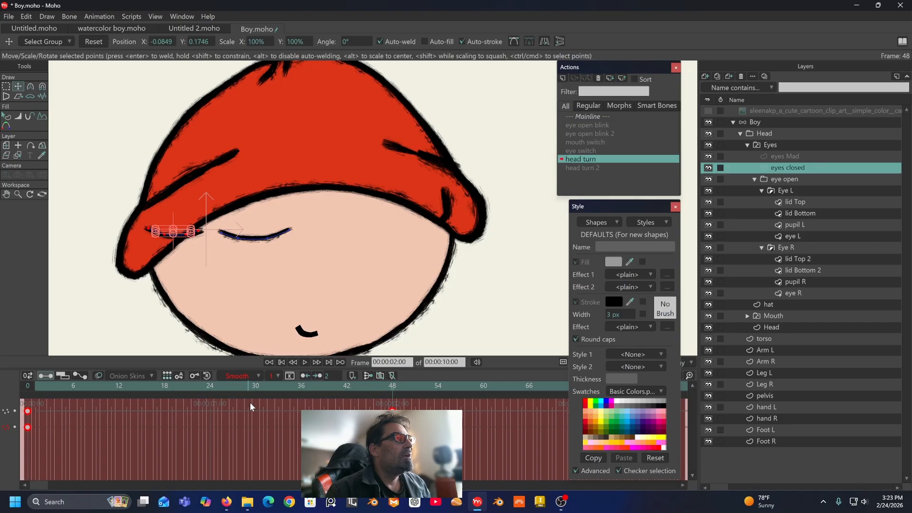
pyautogui.click(259, 375)
pyautogui.click(260, 375)
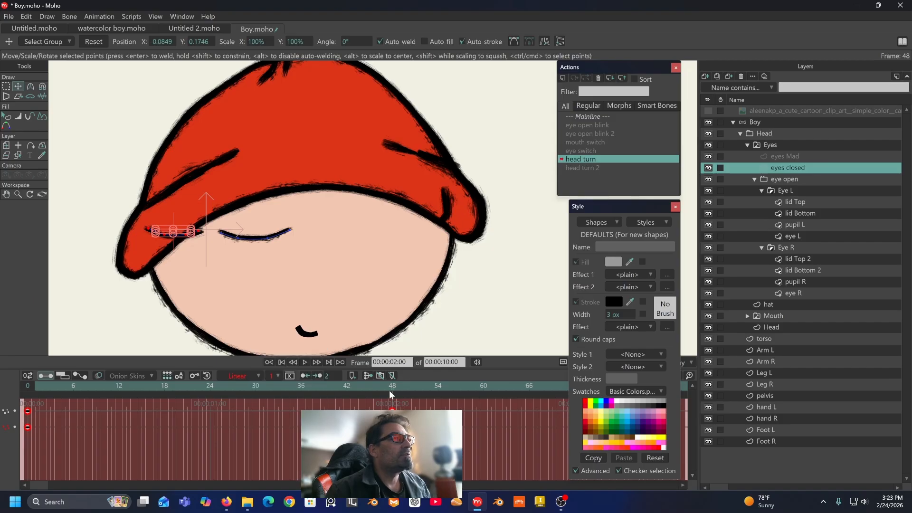
# Step: Return the head turn action to frame 0 and select the Eyes layer
pyautogui.moveTo(389, 388)
pyautogui.mouseDown()
pyautogui.moveTo(73, 390)
pyautogui.moveTo(398, 387)
pyautogui.mouseUp()
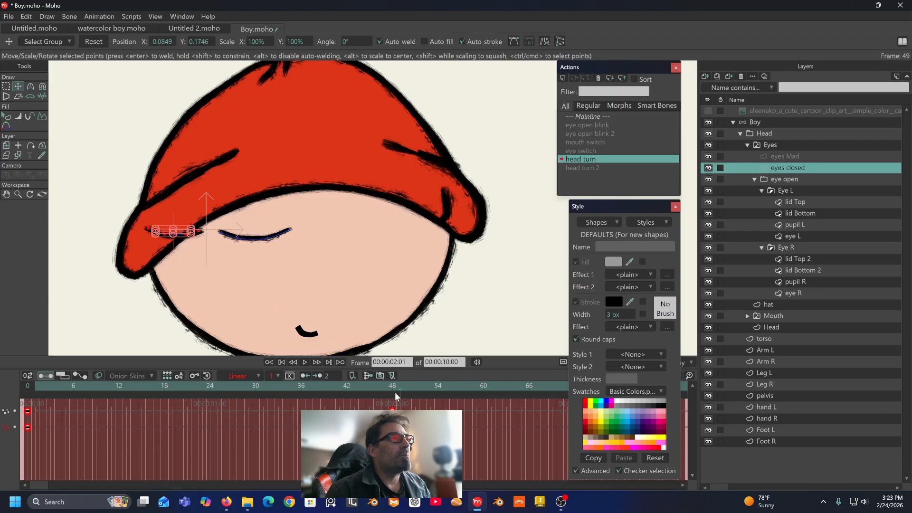
pyautogui.moveTo(396, 390); pyautogui.dragTo(27, 403)
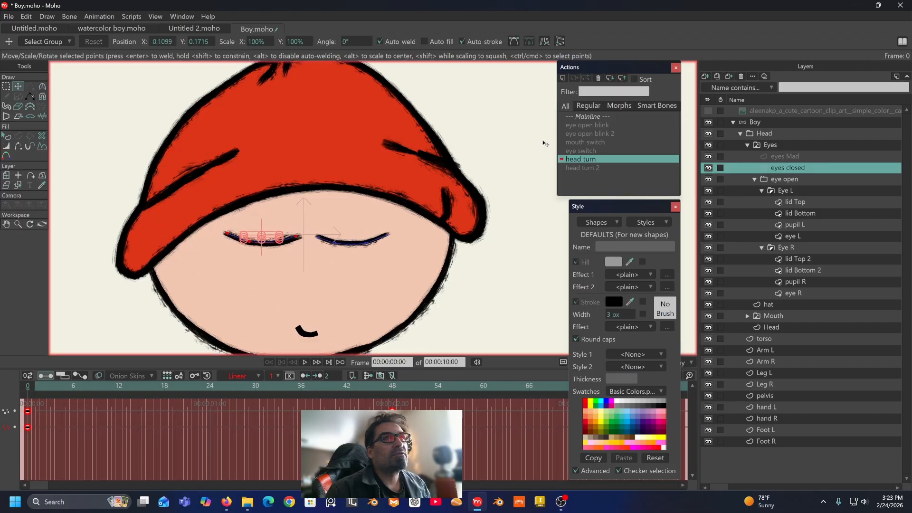
pyautogui.click(772, 146)
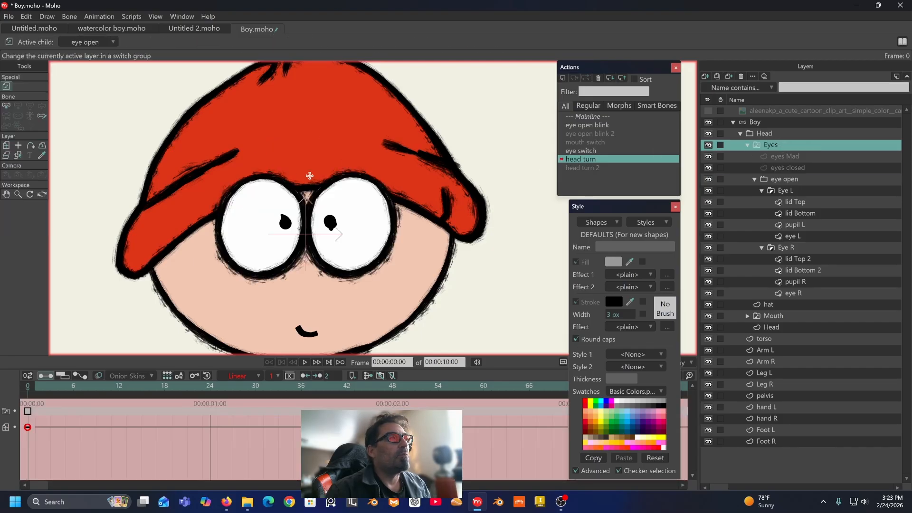
# Step: Expand the Mouth group and, at frame 48 of the head turn action, set its origin on the mouth at about X 0.006, Y -0.086
pyautogui.click(755, 179)
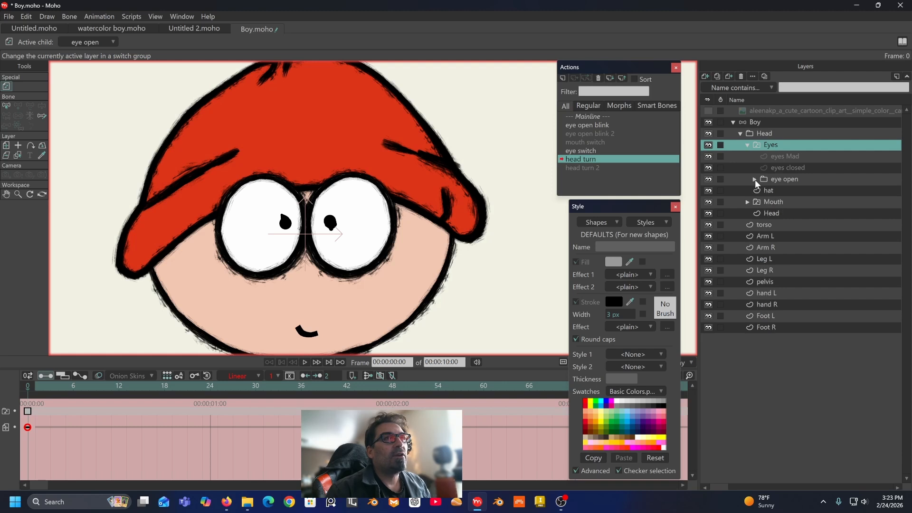
pyautogui.click(772, 201)
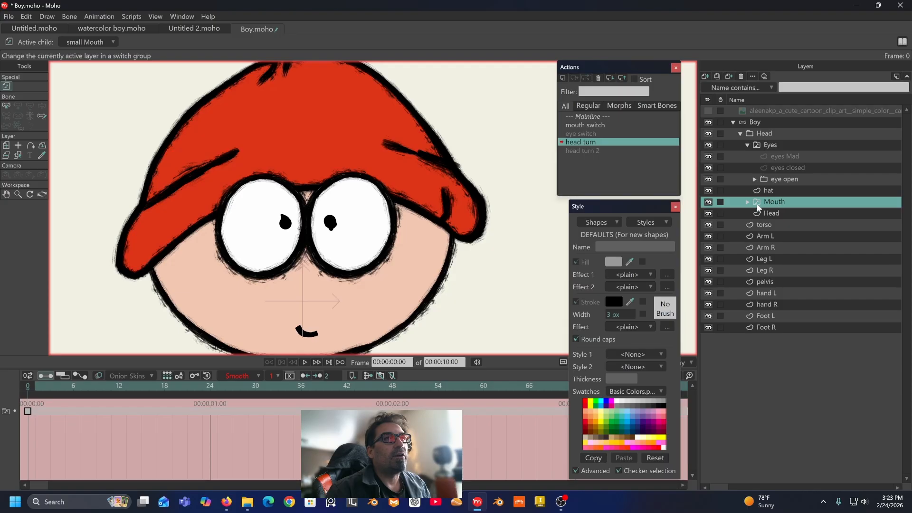
pyautogui.click(748, 203)
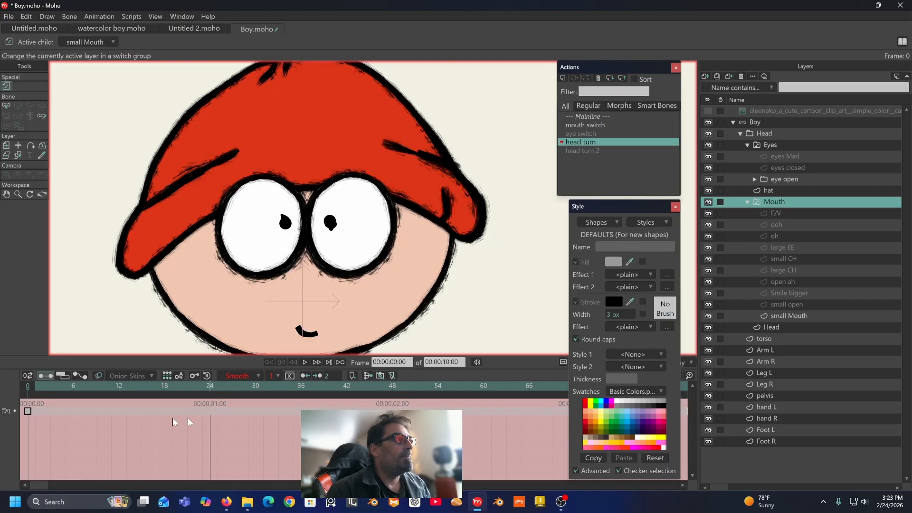
pyautogui.moveTo(47, 386); pyautogui.dragTo(392, 413)
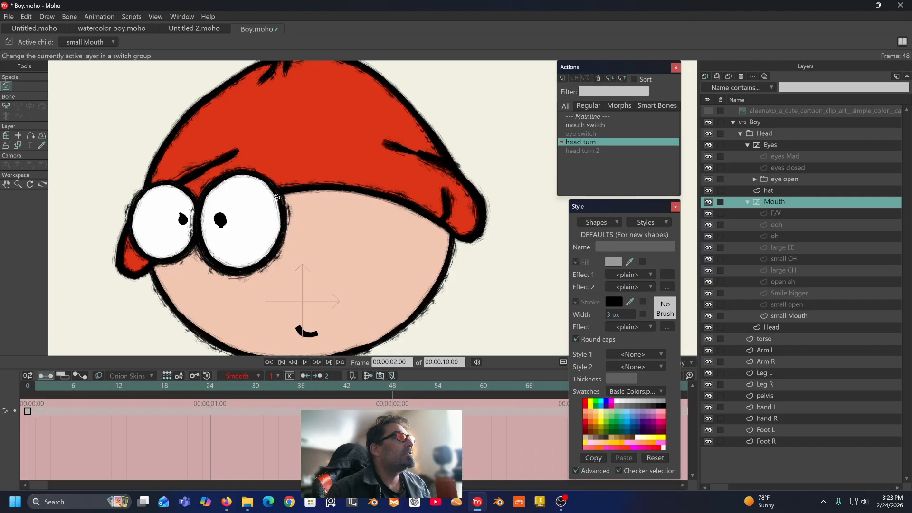
pyautogui.moveTo(271, 191); pyautogui.dragTo(276, 144)
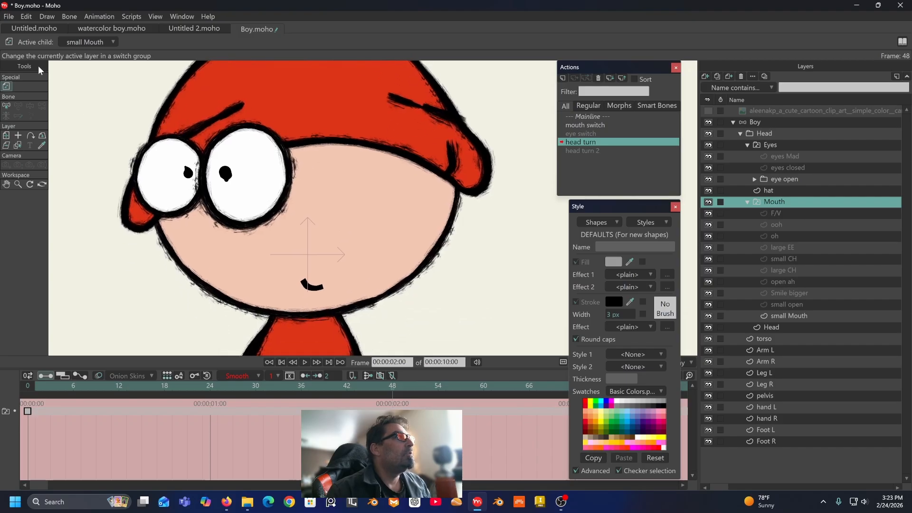
pyautogui.click(18, 136)
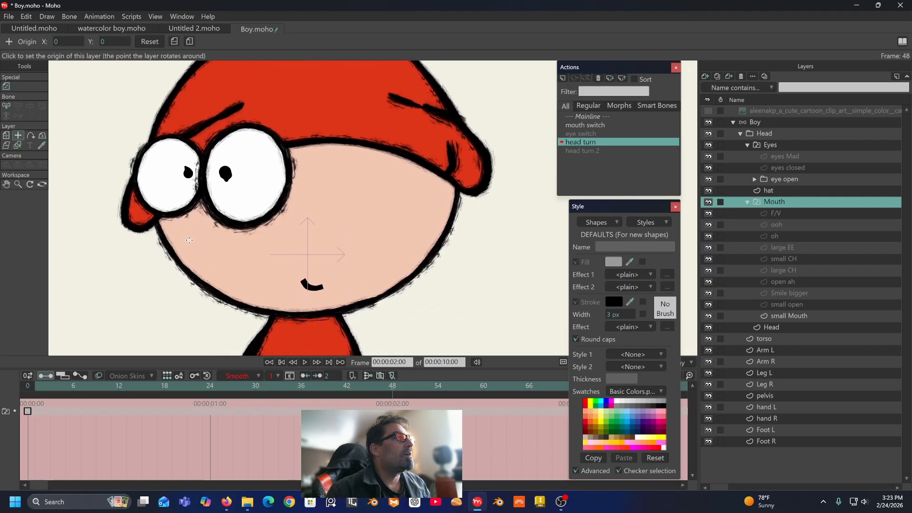
pyautogui.click(311, 286)
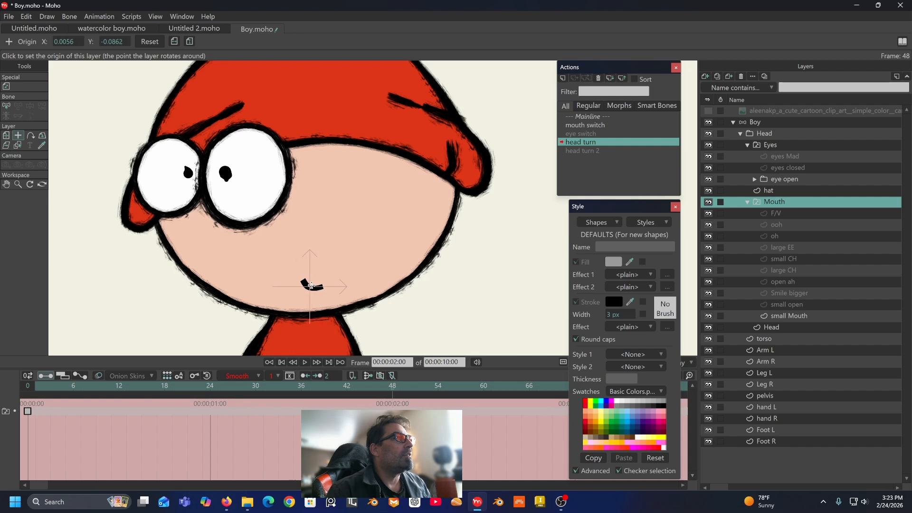
# Step: Shift the Mouth layer toward the face's edge to about X -0.25, Y 0.004 and set its movement keyframes to Linear interpolation
pyautogui.click(7, 136)
pyautogui.moveTo(313, 281); pyautogui.dragTo(223, 283)
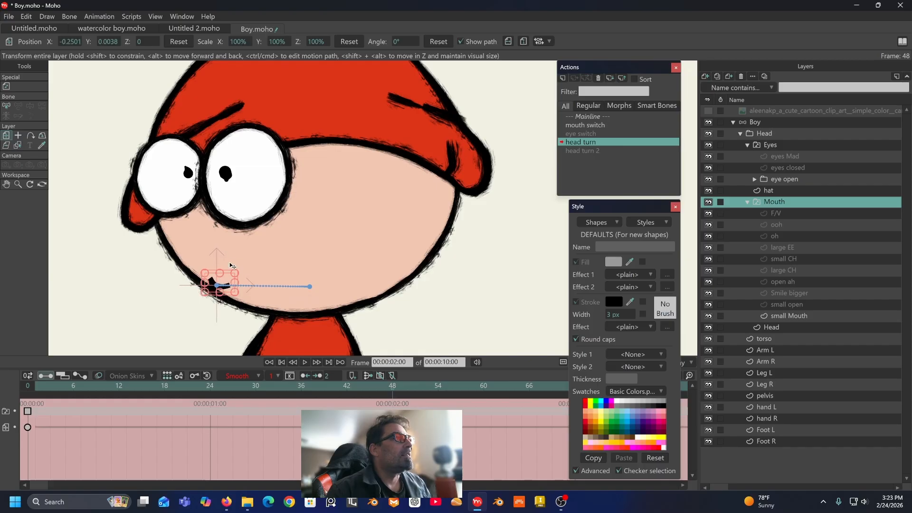
pyautogui.moveTo(419, 416); pyautogui.dragTo(13, 442)
pyautogui.click(245, 377)
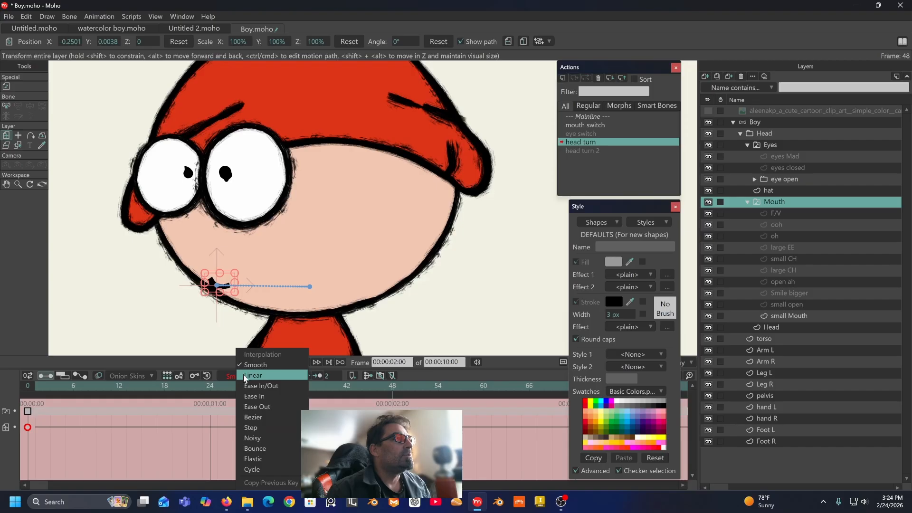
pyautogui.click(244, 378)
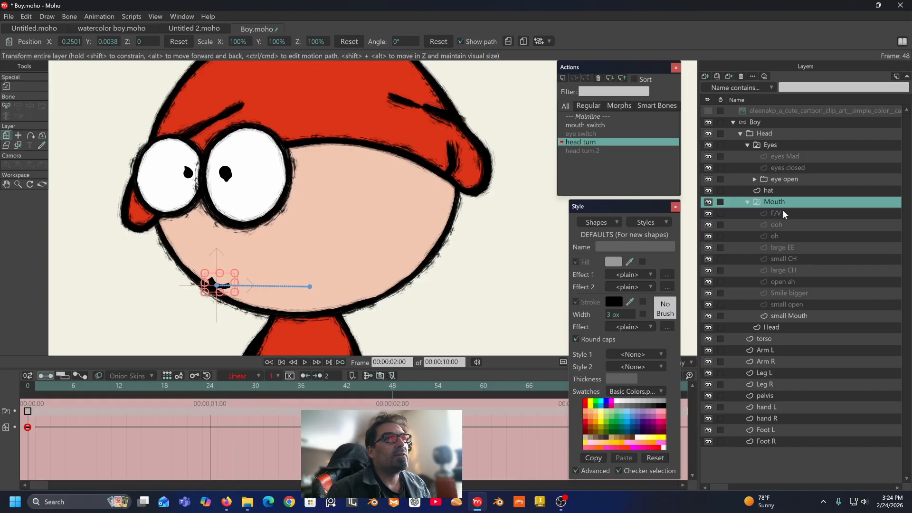
# Step: Check the mouth's travel through the head turn, and inspect how the F/V and ooh mouths fit the face at frame 48
pyautogui.click(309, 386)
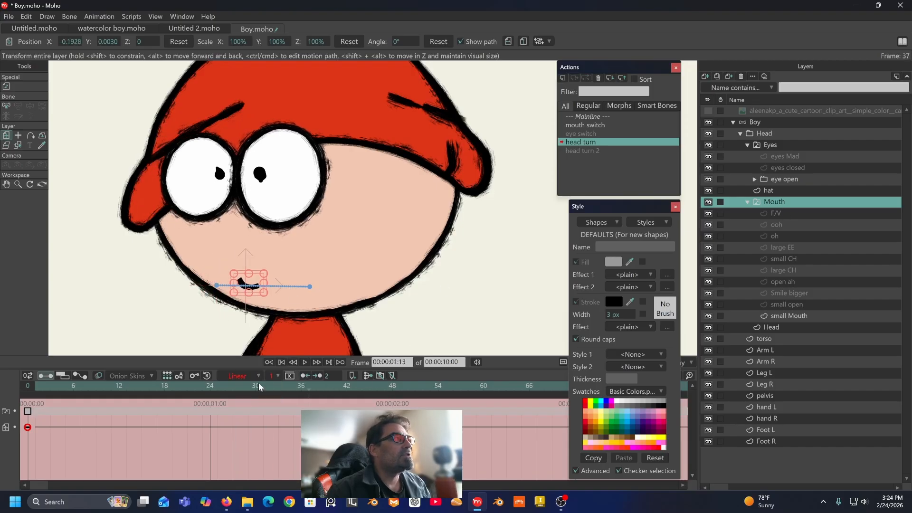
pyautogui.moveTo(259, 387); pyautogui.dragTo(256, 329)
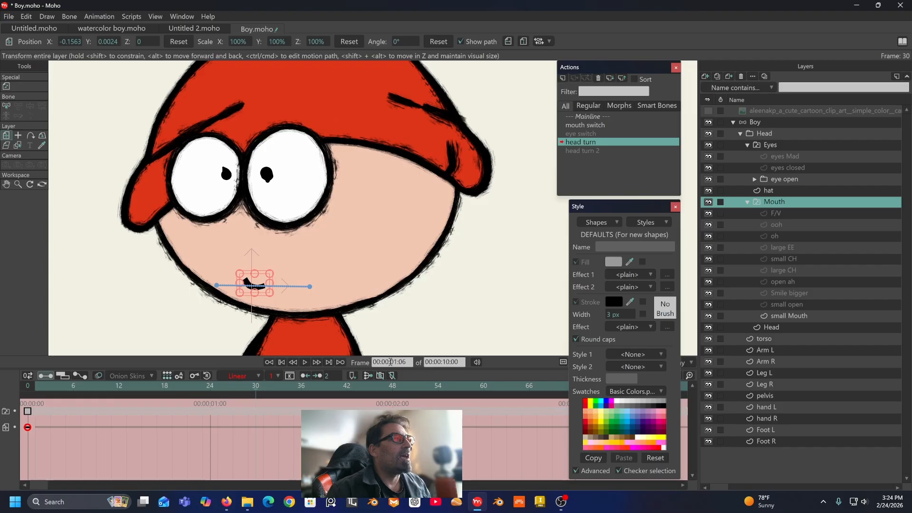
pyautogui.click(392, 390)
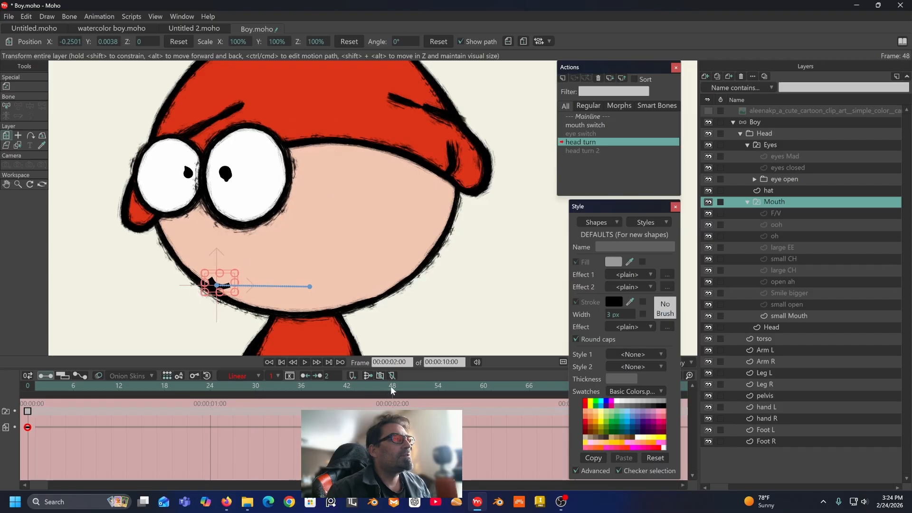
pyautogui.click(782, 215)
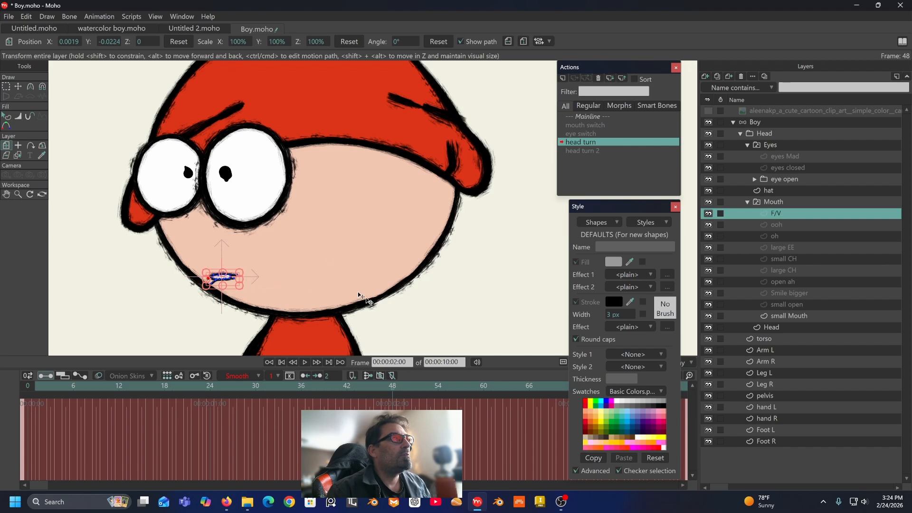
pyautogui.scroll(3, 192, 302)
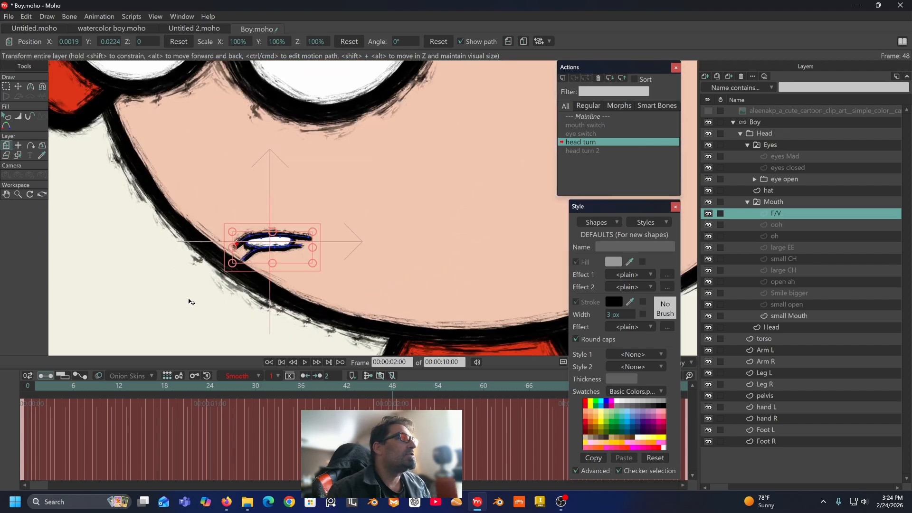
pyautogui.scroll(-5, 190, 301)
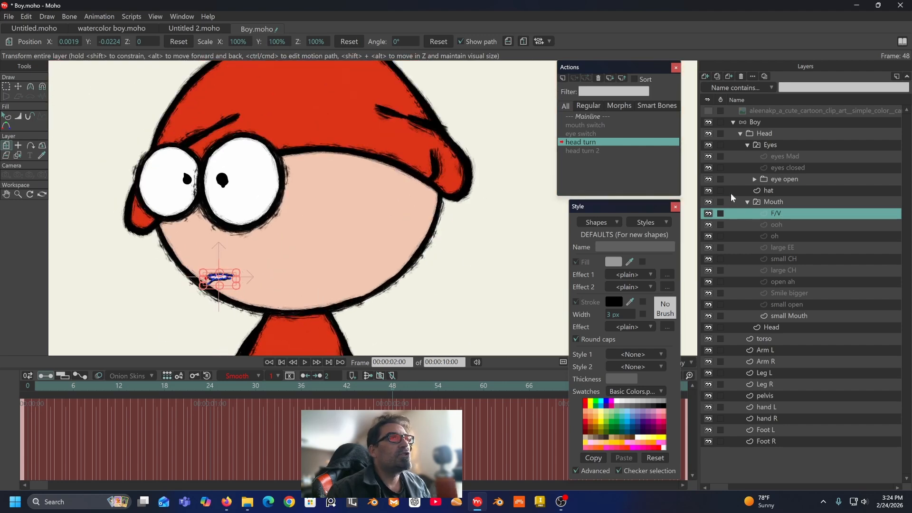
pyautogui.click(789, 225)
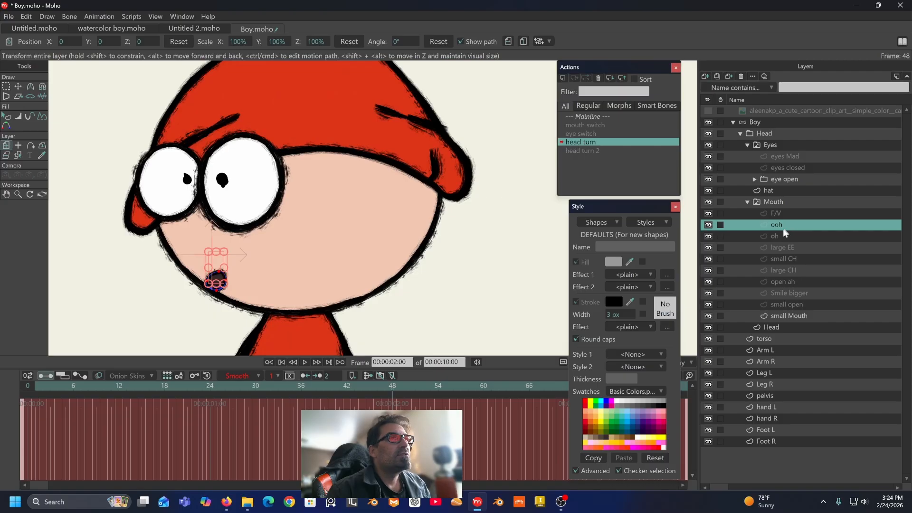
# Step: At frame 48, reshape the oh mouth along the face outline, adjusting curvature to about 0.44 at its lowest point and 0.35 at its outer side point
pyautogui.click(779, 238)
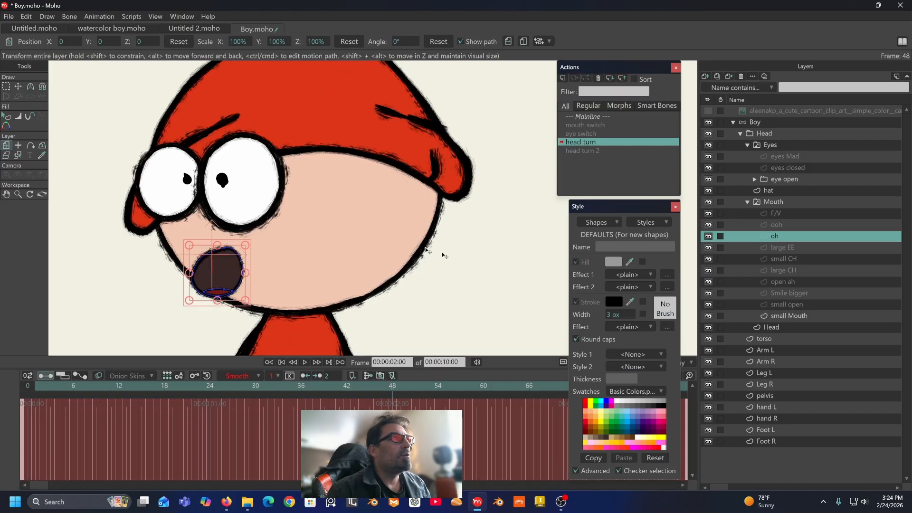
pyautogui.scroll(3, 347, 260)
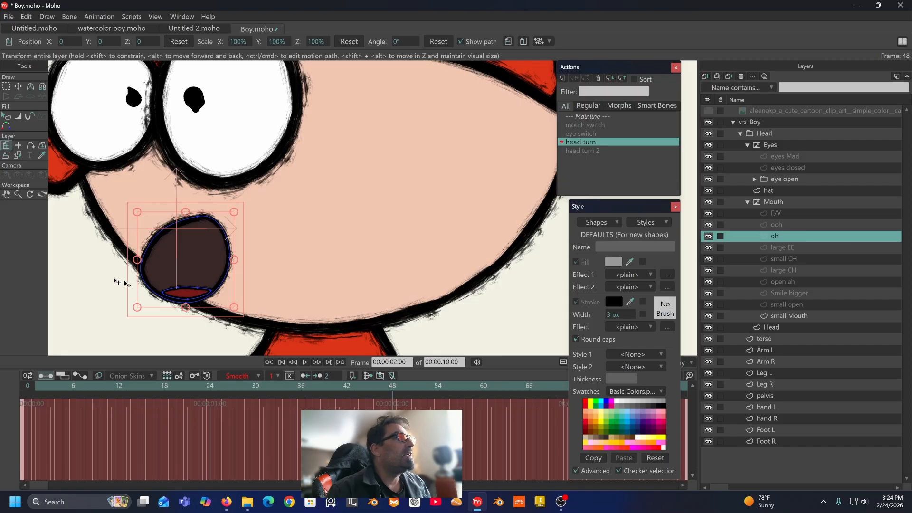
pyautogui.click(18, 87)
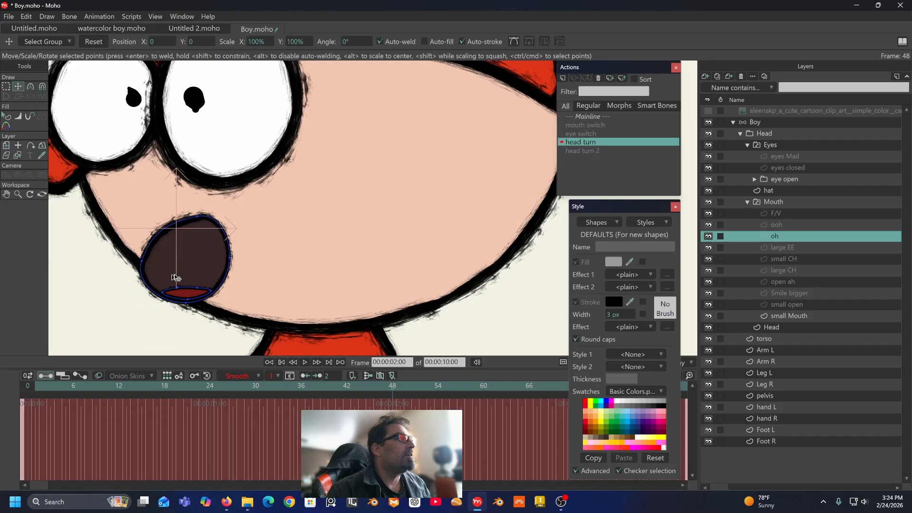
pyautogui.scroll(3, 148, 295)
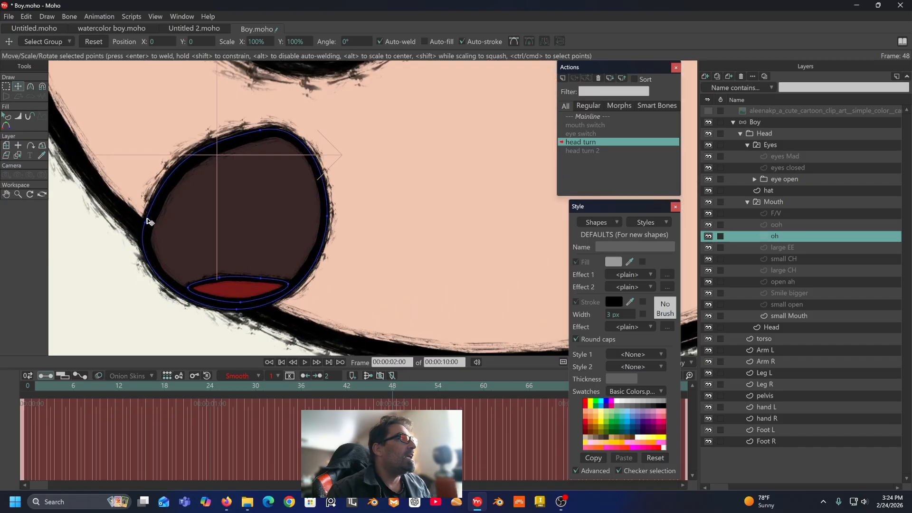
pyautogui.click(30, 86)
pyautogui.moveTo(183, 310); pyautogui.dragTo(210, 302)
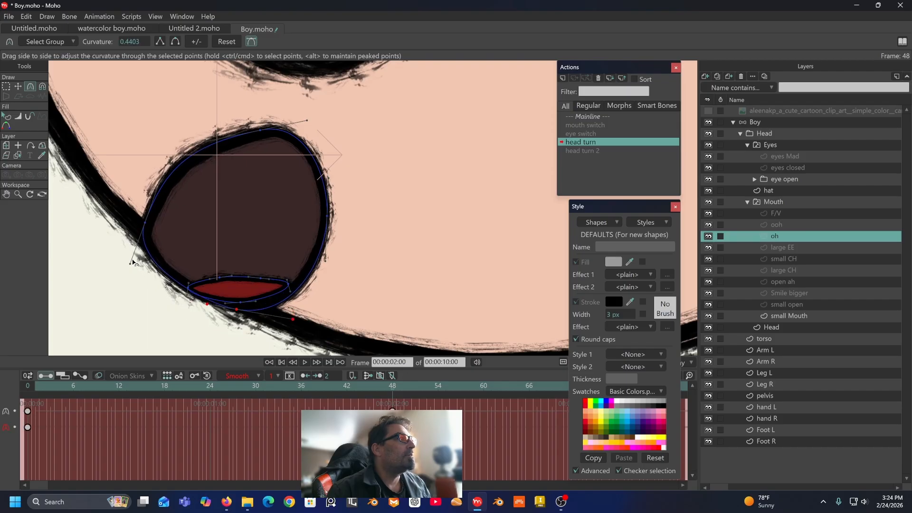
pyautogui.moveTo(131, 262); pyautogui.dragTo(148, 251)
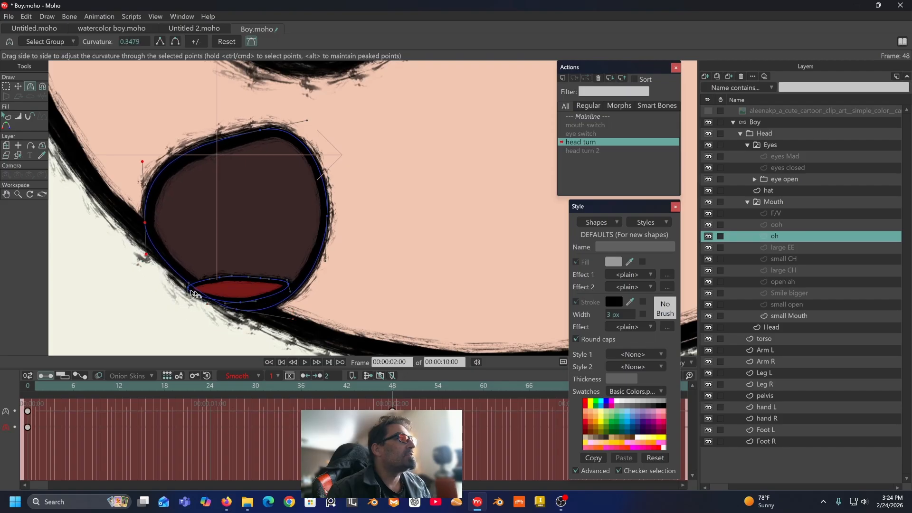
# Step: Move the oh mouth's outer tongue corner to about X -0.013, Y -0.098 and the mouth's lowest point to about X 0.022, Y -0.120
pyautogui.click(18, 87)
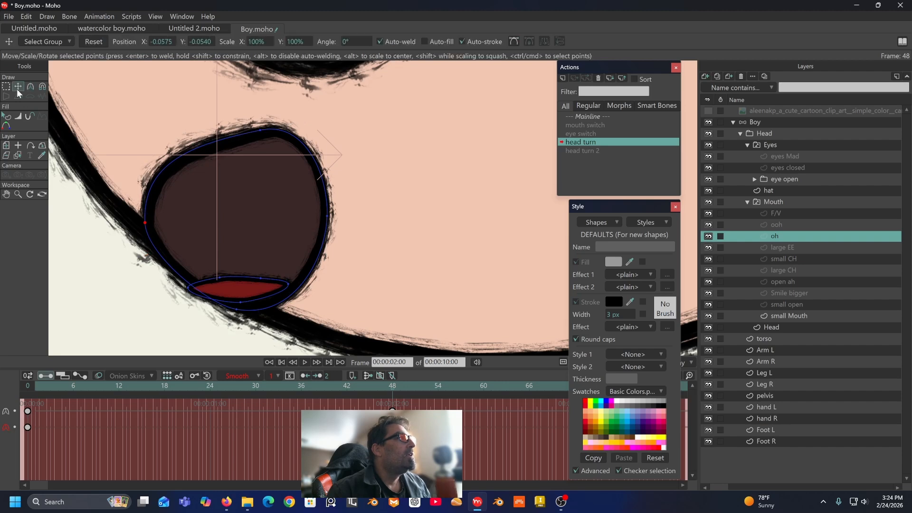
pyautogui.doubleClick(192, 290)
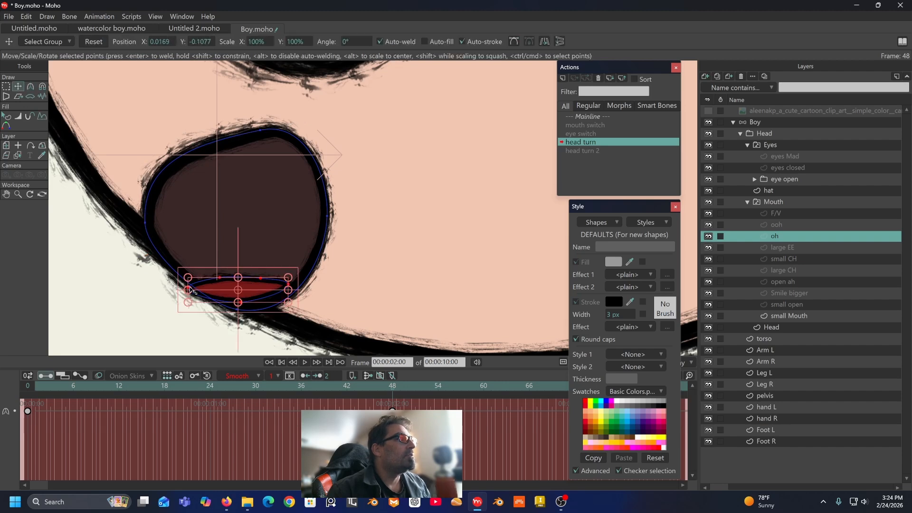
pyautogui.click(185, 296)
pyautogui.moveTo(190, 290); pyautogui.dragTo(200, 278)
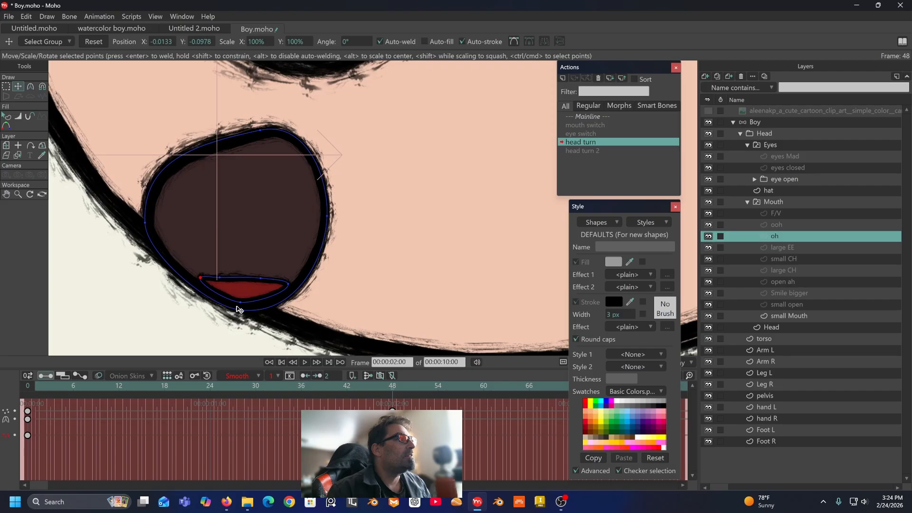
pyautogui.moveTo(239, 308); pyautogui.dragTo(245, 303)
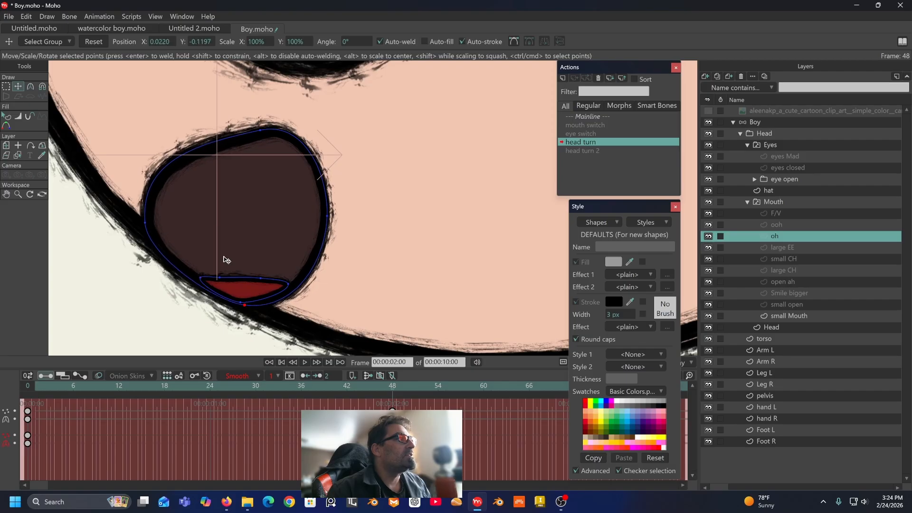
pyautogui.scroll(-3, 232, 261)
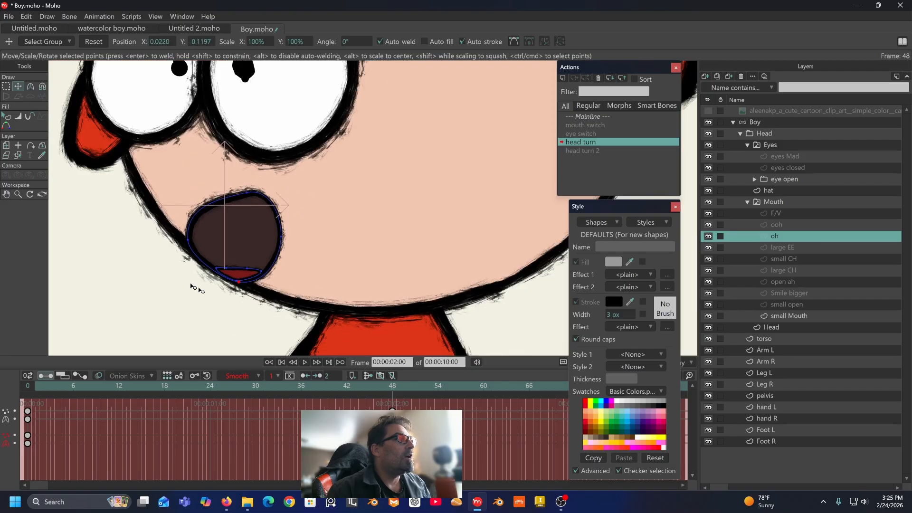
# Step: Set all head turn keyframes of the oh mouth layer to Linear interpolation
pyautogui.moveTo(304, 385); pyautogui.dragTo(345, 375)
pyautogui.moveTo(411, 409); pyautogui.dragTo(29, 459)
pyautogui.click(257, 377)
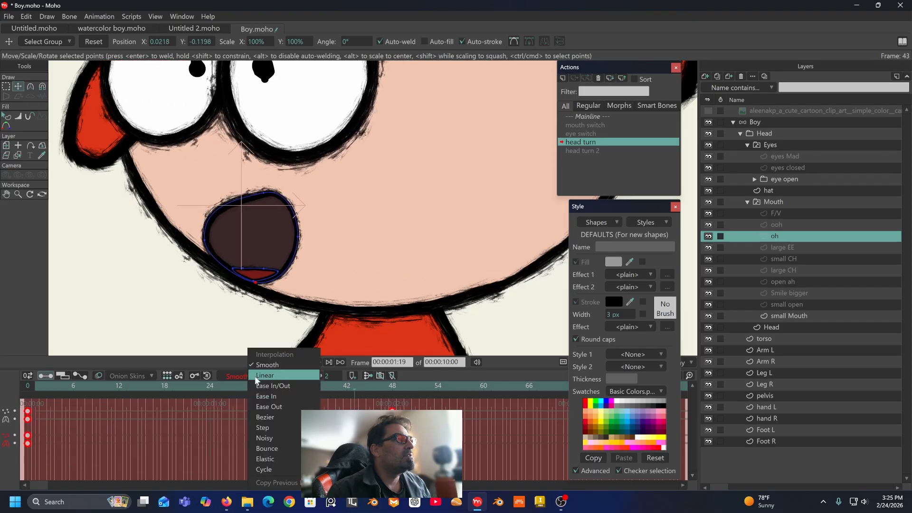
pyautogui.click(255, 375)
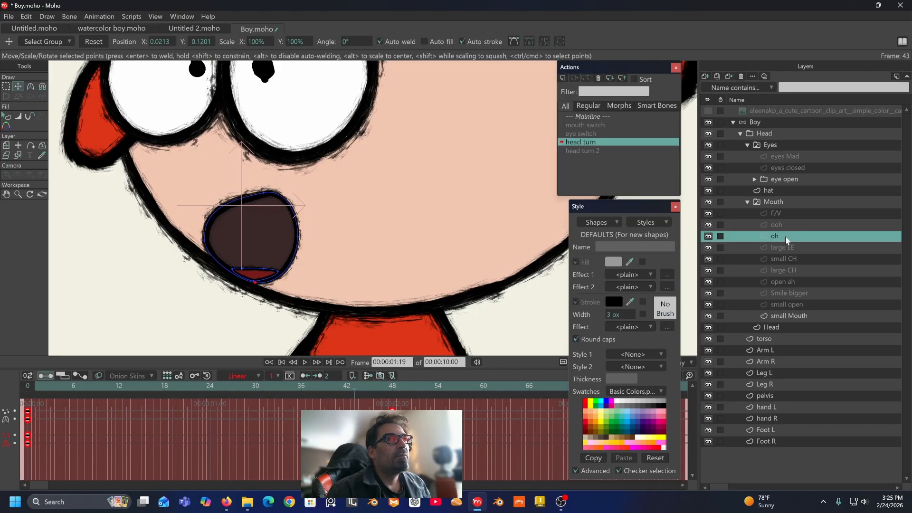
# Step: At frame 48, move the large EE mouth's outer end points inside the face outline, centred at about X -0.021, Y -0.071
pyautogui.click(791, 218)
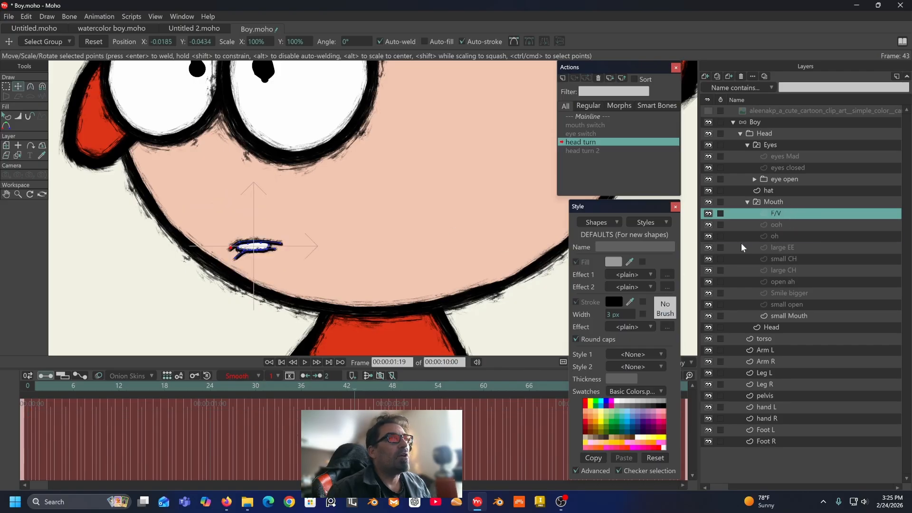
pyautogui.click(791, 223)
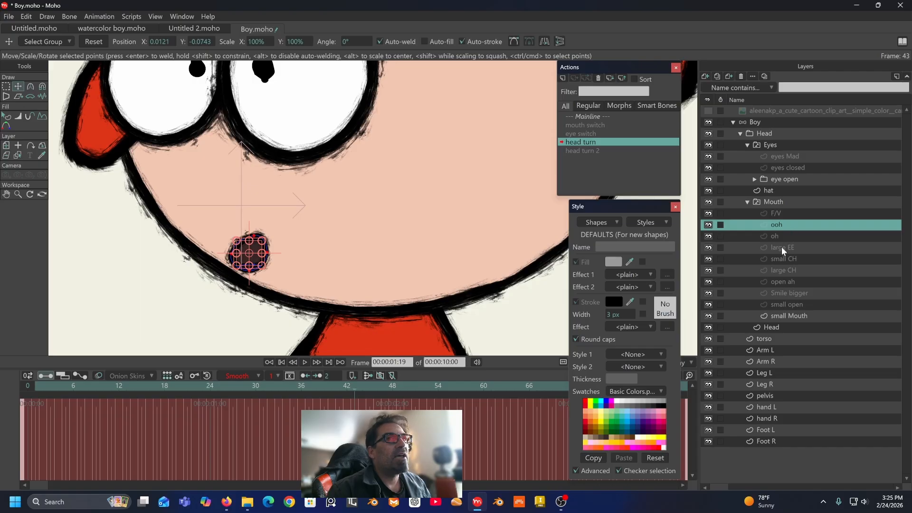
pyautogui.click(782, 245)
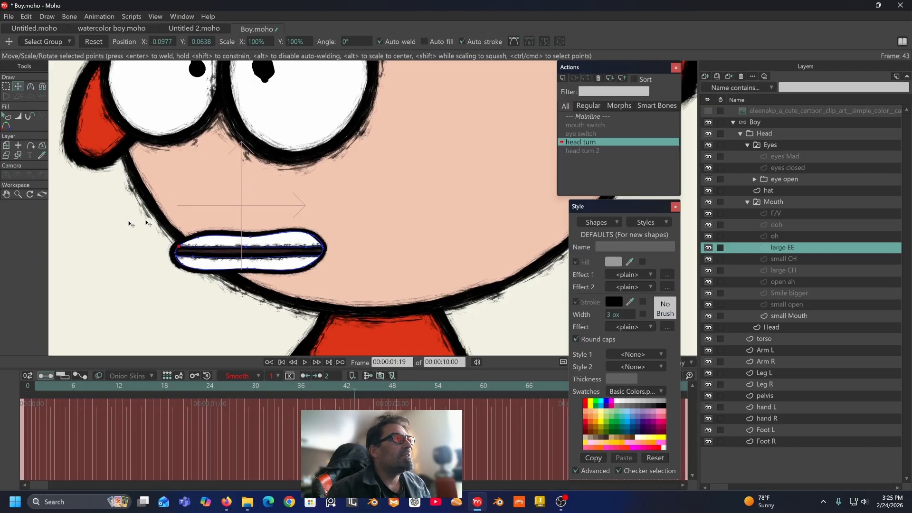
pyautogui.scroll(1, 193, 249)
pyautogui.scroll(1, 202, 241)
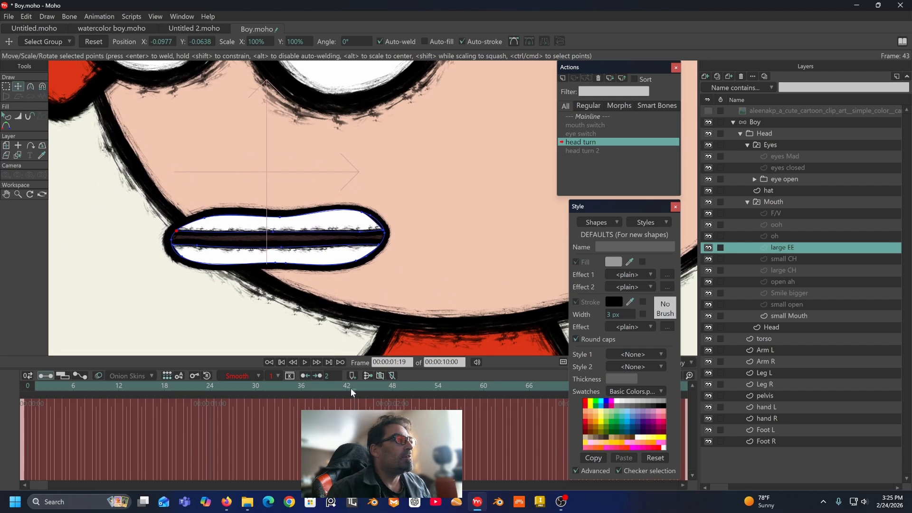
pyautogui.moveTo(350, 389); pyautogui.dragTo(418, 391)
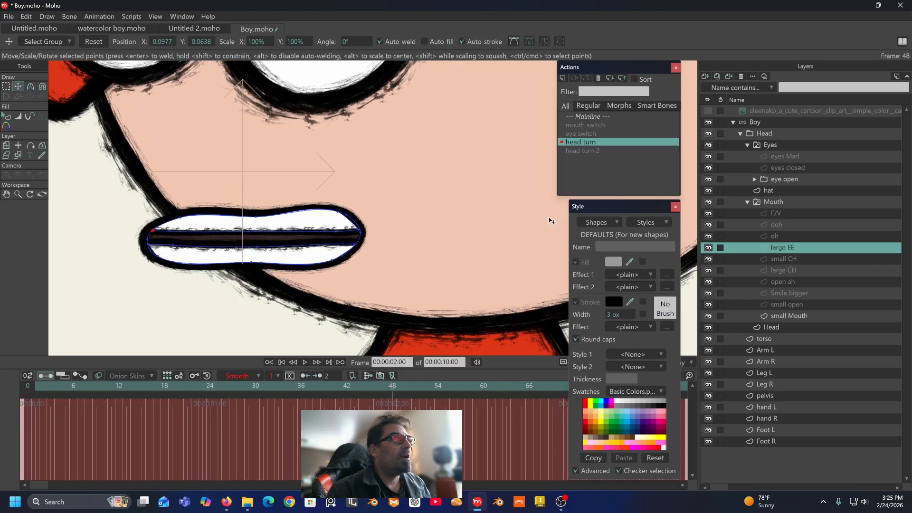
pyautogui.click(6, 87)
pyautogui.moveTo(204, 179)
pyautogui.mouseDown()
pyautogui.moveTo(198, 238)
pyautogui.moveTo(76, 250)
pyautogui.moveTo(76, 181)
pyautogui.mouseUp()
pyautogui.click(19, 86)
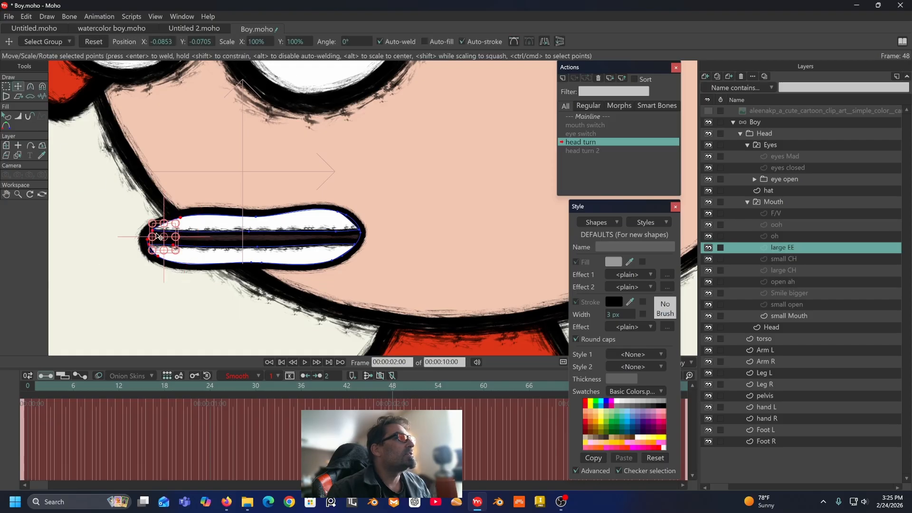
pyautogui.moveTo(168, 246); pyautogui.dragTo(227, 246)
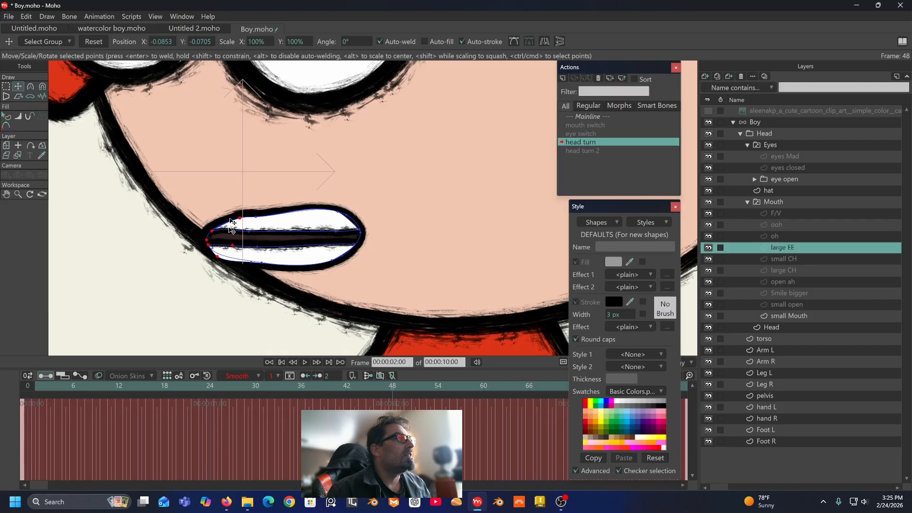
pyautogui.scroll(-5, 225, 216)
pyautogui.scroll(3, 228, 220)
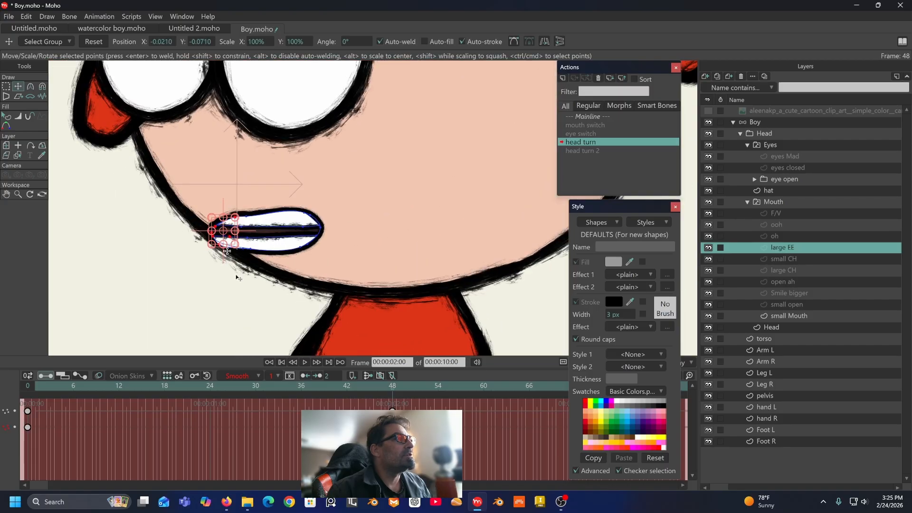
# Step: Set all head turn keyframes of the large EE mouth layer to Linear interpolation
pyautogui.moveTo(419, 408); pyautogui.dragTo(19, 439)
pyautogui.click(251, 377)
pyautogui.click(259, 376)
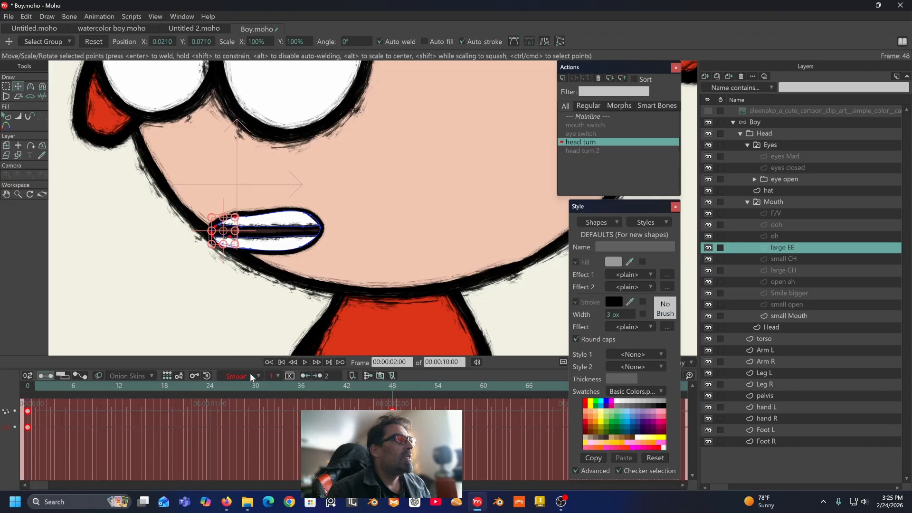
# Step: Move the small CH mouth's outer end and teeth-line points inside the face outline, centred at about X -0.004, Y -0.069
pyautogui.click(792, 258)
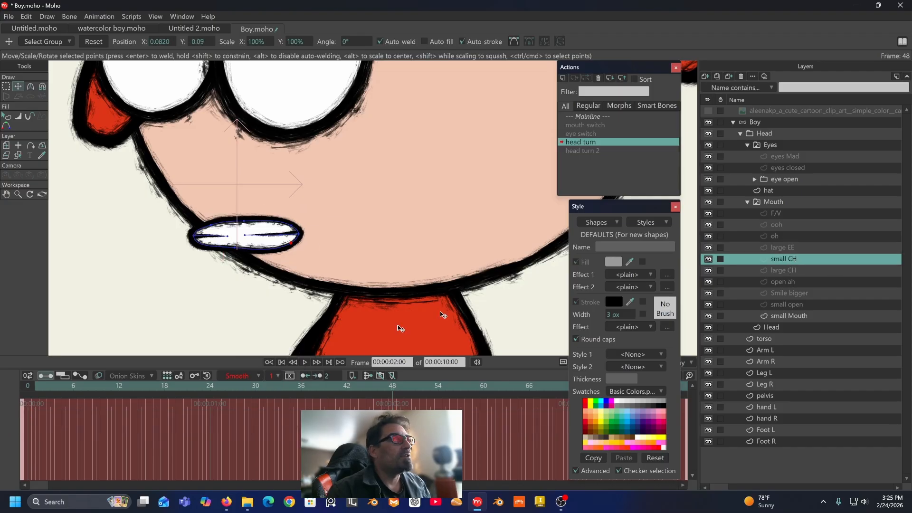
pyautogui.scroll(2, 223, 218)
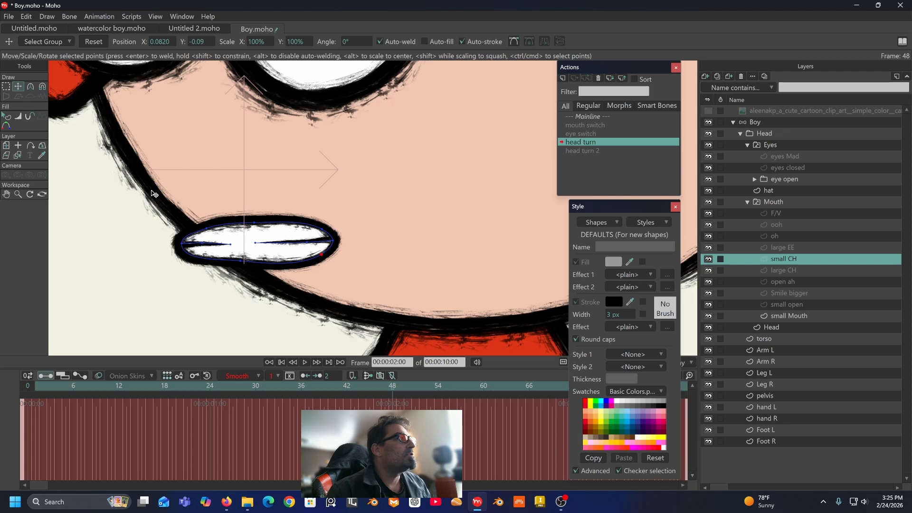
pyautogui.click(6, 87)
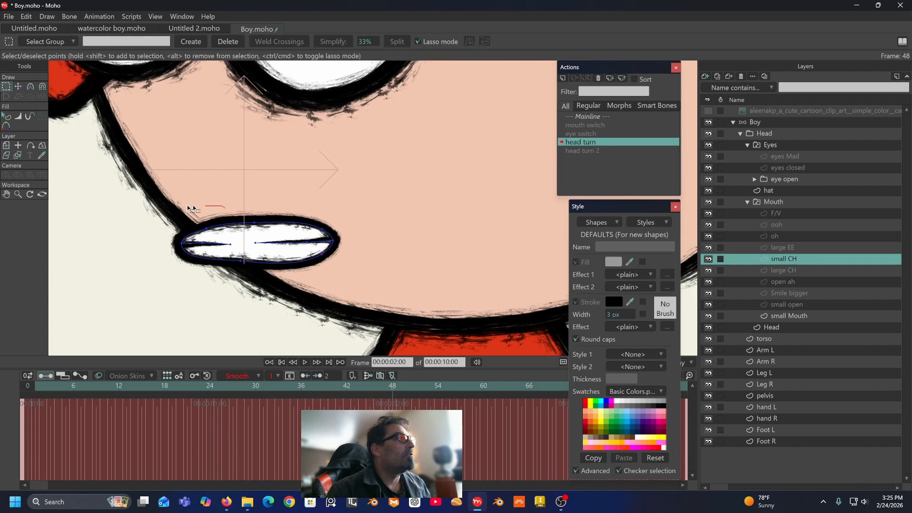
pyautogui.moveTo(192, 209)
pyautogui.mouseDown()
pyautogui.moveTo(150, 255)
pyautogui.moveTo(172, 283)
pyautogui.moveTo(227, 269)
pyautogui.mouseUp()
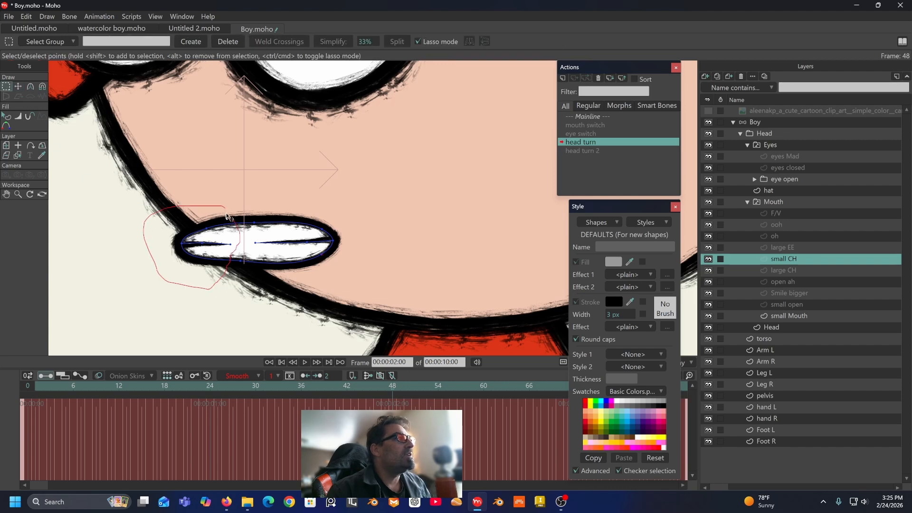
pyautogui.moveTo(226, 217); pyautogui.dragTo(223, 206)
pyautogui.click(18, 87)
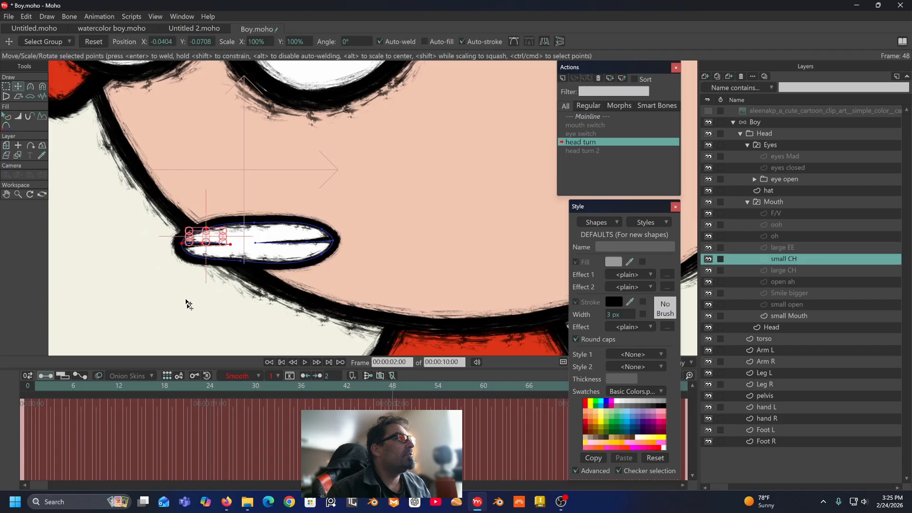
pyautogui.moveTo(195, 241); pyautogui.dragTo(231, 239)
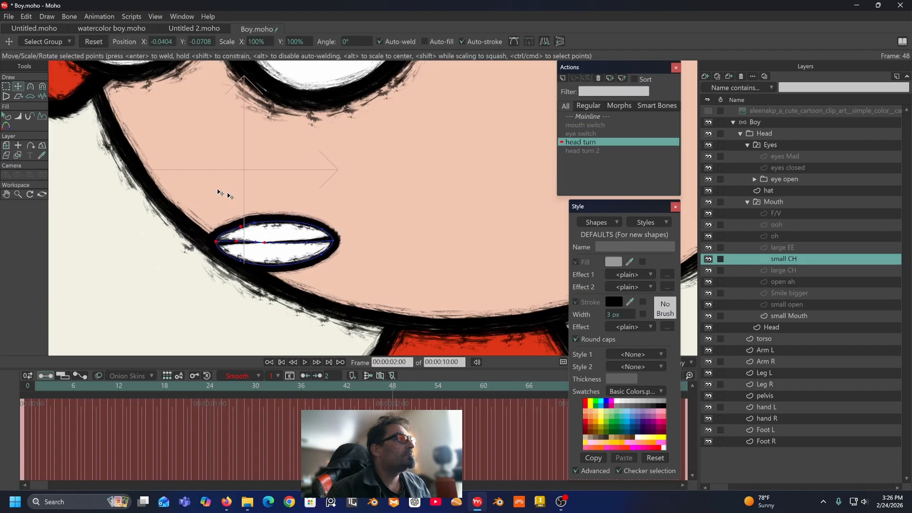
# Step: Set all head turn keyframes of the small CH mouth layer to Linear interpolation
pyautogui.moveTo(420, 405); pyautogui.dragTo(2, 441)
pyautogui.click(246, 377)
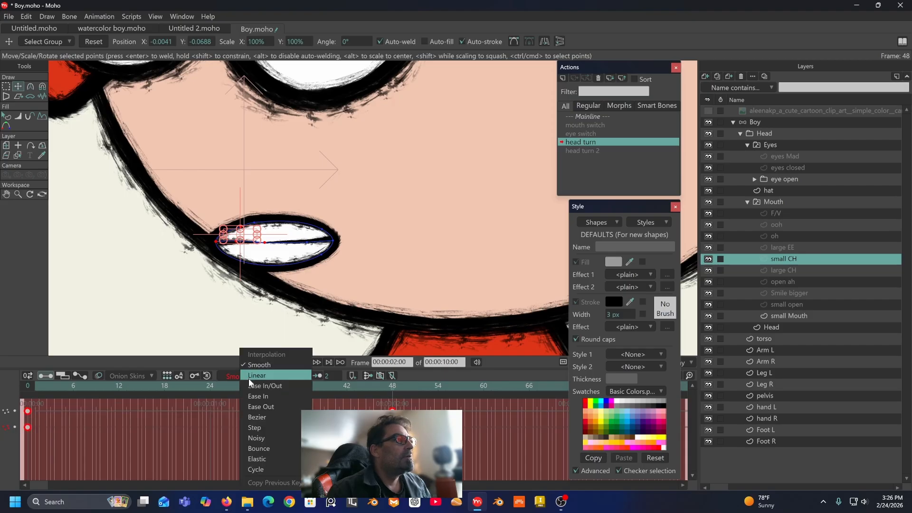
pyautogui.click(249, 379)
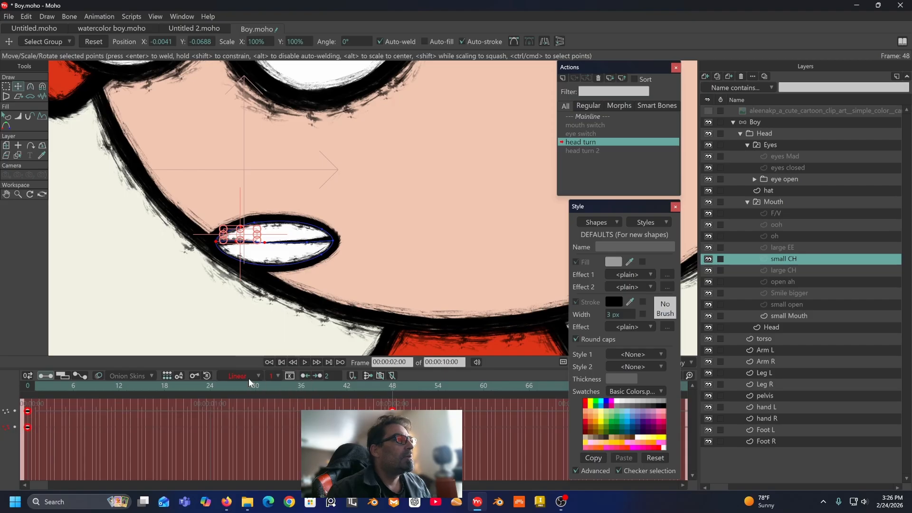
# Step: Move the large CH mouth's outer end and teeth-line points together inside the face outline, centred at about X -0.003, Y -0.061
pyautogui.click(789, 269)
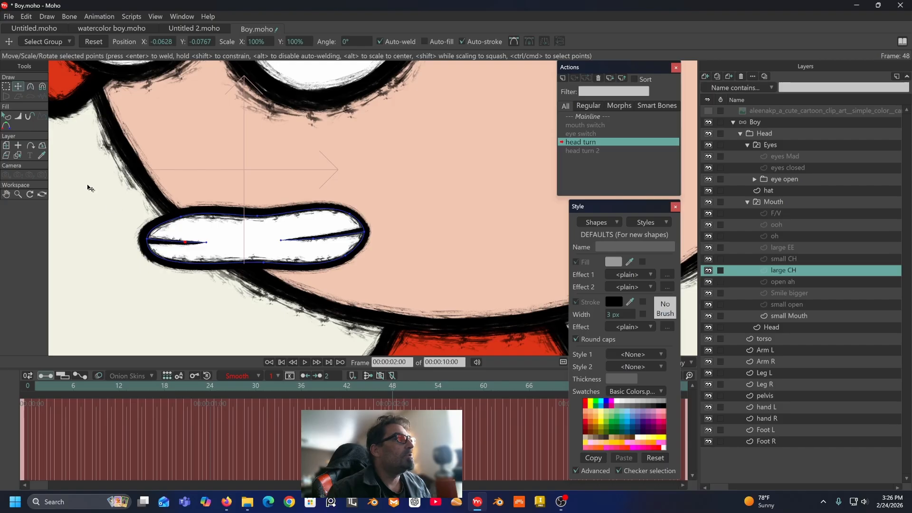
pyautogui.moveTo(104, 174); pyautogui.dragTo(180, 223)
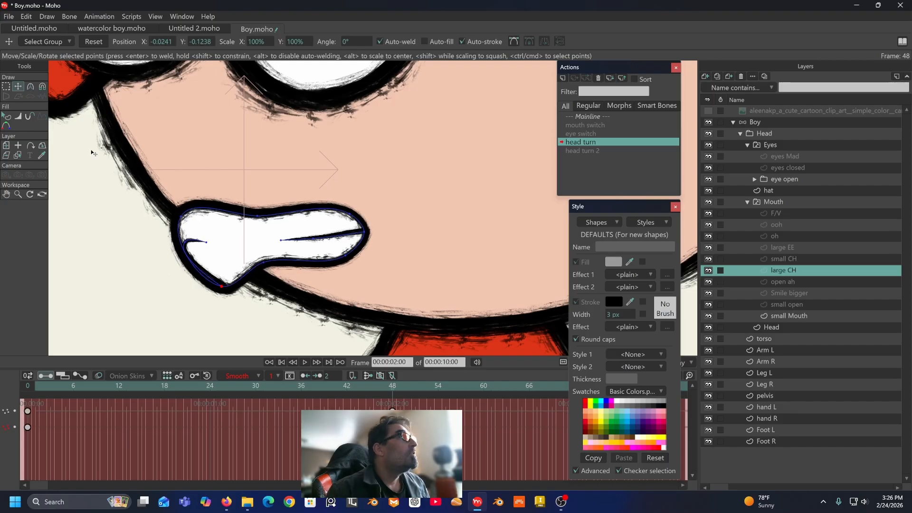
pyautogui.hotkey('ctrl', 'z')
pyautogui.click(6, 86)
pyautogui.moveTo(87, 196)
pyautogui.mouseDown()
pyautogui.moveTo(189, 295)
pyautogui.moveTo(227, 282)
pyautogui.moveTo(245, 214)
pyautogui.moveTo(166, 176)
pyautogui.moveTo(80, 196)
pyautogui.mouseUp()
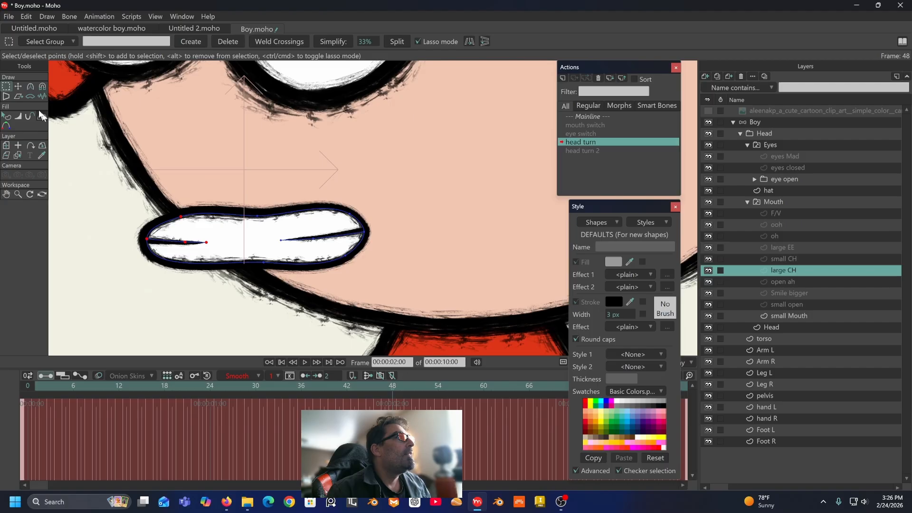
pyautogui.click(18, 87)
pyautogui.moveTo(184, 234); pyautogui.dragTo(251, 231)
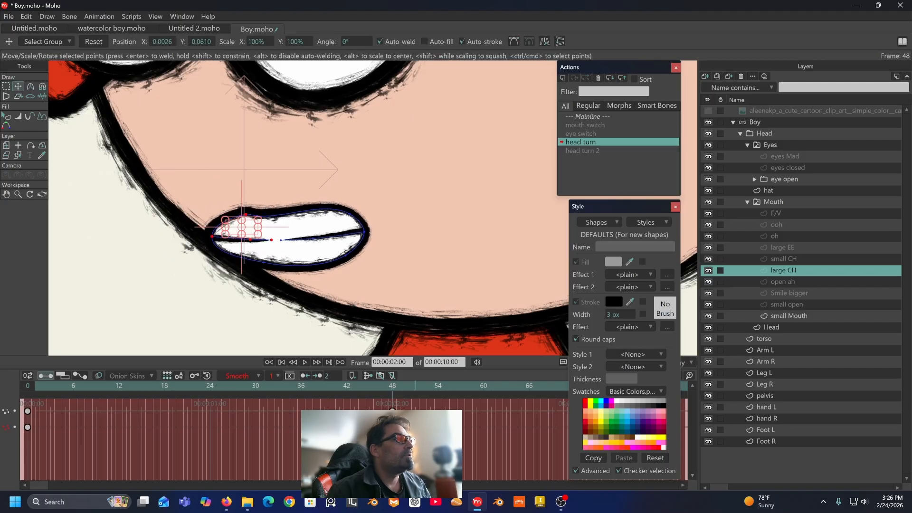
# Step: Set all head turn keyframes of the large CH mouth layer to Linear interpolation
pyautogui.moveTo(408, 408); pyautogui.dragTo(6, 444)
pyautogui.click(255, 377)
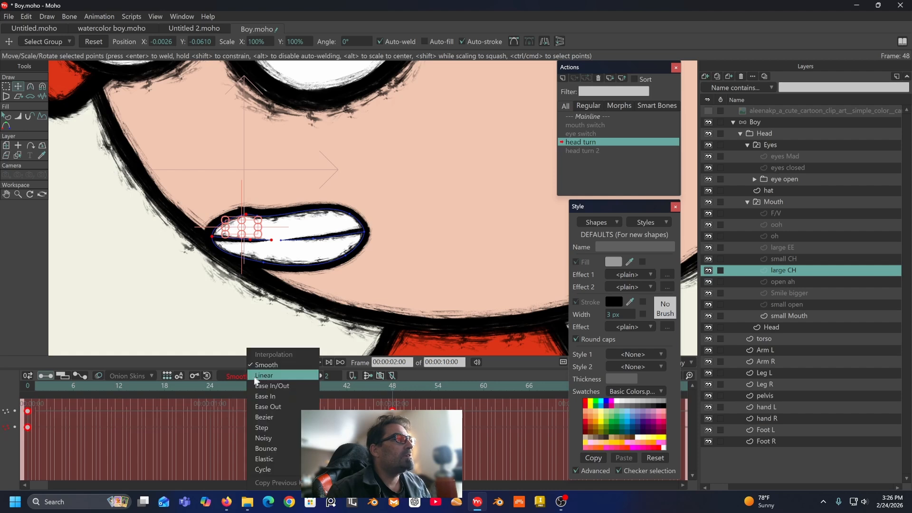
pyautogui.click(275, 375)
# Step: Pull the open ah mouth's outer side point in to the face outline and its lower edge point to about X 0.008, Y -0.109
pyautogui.click(786, 282)
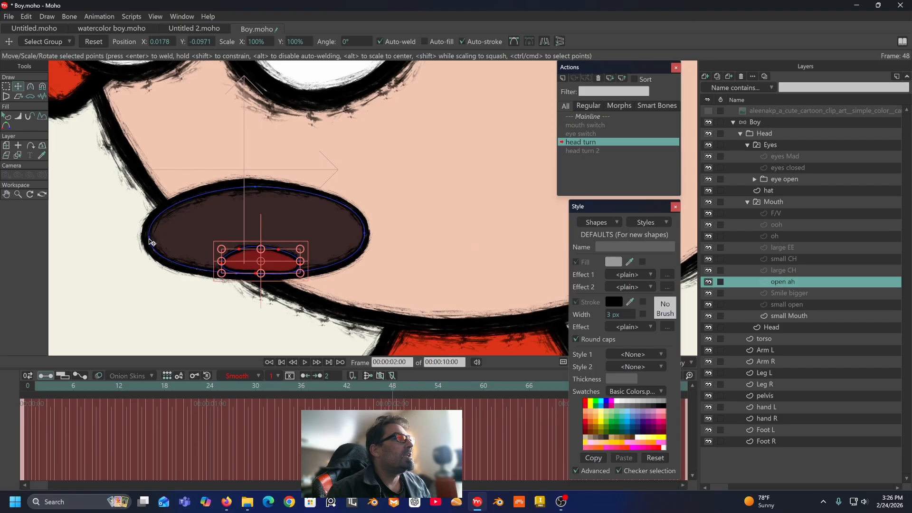
pyautogui.moveTo(147, 236); pyautogui.dragTo(202, 233)
pyautogui.moveTo(222, 264); pyautogui.dragTo(251, 272)
# Step: Set all head turn keyframes of the open ah mouth layer to Linear interpolation
pyautogui.moveTo(412, 401); pyautogui.dragTo(18, 438)
pyautogui.click(255, 375)
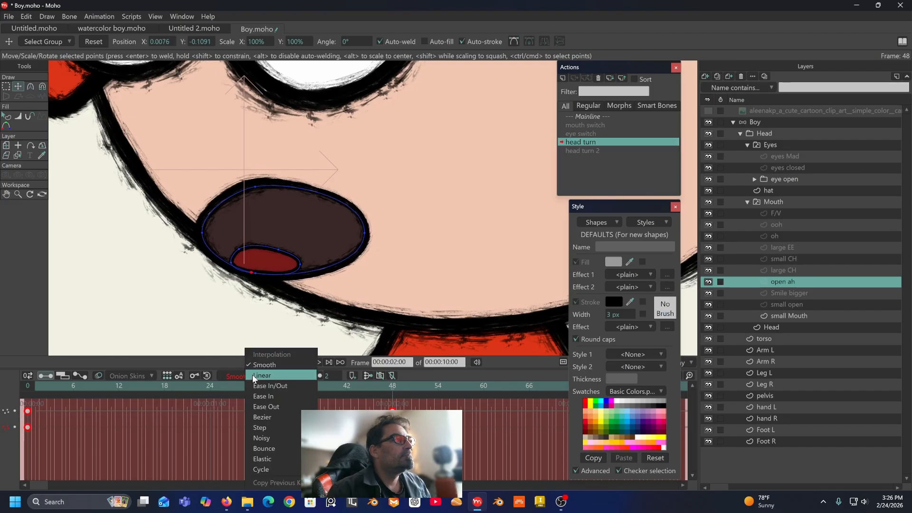
pyautogui.click(257, 382)
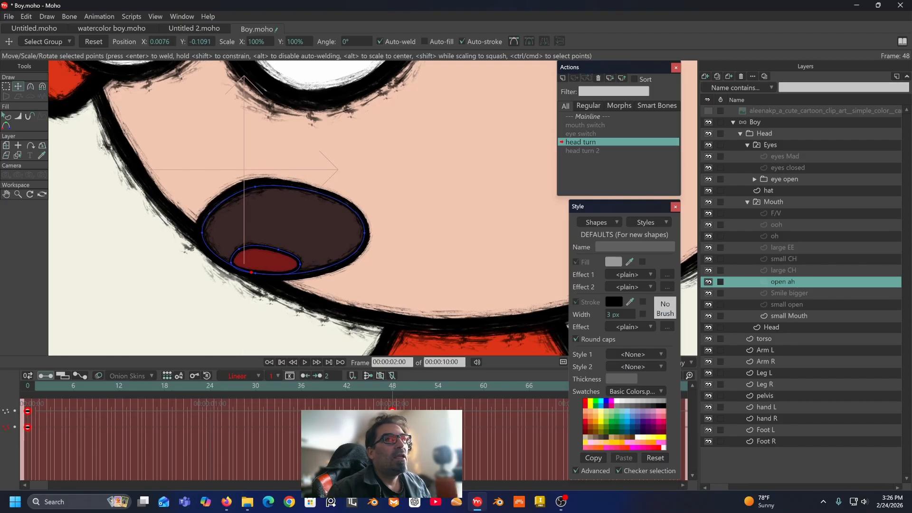
# Step: Move the Smile bigger mouth's outer corner inside the face outline and its neighbouring lower curve point to about X 0.003, Y -0.086
pyautogui.click(791, 293)
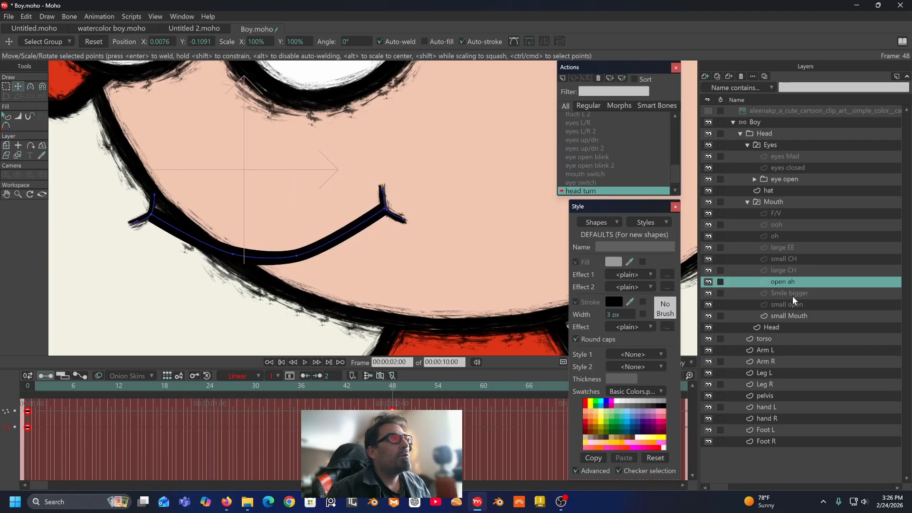
pyautogui.click(7, 87)
pyautogui.moveTo(201, 165)
pyautogui.mouseDown()
pyautogui.moveTo(116, 267)
pyautogui.moveTo(163, 172)
pyautogui.mouseUp()
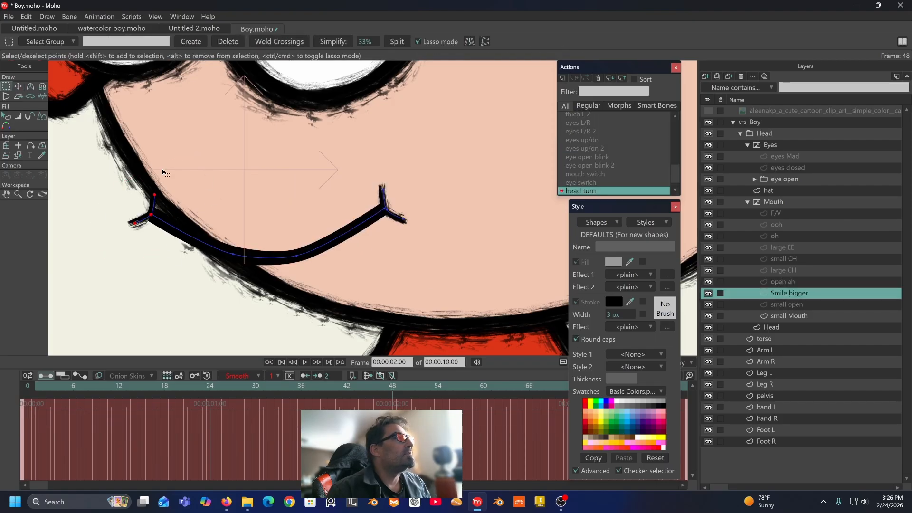
pyautogui.click(18, 87)
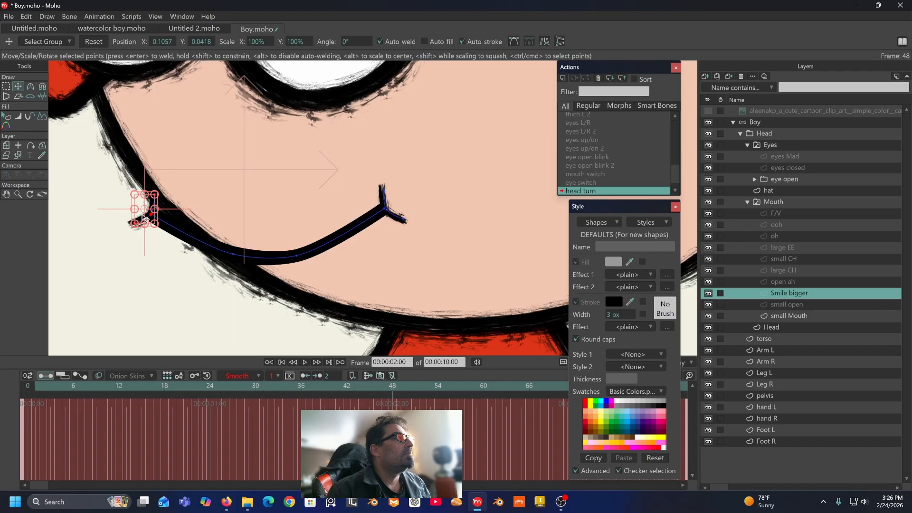
pyautogui.moveTo(144, 216); pyautogui.dragTo(194, 210)
pyautogui.moveTo(236, 258); pyautogui.dragTo(247, 255)
# Step: Set all head turn keyframes of the Smile bigger mouth layer to Linear interpolation
pyautogui.moveTo(423, 403); pyautogui.dragTo(1, 464)
pyautogui.click(249, 375)
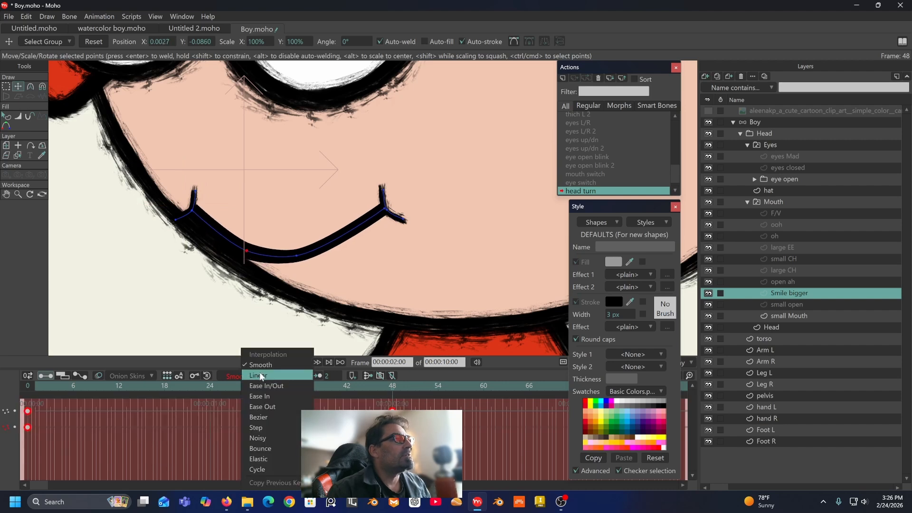
pyautogui.click(254, 385)
# Step: Move the small open mouth's outer corner to about X -0.018, Y -0.102 so it follows the face outline
pyautogui.click(799, 304)
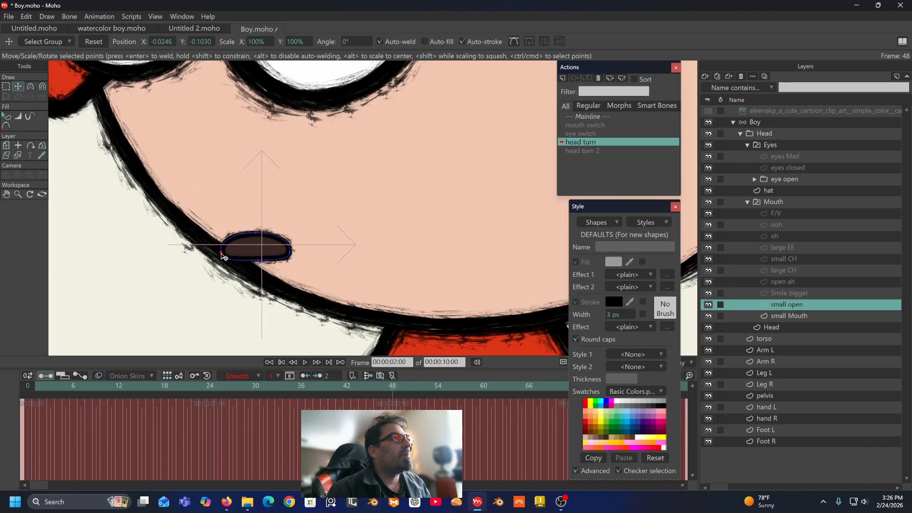
pyautogui.moveTo(223, 255); pyautogui.dragTo(228, 251)
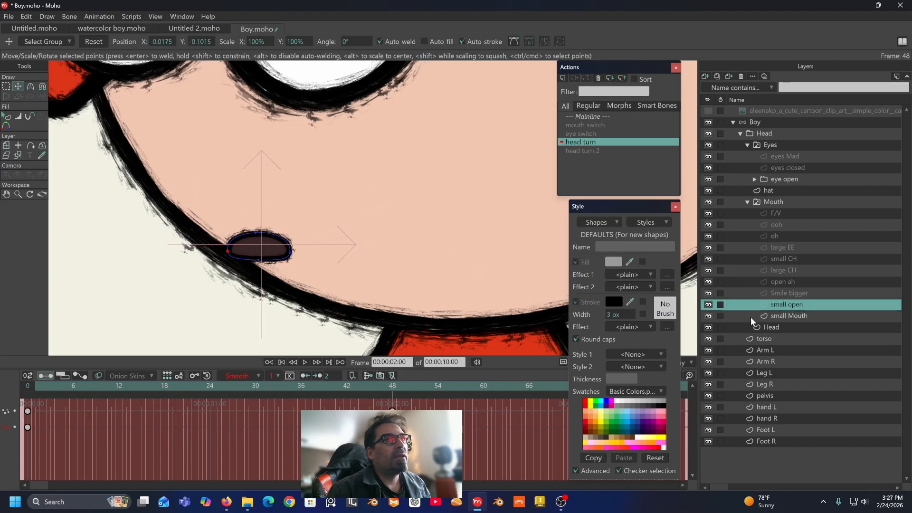
# Step: Check how the small Mouth fits the turned head and look through the list of actions
pyautogui.click(785, 315)
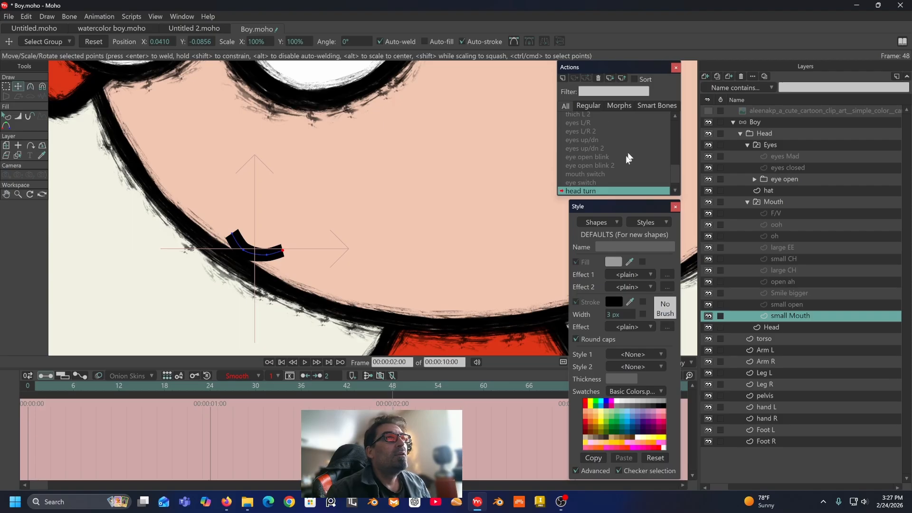
pyautogui.scroll(10, 626, 158)
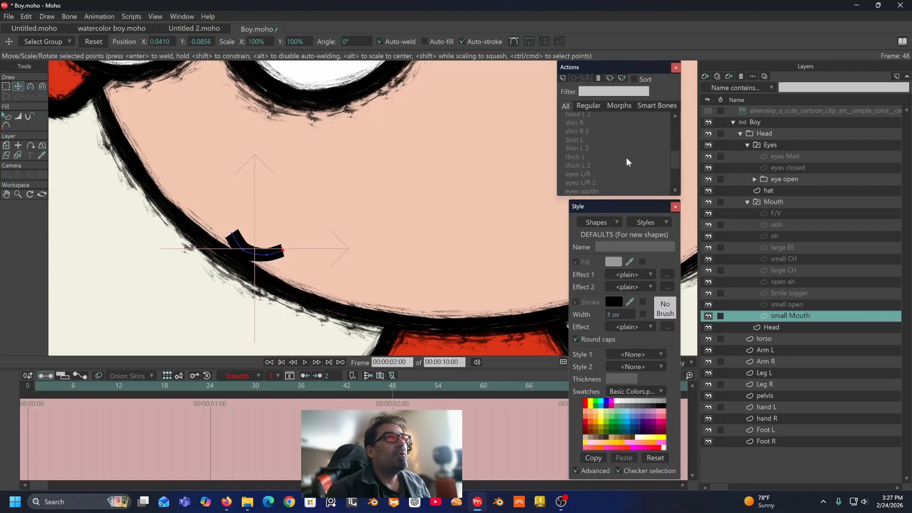
pyautogui.click(626, 142)
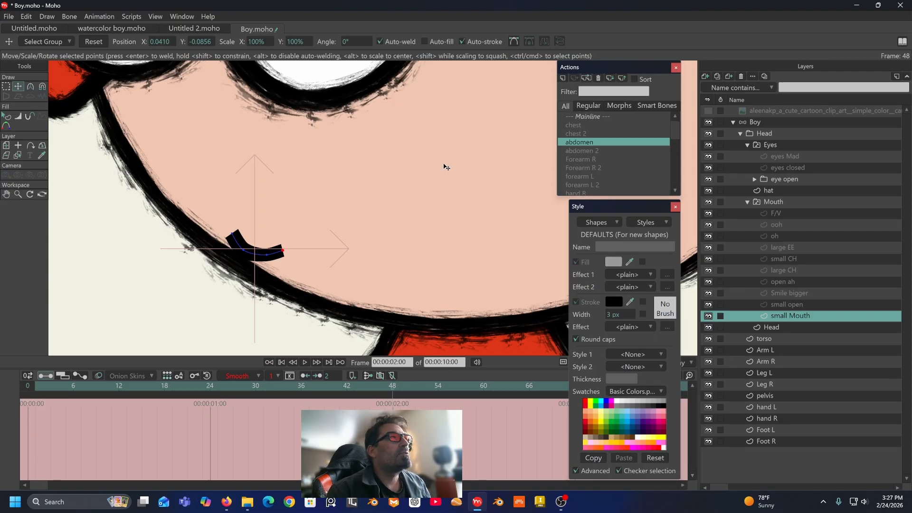
pyautogui.scroll(-5, 444, 167)
pyautogui.scroll(-4, 375, 239)
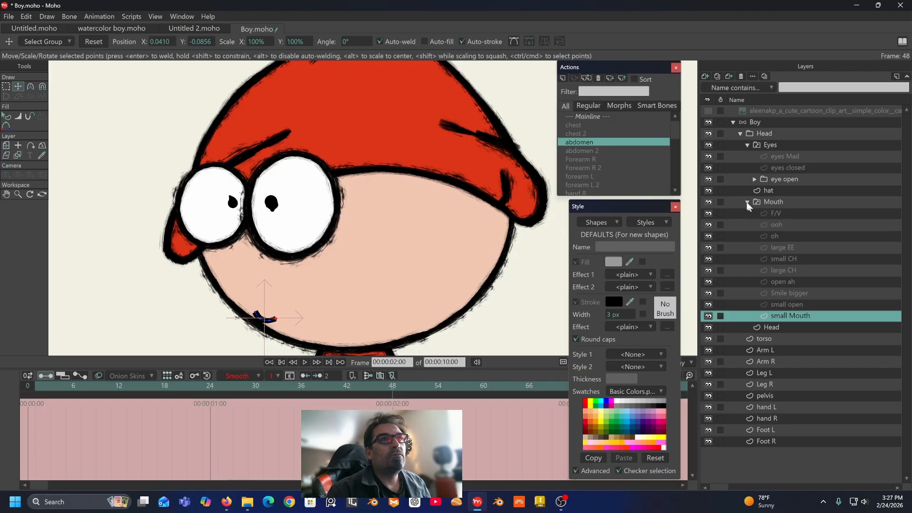
# Step: Collapse the Mouth group, select the hat layer, and compare the hat's fit in the head turn at frames 0 and 48
pyautogui.click(747, 204)
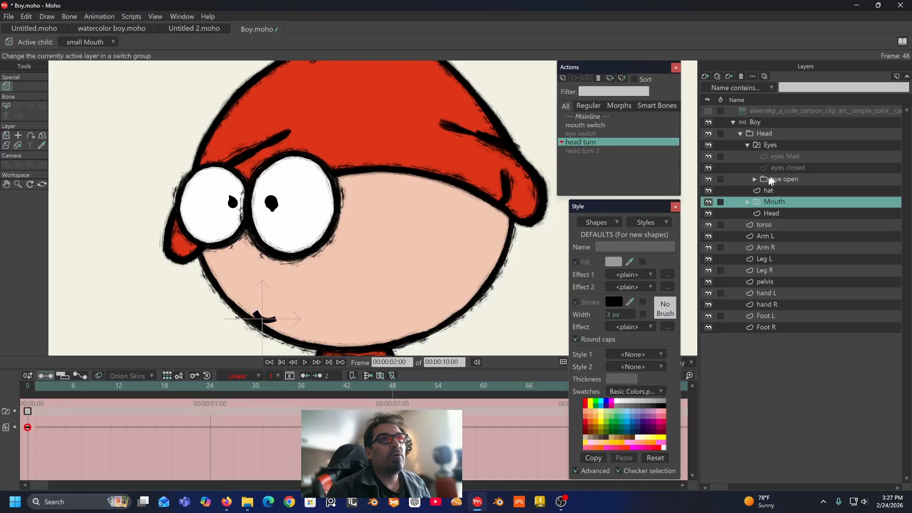
pyautogui.click(767, 191)
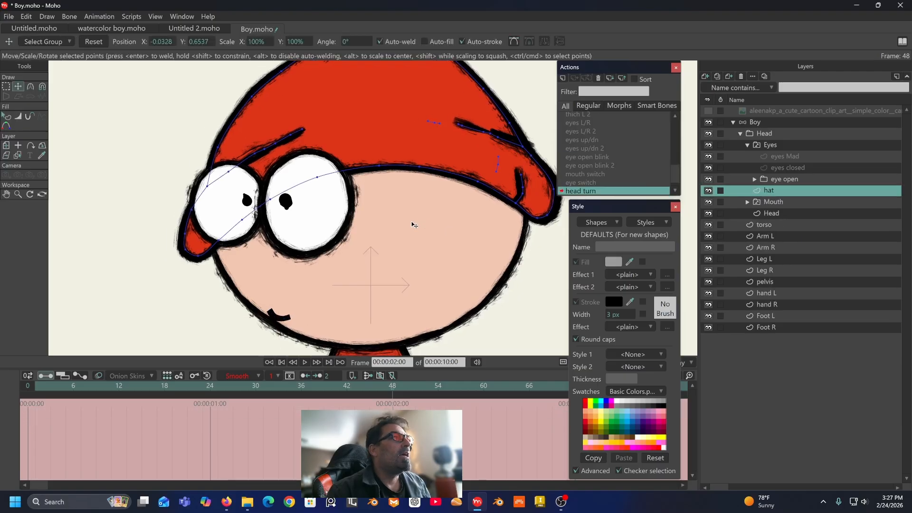
pyautogui.moveTo(366, 245); pyautogui.dragTo(390, 259)
pyautogui.scroll(-1, 387, 243)
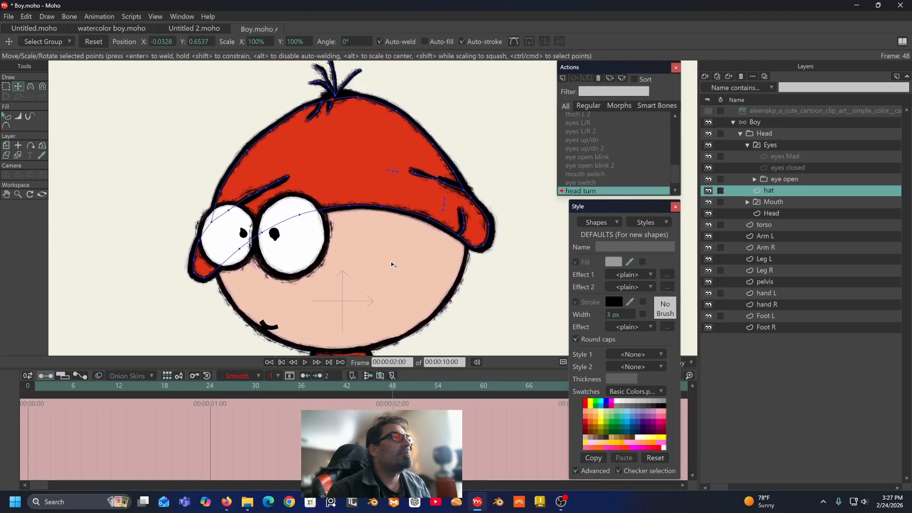
pyautogui.moveTo(337, 139); pyautogui.dragTo(352, 122)
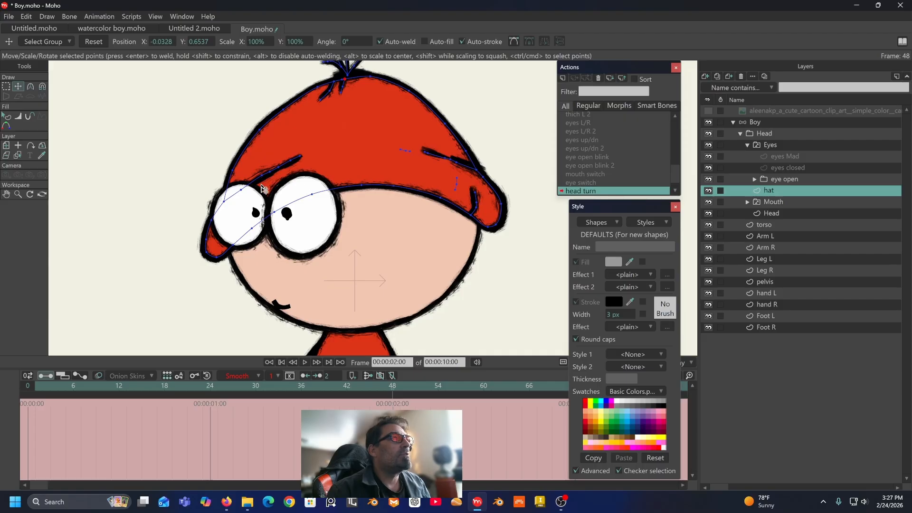
pyautogui.moveTo(391, 390); pyautogui.dragTo(27, 387)
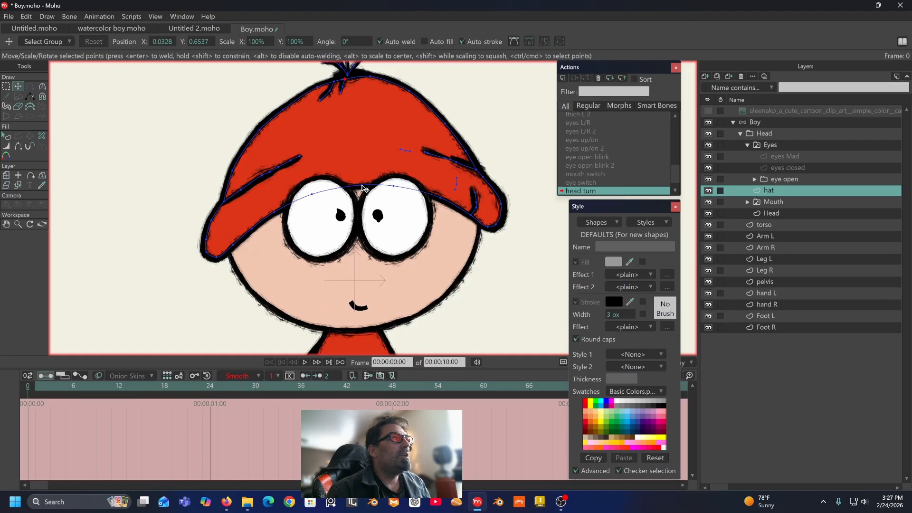
pyautogui.click(362, 186)
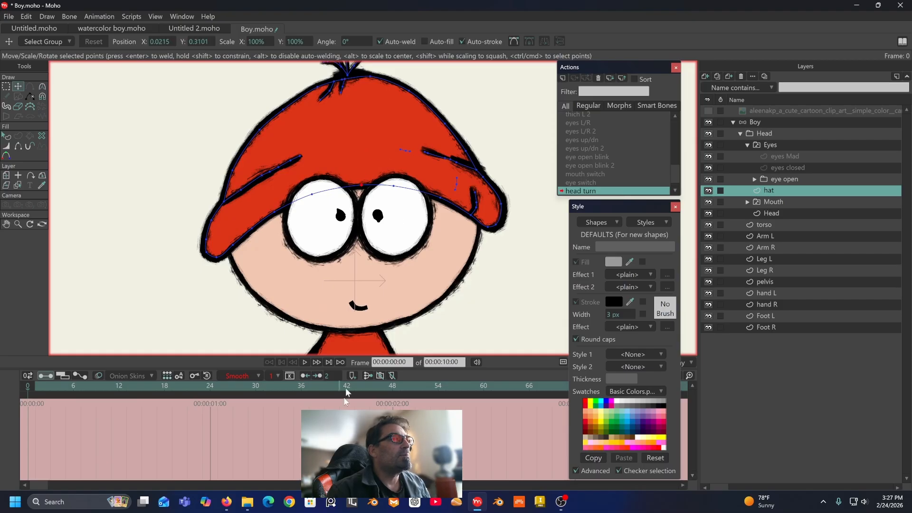
pyautogui.moveTo(335, 388); pyautogui.dragTo(393, 397)
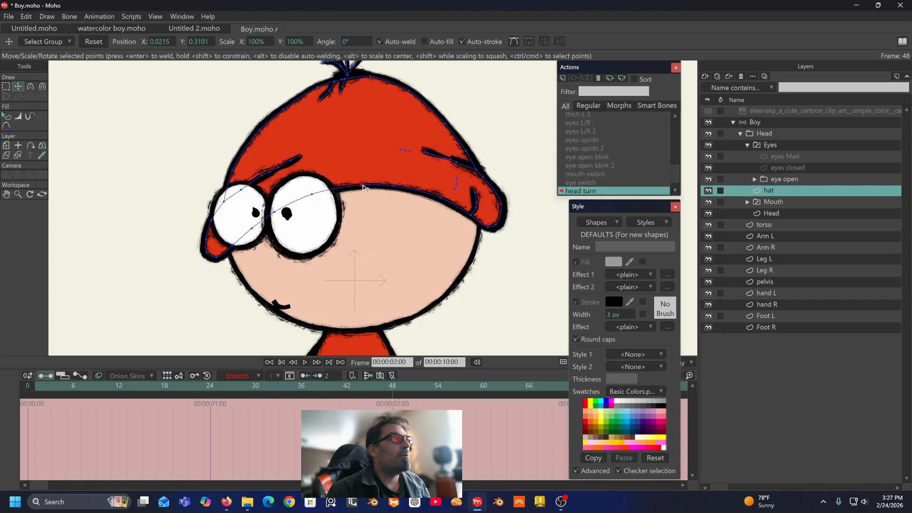
# Step: At frame 48, move the hat brim's centre point to about X -0.291, Y 0.293 and shift the near ear flap's points outward past the eye
pyautogui.moveTo(364, 188); pyautogui.dragTo(271, 193)
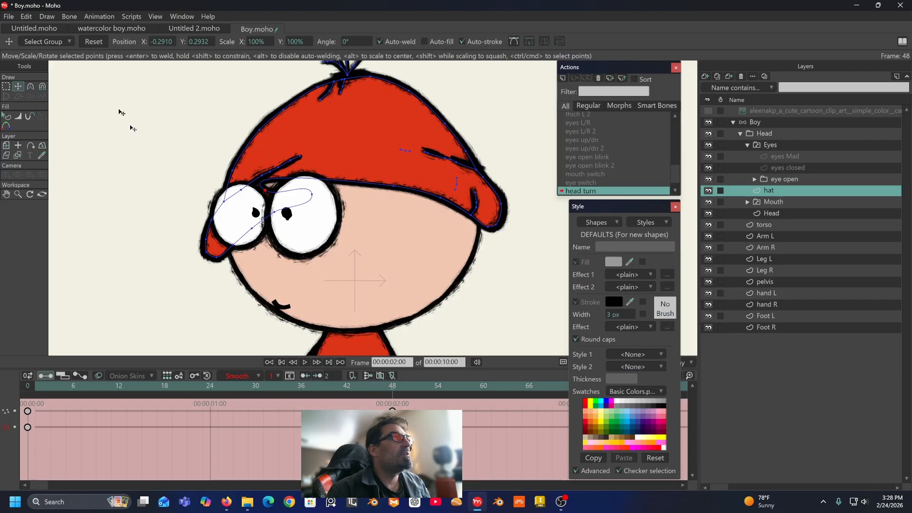
pyautogui.click(6, 87)
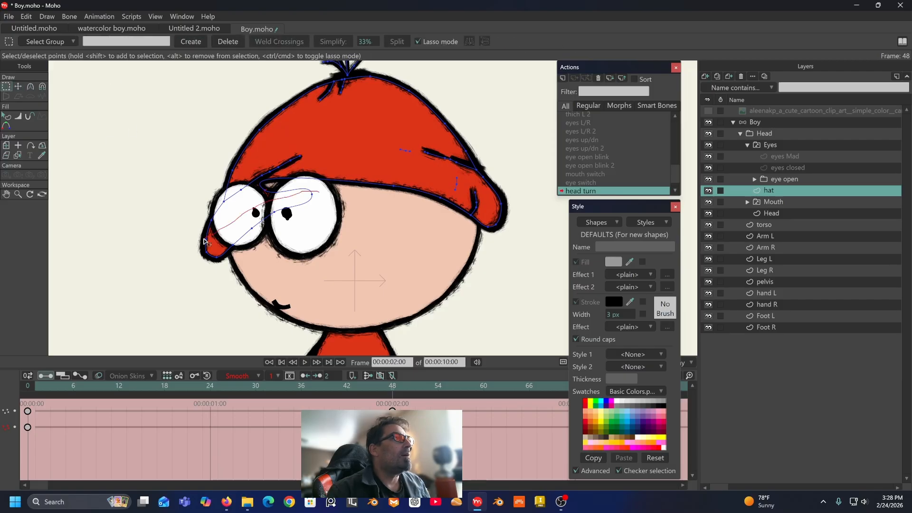
pyautogui.moveTo(212, 231)
pyautogui.mouseDown()
pyautogui.moveTo(218, 211)
pyautogui.moveTo(179, 229)
pyautogui.moveTo(241, 290)
pyautogui.moveTo(326, 240)
pyautogui.moveTo(320, 193)
pyautogui.mouseUp()
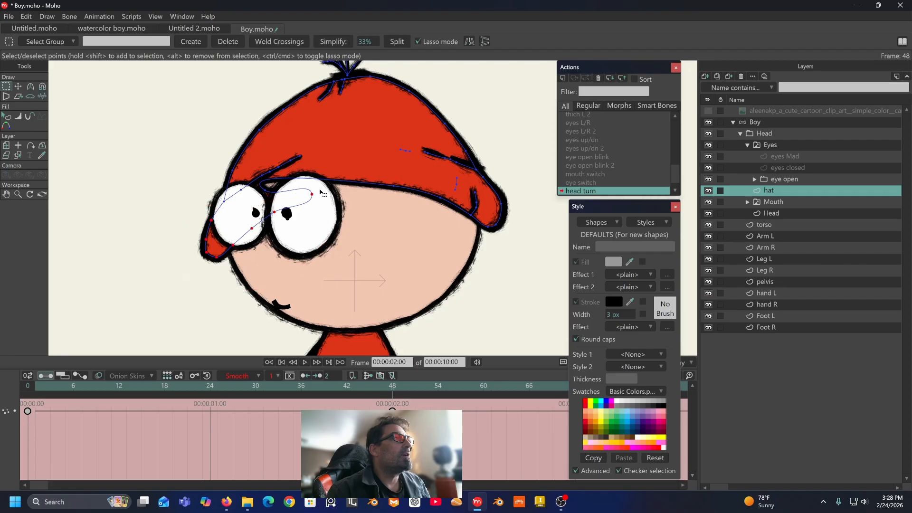
pyautogui.click(18, 86)
pyautogui.moveTo(289, 237); pyautogui.dragTo(228, 233)
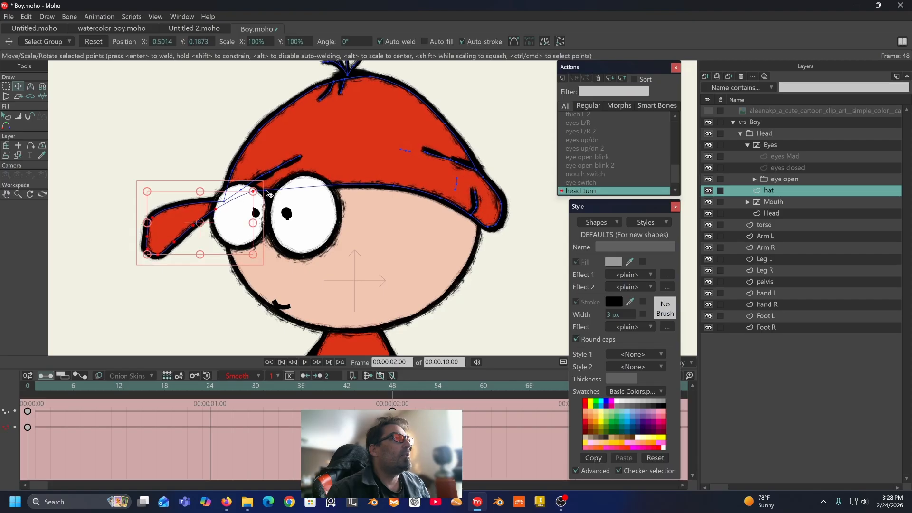
pyautogui.hotkey('ctrl', 'z')
# Step: Move the brim point above the outer eye to about X -0.331, Y 0.302 and the flap's upper corner to about X -0.424, Y 0.323
pyautogui.moveTo(268, 191); pyautogui.dragTo(254, 191)
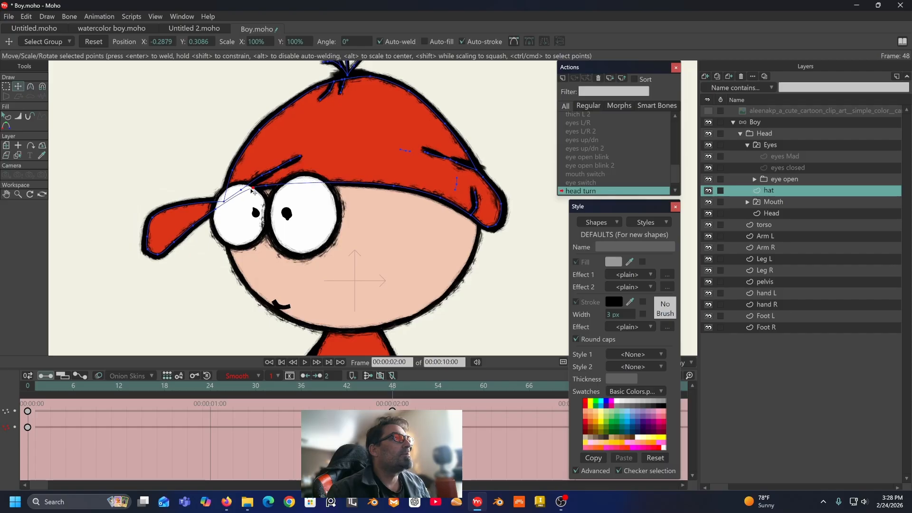
pyautogui.scroll(3, 247, 198)
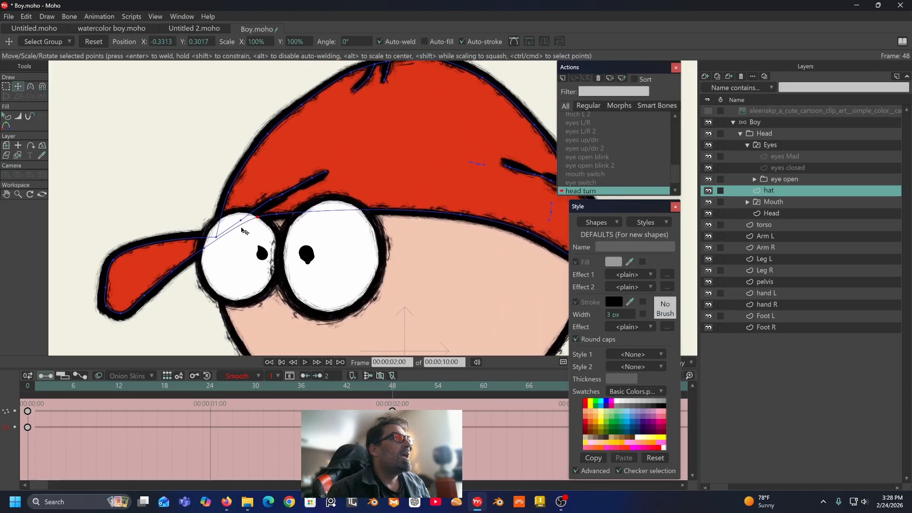
pyautogui.moveTo(213, 234); pyautogui.dragTo(212, 204)
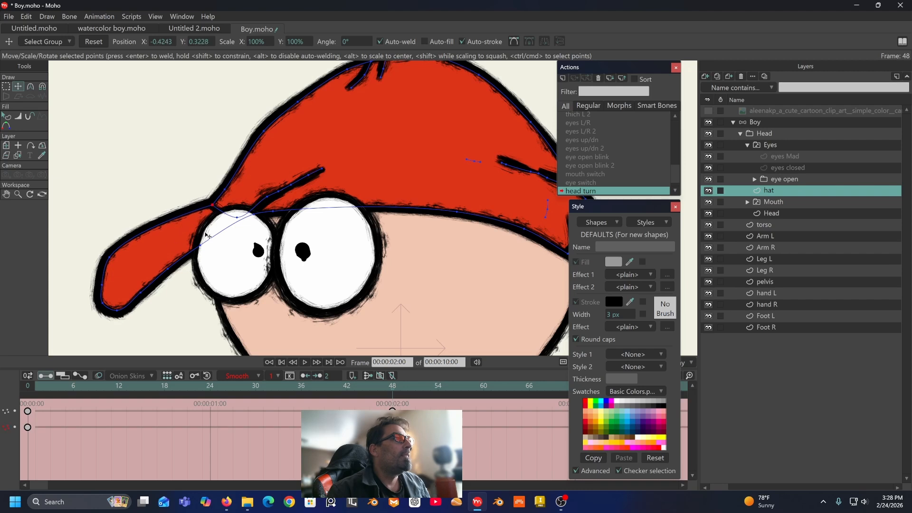
# Step: Pull the protruding ear flap inward with the Magnet tool at radius 0.06, shortening it so it tucks behind the outer eye
pyautogui.click(43, 87)
pyautogui.moveTo(104, 257); pyautogui.dragTo(174, 219)
pyautogui.moveTo(172, 270); pyautogui.dragTo(219, 247)
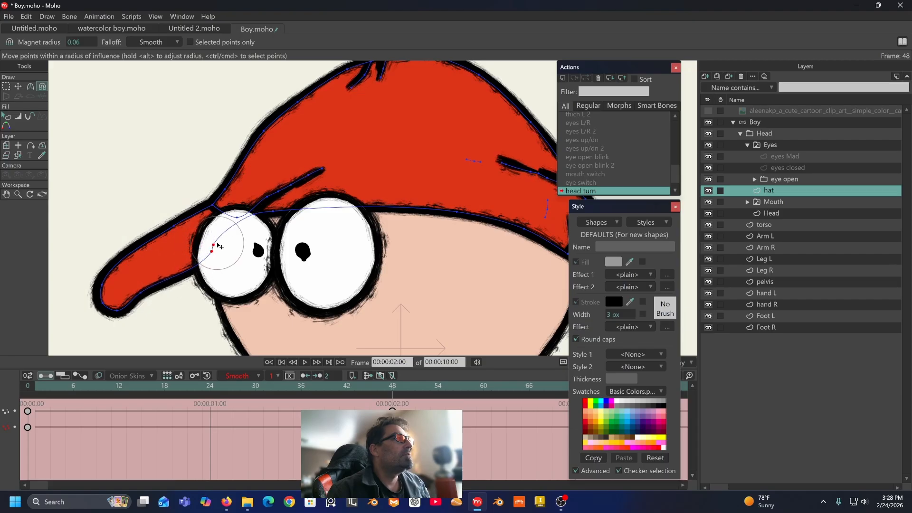
pyautogui.moveTo(139, 303); pyautogui.dragTo(212, 269)
pyautogui.moveTo(121, 318); pyautogui.dragTo(193, 287)
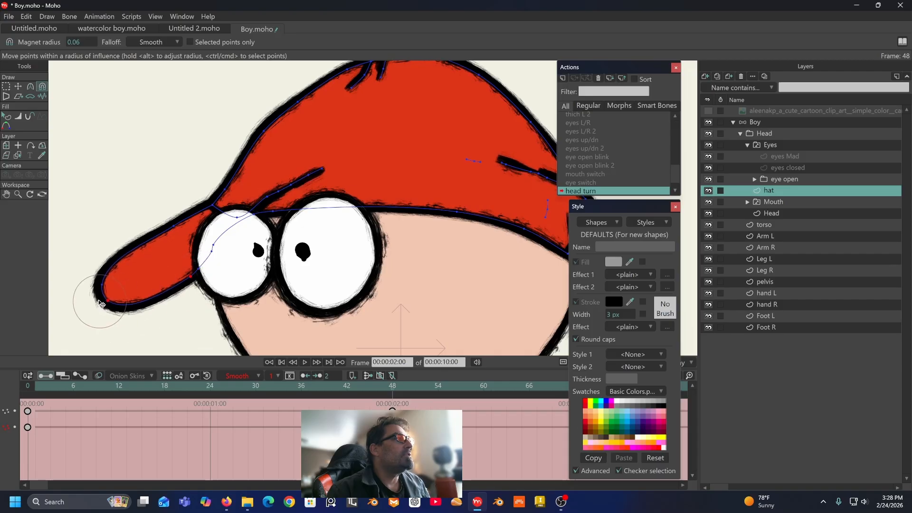
pyautogui.moveTo(101, 304); pyautogui.dragTo(214, 228)
pyautogui.scroll(-3, 207, 232)
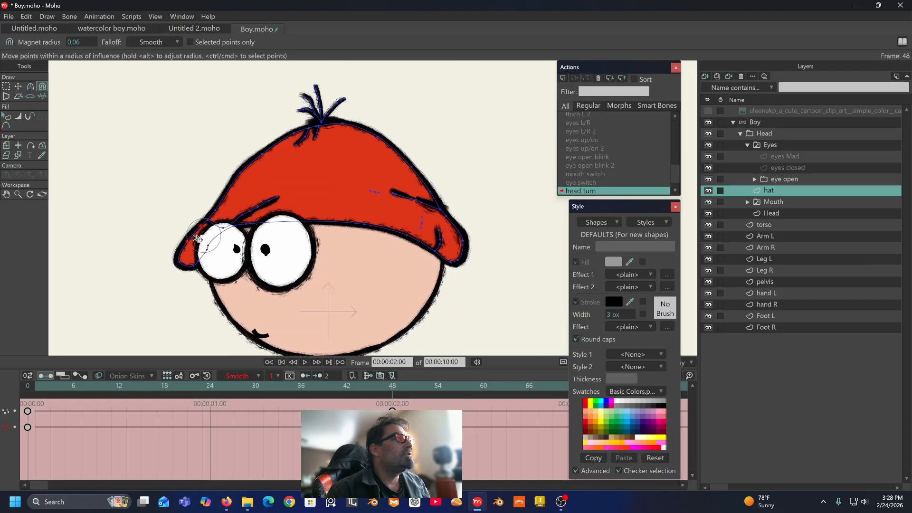
pyautogui.moveTo(182, 253); pyautogui.dragTo(201, 243)
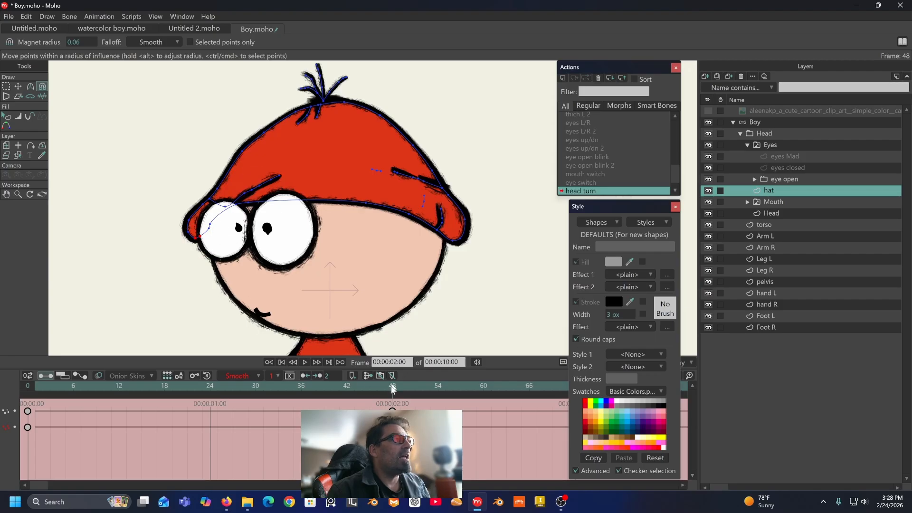
# Step: Set all head turn keyframes of the hat layer to Linear interpolation and scrub between frames 0 and 48 to check the turn
pyautogui.moveTo(372, 407); pyautogui.dragTo(10, 461)
pyautogui.click(247, 376)
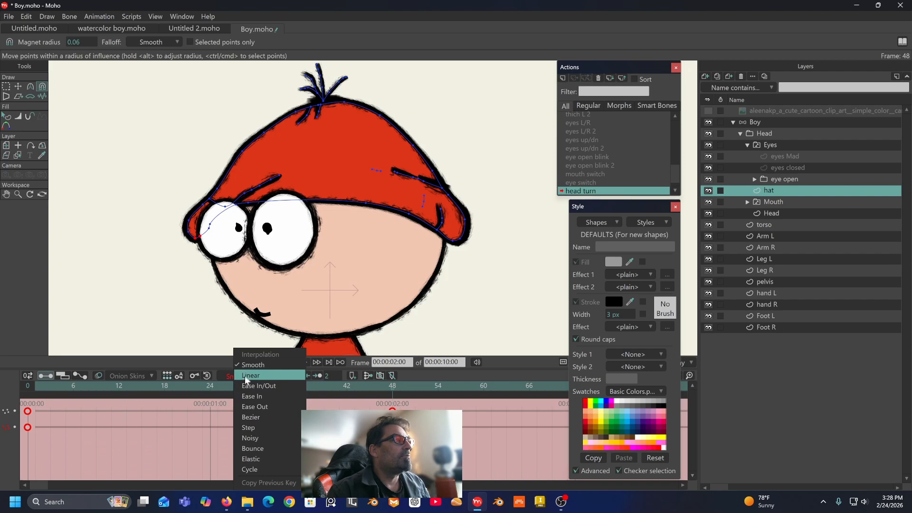
pyautogui.click(246, 377)
pyautogui.moveTo(393, 390); pyautogui.dragTo(218, 404)
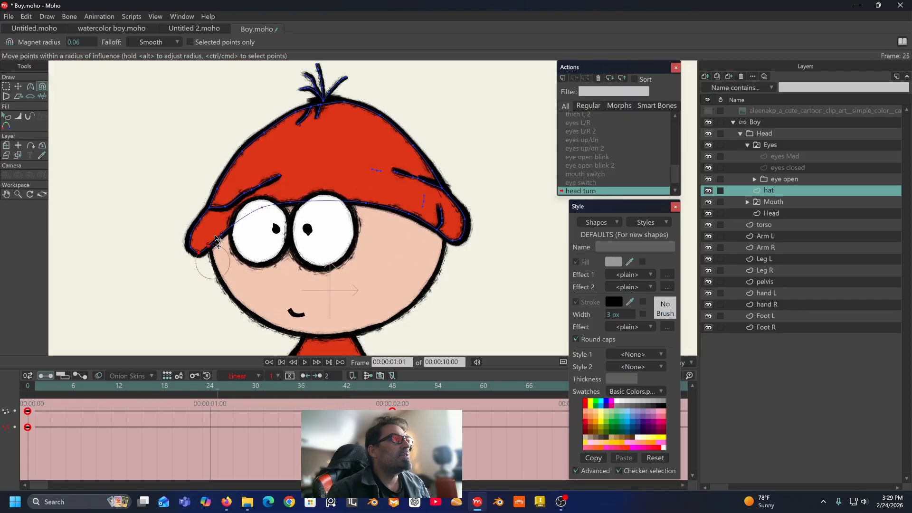
pyautogui.moveTo(332, 397); pyautogui.dragTo(1, 427)
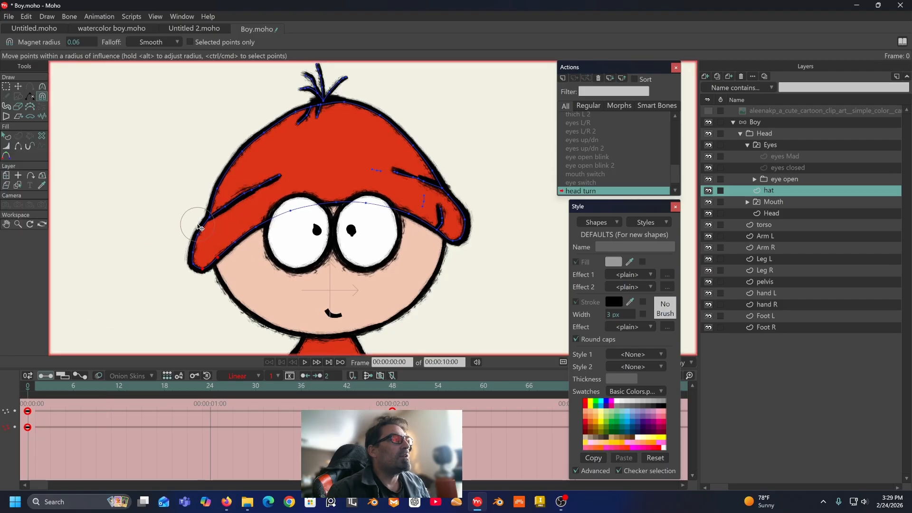
pyautogui.moveTo(344, 389); pyautogui.dragTo(394, 394)
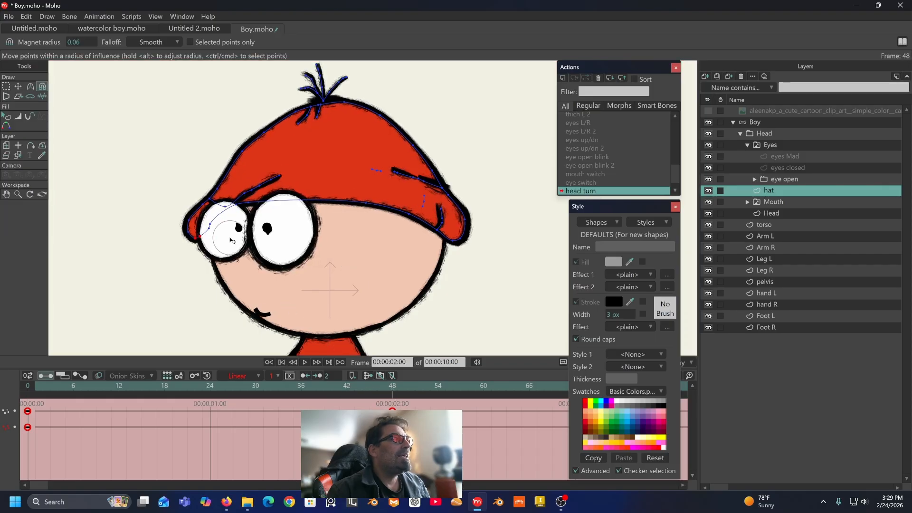
# Step: Tuck the ear flap's outer edge and lower points further behind the outer eye with the Magnet tool at frame 48
pyautogui.scroll(3, 232, 240)
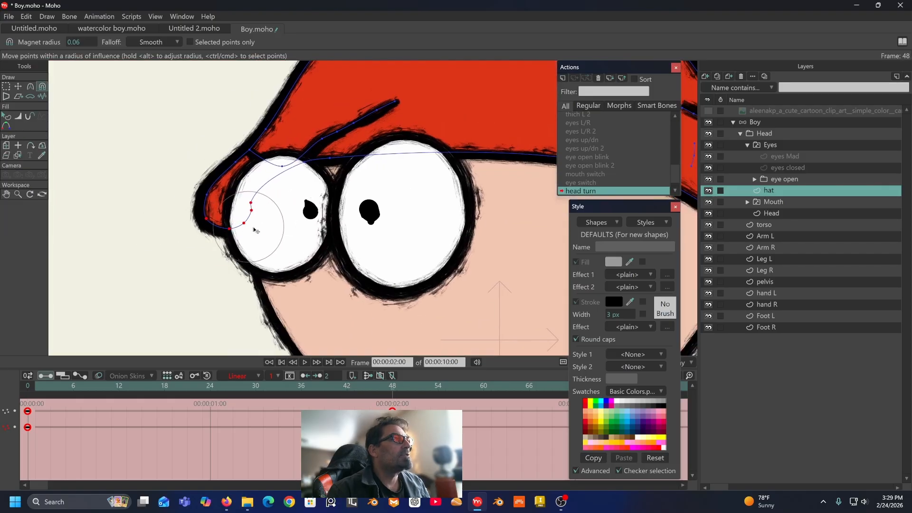
pyautogui.moveTo(254, 228); pyautogui.dragTo(257, 228)
pyautogui.moveTo(205, 209); pyautogui.dragTo(221, 185)
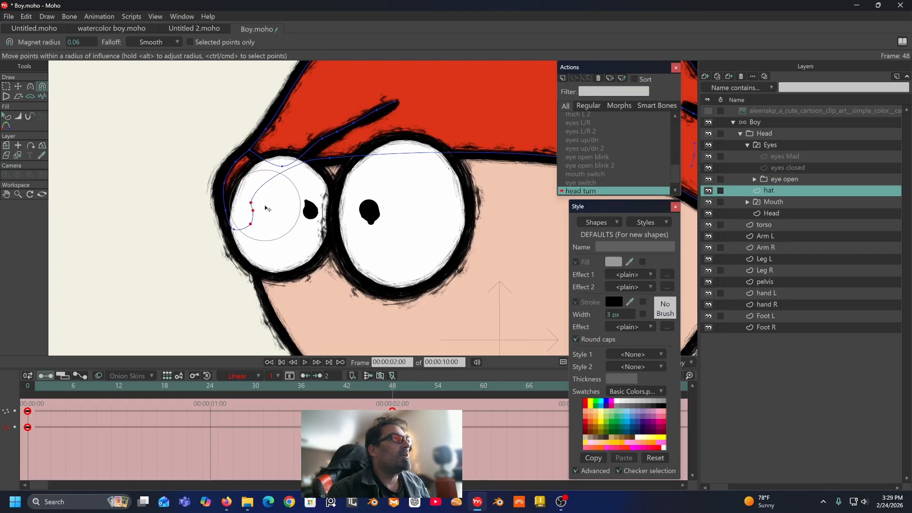
pyautogui.moveTo(266, 206); pyautogui.dragTo(282, 209)
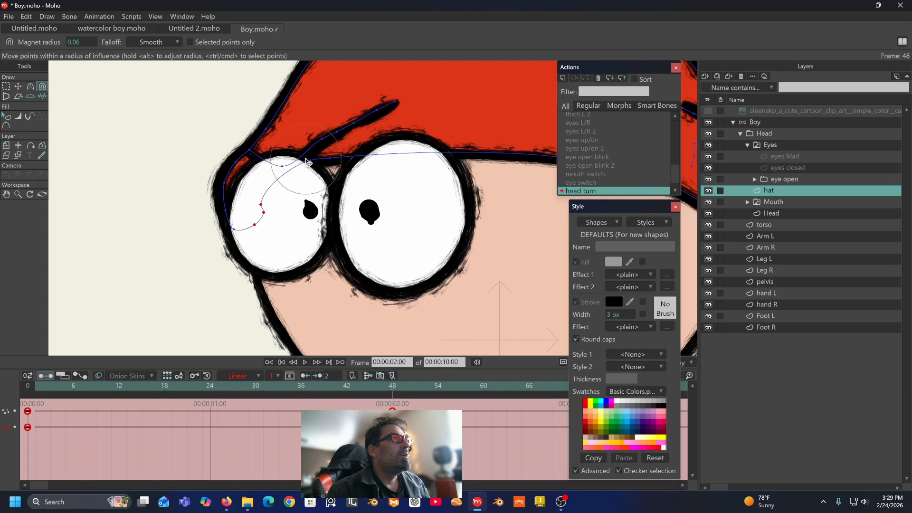
# Step: Raise the inner end of the hat's crease above the outer eye and place the neighbouring brim point behind that eye
pyautogui.moveTo(304, 159); pyautogui.dragTo(293, 134)
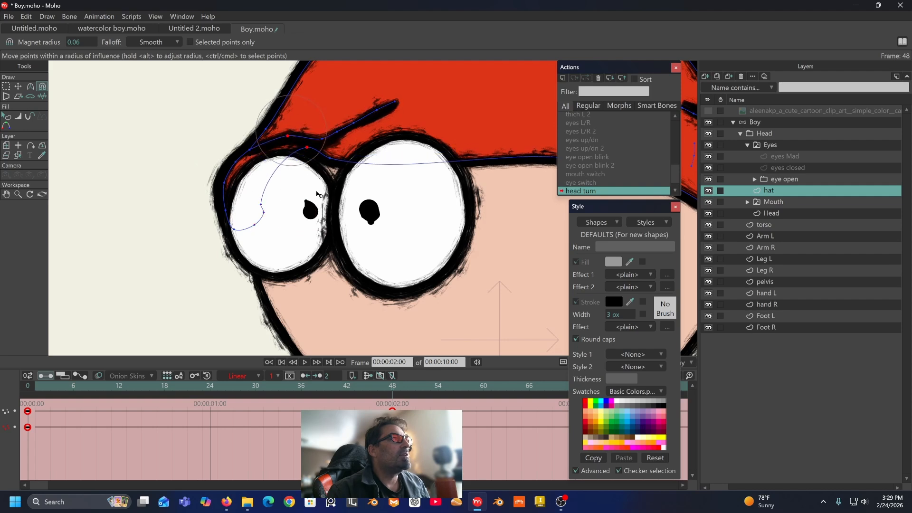
pyautogui.moveTo(309, 171)
pyautogui.mouseDown()
pyautogui.moveTo(306, 241)
pyautogui.moveTo(324, 168)
pyautogui.mouseUp()
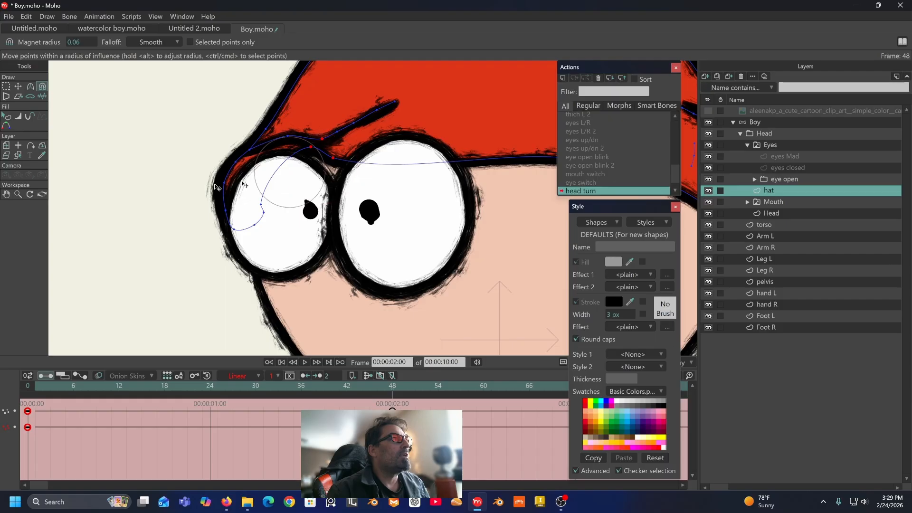
pyautogui.click(17, 87)
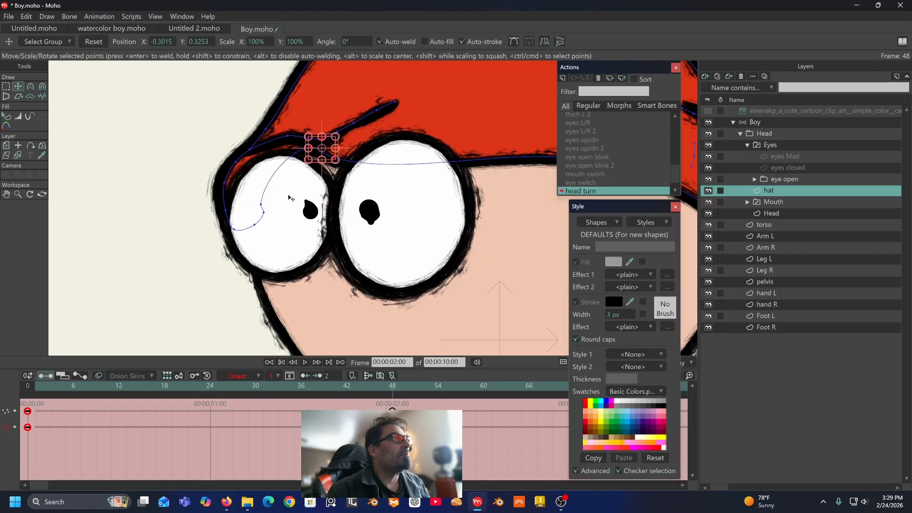
pyautogui.click(289, 195)
pyautogui.moveTo(311, 151); pyautogui.dragTo(295, 172)
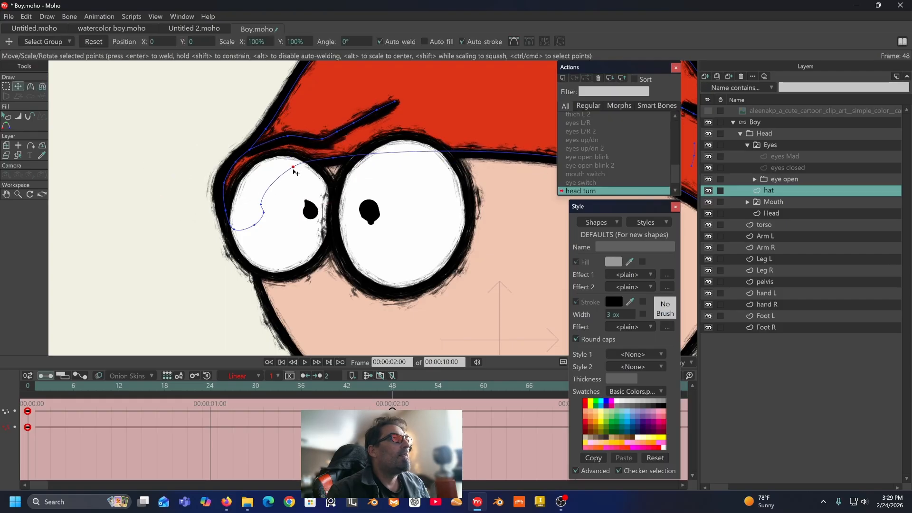
# Step: Shorten the crease above the outer eye by shifting its points toward the hat's edge, placing its end at about X -0.304, Y 0.372
pyautogui.moveTo(323, 140); pyautogui.dragTo(278, 133)
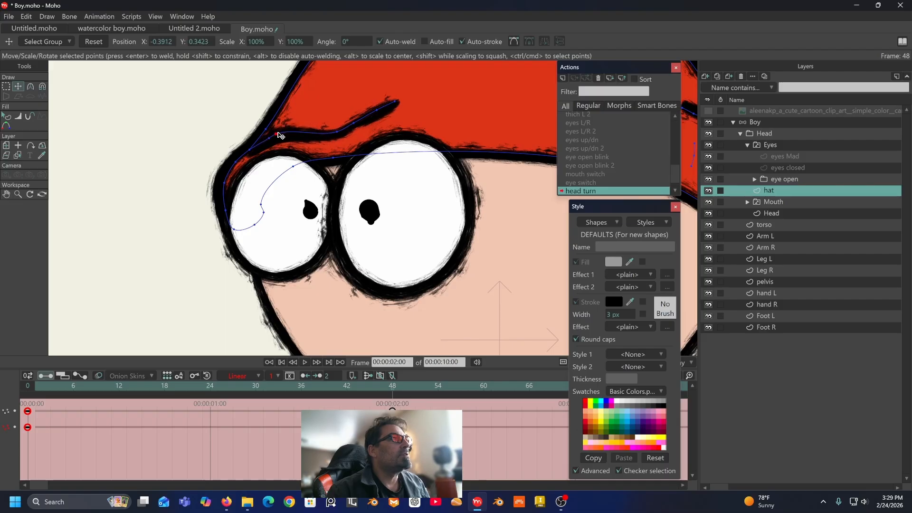
pyautogui.moveTo(336, 134); pyautogui.dragTo(297, 129)
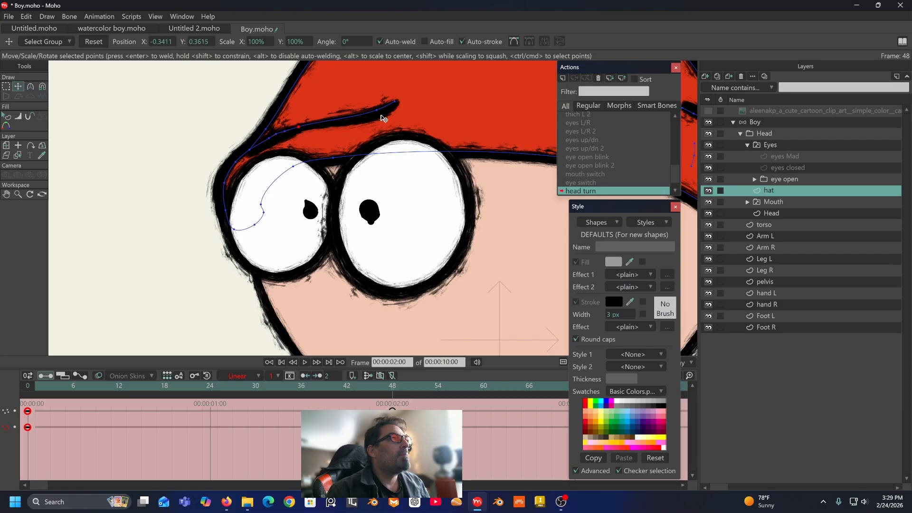
pyautogui.moveTo(379, 114); pyautogui.dragTo(315, 127)
pyautogui.moveTo(399, 104); pyautogui.dragTo(283, 131)
pyautogui.scroll(-3, 319, 127)
pyautogui.moveTo(393, 390)
pyautogui.mouseDown()
pyautogui.moveTo(92, 392)
pyautogui.moveTo(328, 379)
pyautogui.moveTo(57, 391)
pyautogui.moveTo(392, 405)
pyautogui.mouseUp()
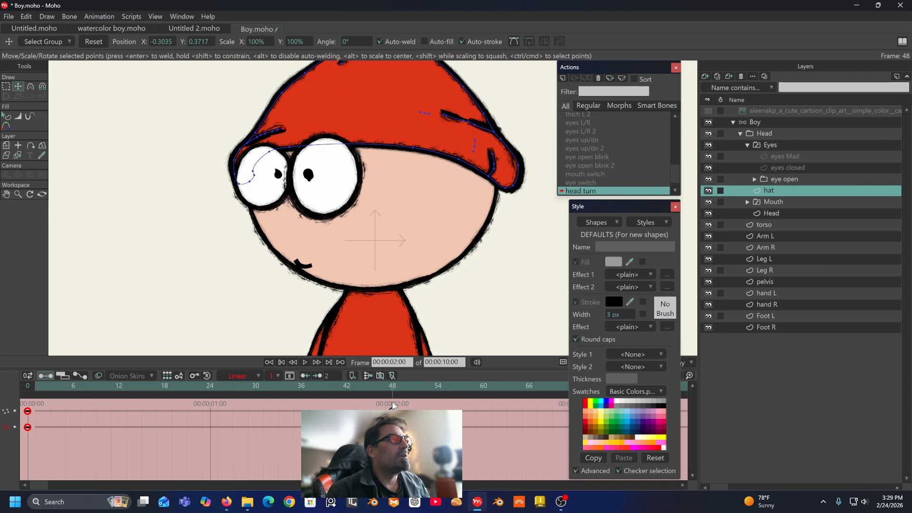
# Step: Smooth the flap's lower curve hidden behind the outer eye and move the adjoining brim point to about X -0.350, Y 0.303
pyautogui.scroll(4, 242, 187)
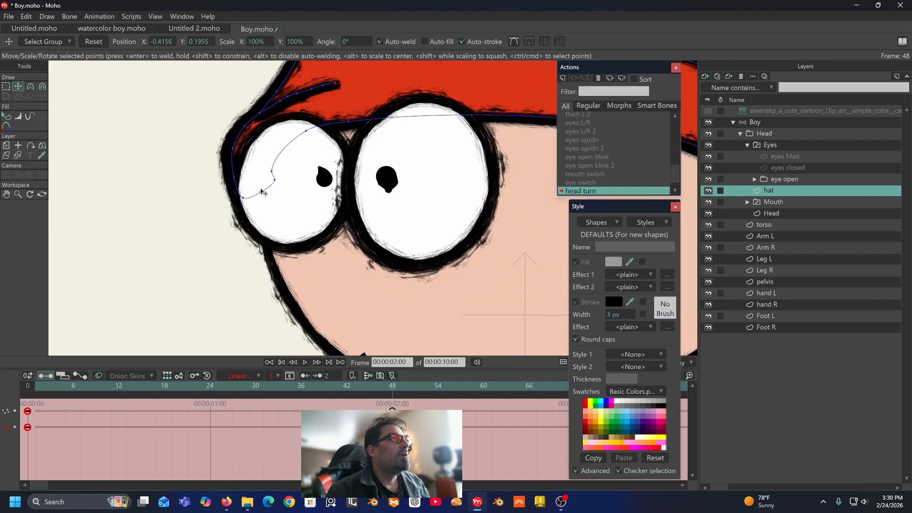
pyautogui.moveTo(262, 191); pyautogui.dragTo(306, 128)
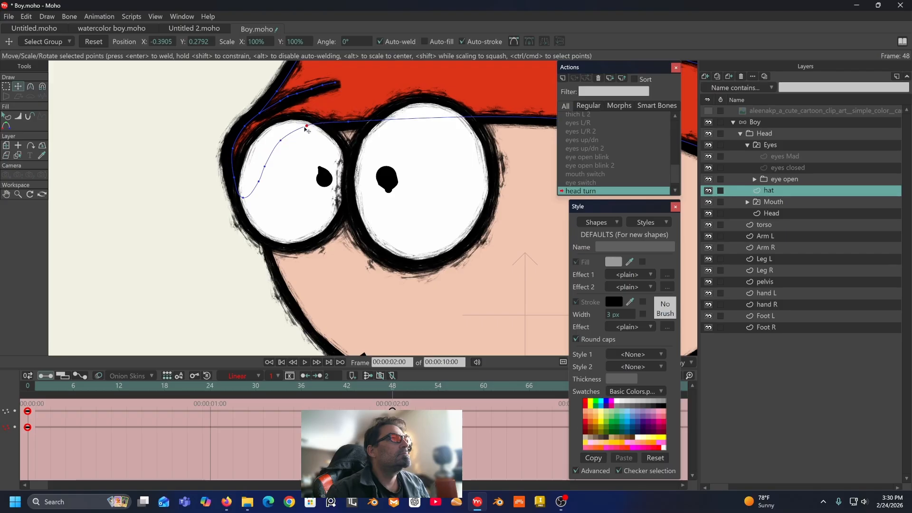
pyautogui.moveTo(392, 390)
pyautogui.mouseDown()
pyautogui.moveTo(130, 397)
pyautogui.moveTo(171, 376)
pyautogui.moveTo(266, 363)
pyautogui.moveTo(78, 372)
pyautogui.moveTo(329, 361)
pyautogui.moveTo(395, 391)
pyautogui.mouseUp()
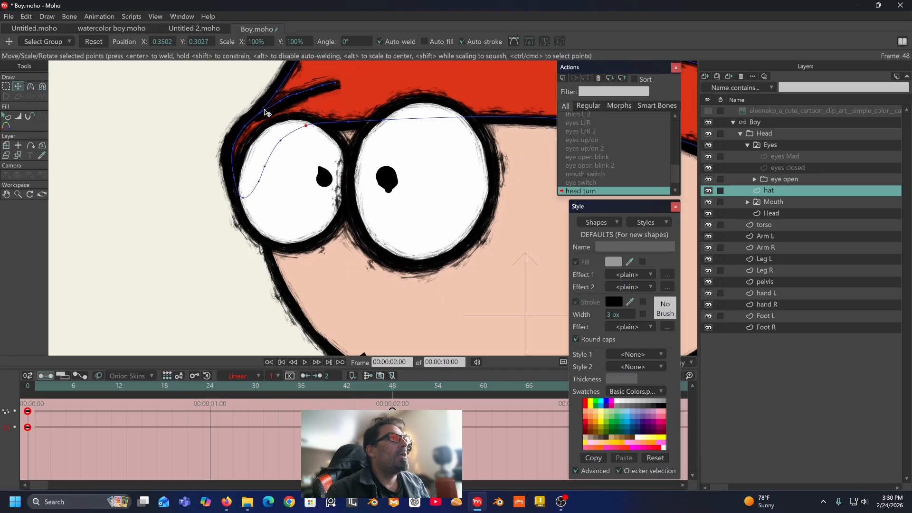
# Step: Move the brim point beside the outer crease to about X -0.394, Y 0.346 and set the hat's frame 48 keyframes to linear
pyautogui.moveTo(257, 113)
pyautogui.mouseDown()
pyautogui.moveTo(259, 100)
pyautogui.moveTo(278, 107)
pyautogui.mouseUp()
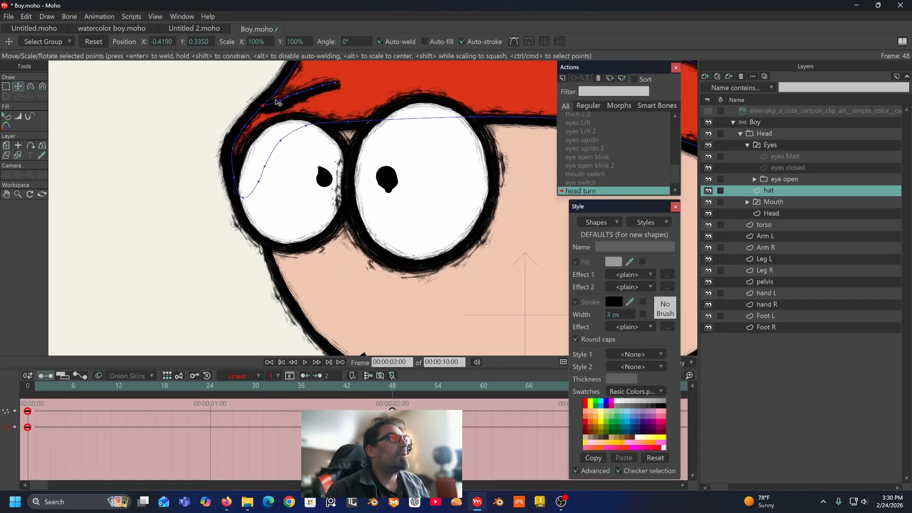
pyautogui.scroll(-5, 276, 101)
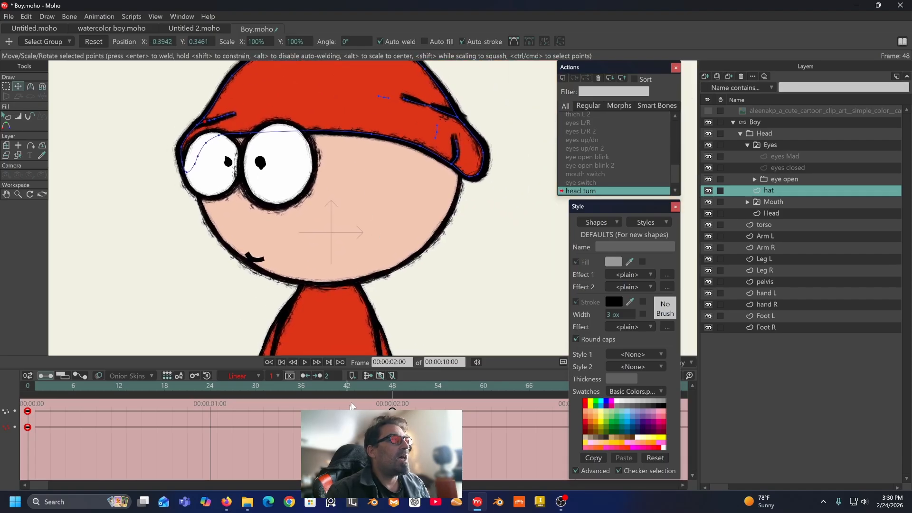
pyautogui.moveTo(413, 406); pyautogui.dragTo(15, 451)
pyautogui.click(242, 378)
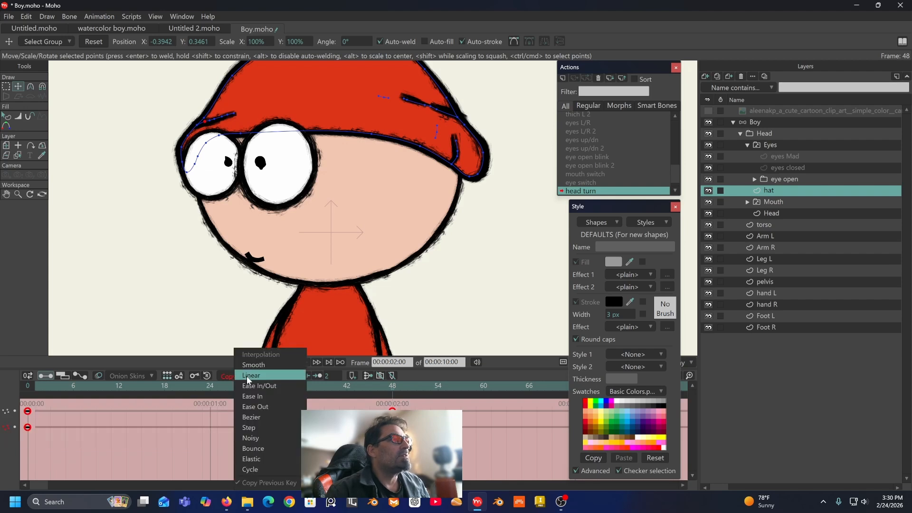
pyautogui.click(247, 378)
pyautogui.moveTo(393, 389)
pyautogui.mouseDown()
pyautogui.moveTo(90, 395)
pyautogui.moveTo(392, 394)
pyautogui.mouseUp()
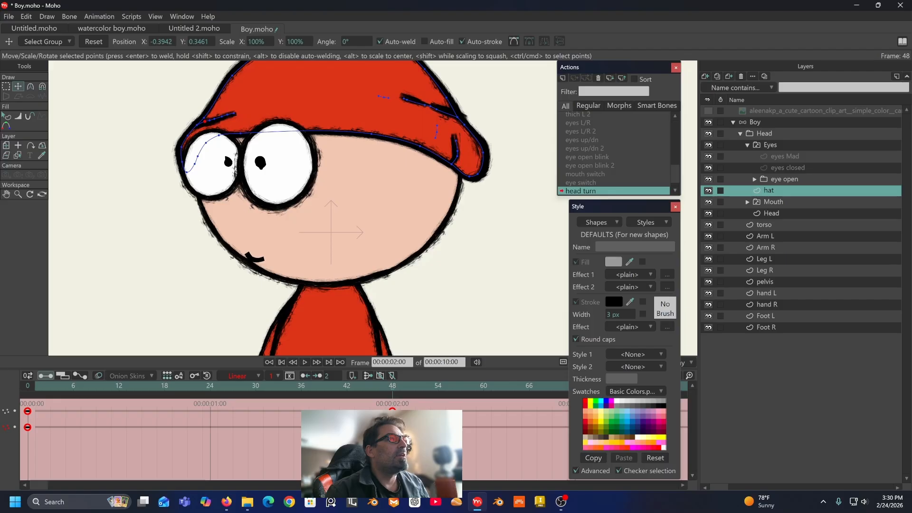
# Step: Shift the inner end and middle of the hat's near-side crease toward the eyes with the Magnet tool at radius 0.06
pyautogui.click(382, 98)
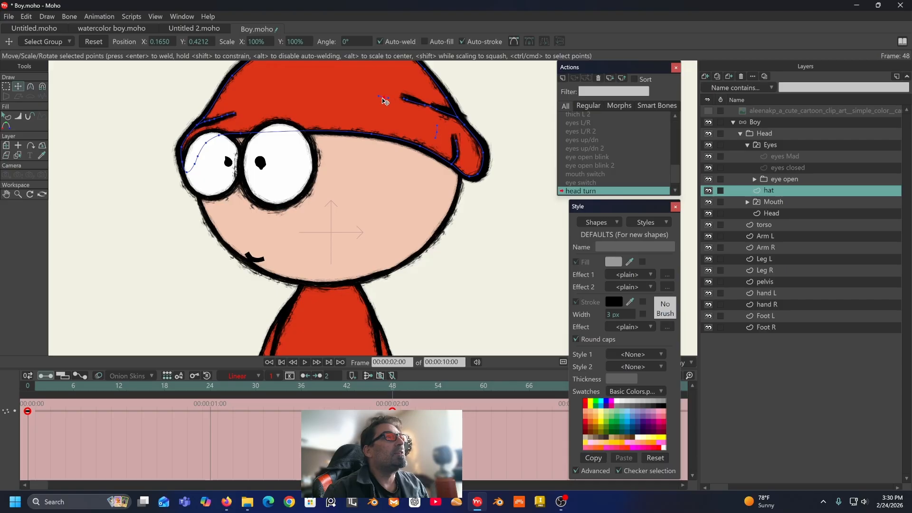
pyautogui.click(5, 88)
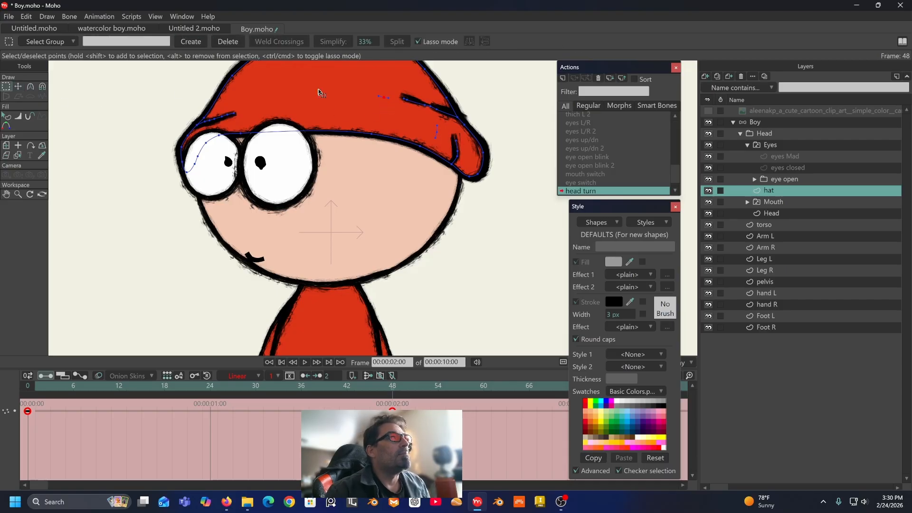
pyautogui.click(43, 87)
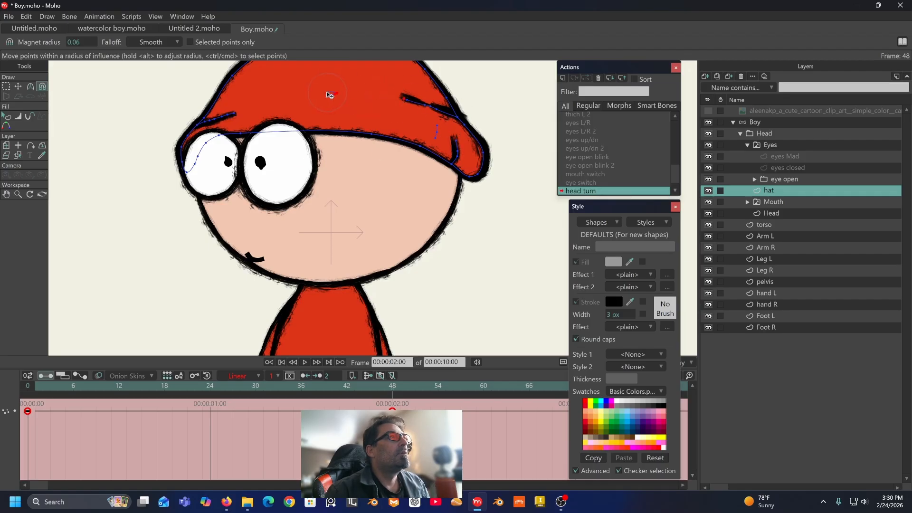
pyautogui.moveTo(394, 103); pyautogui.dragTo(336, 97)
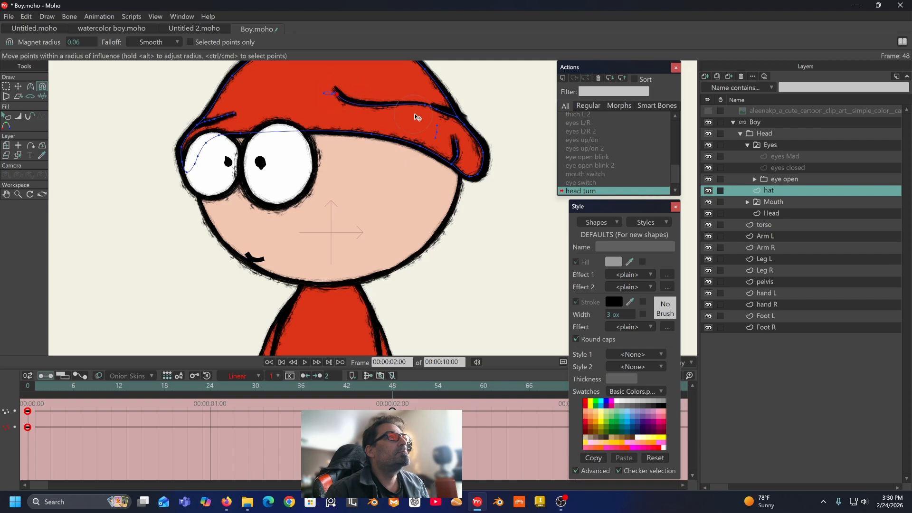
pyautogui.moveTo(435, 110); pyautogui.dragTo(381, 104)
# Step: Straighten the kinks in the near-side crease by moving its points, placing the inner end point at about X 0.018, Y 0.420
pyautogui.scroll(4, 385, 100)
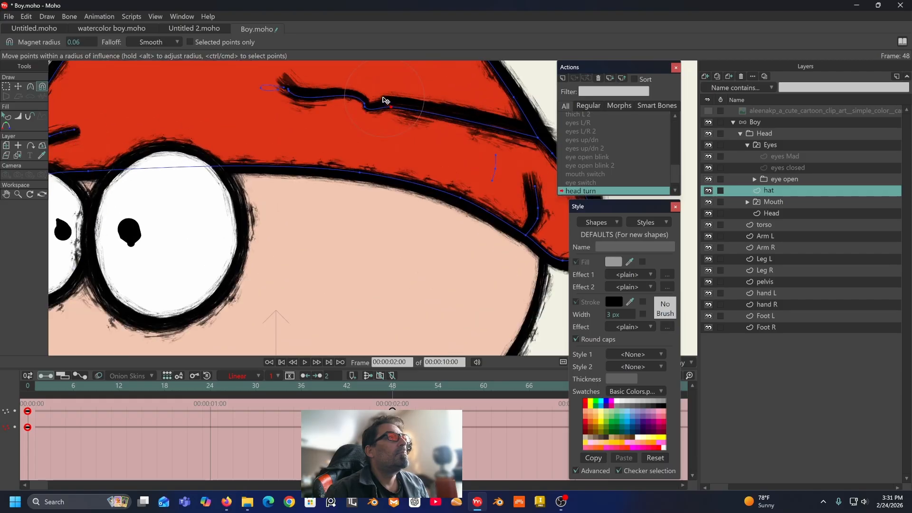
pyautogui.click(29, 87)
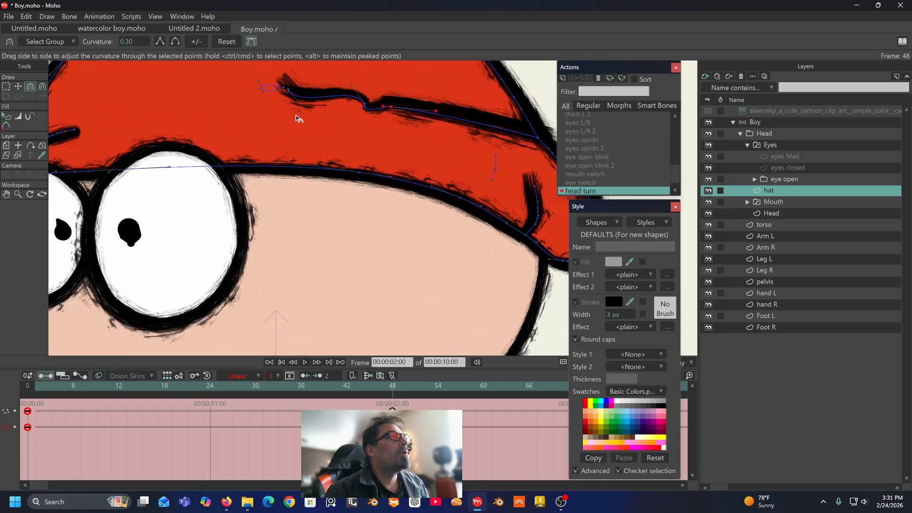
pyautogui.press('t')
pyautogui.scroll(3, 373, 112)
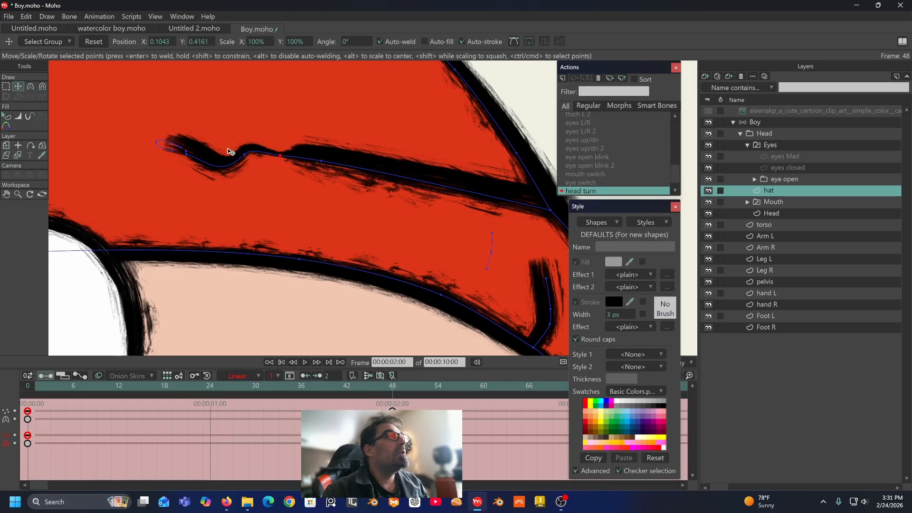
pyautogui.click(243, 155)
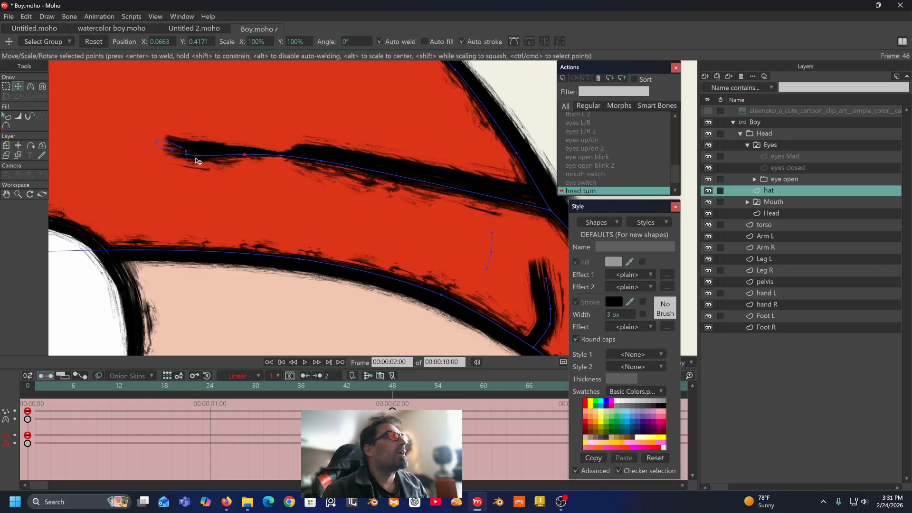
pyautogui.hotkey('ctrl', 'm')
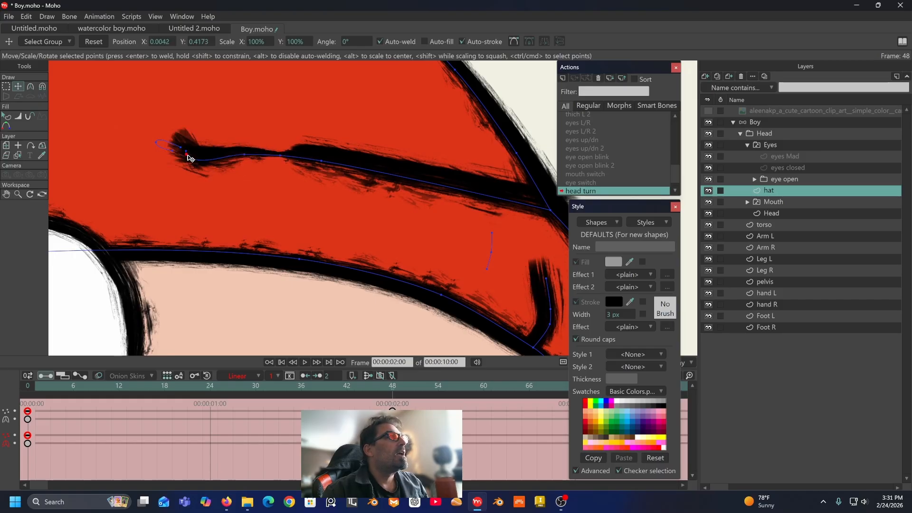
pyautogui.moveTo(190, 159); pyautogui.dragTo(202, 156)
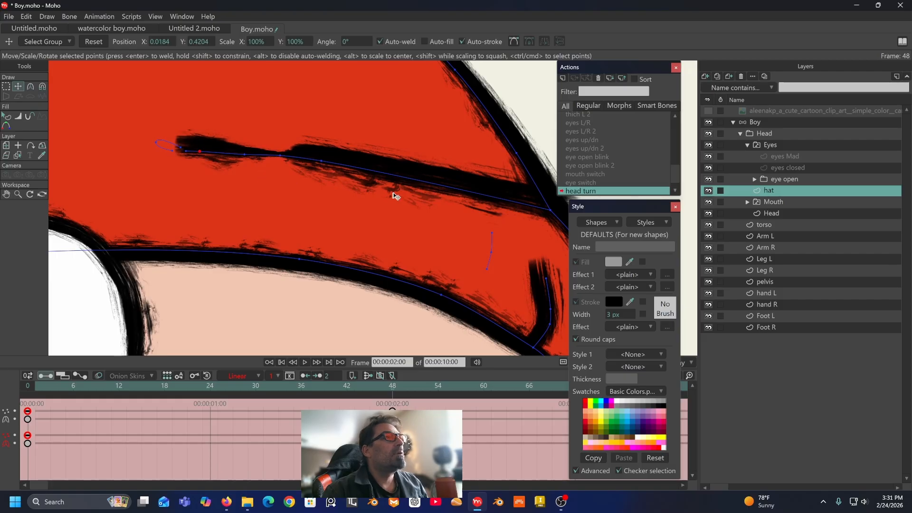
# Step: Set the hat's reshaped crease keyframes at frame 48 to linear interpolation and check the turn around that frame
pyautogui.scroll(-5, 397, 193)
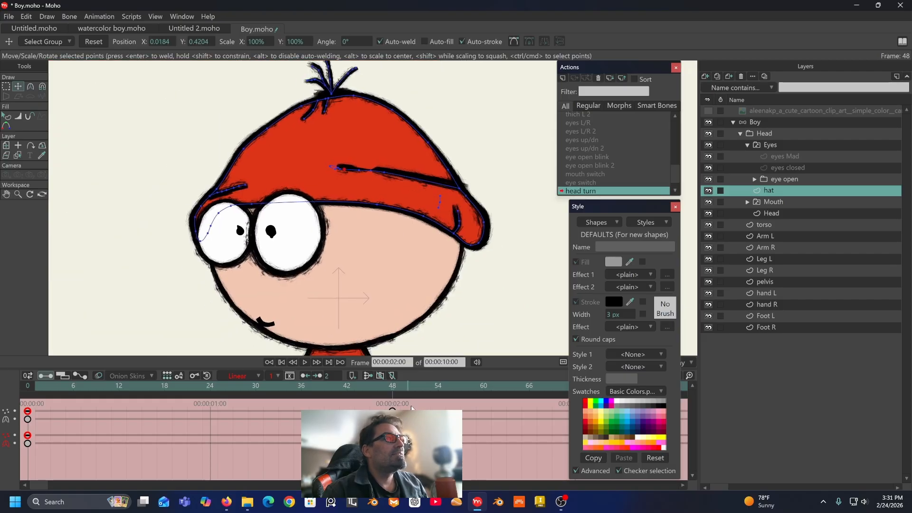
pyautogui.click(309, 375)
pyautogui.click(254, 376)
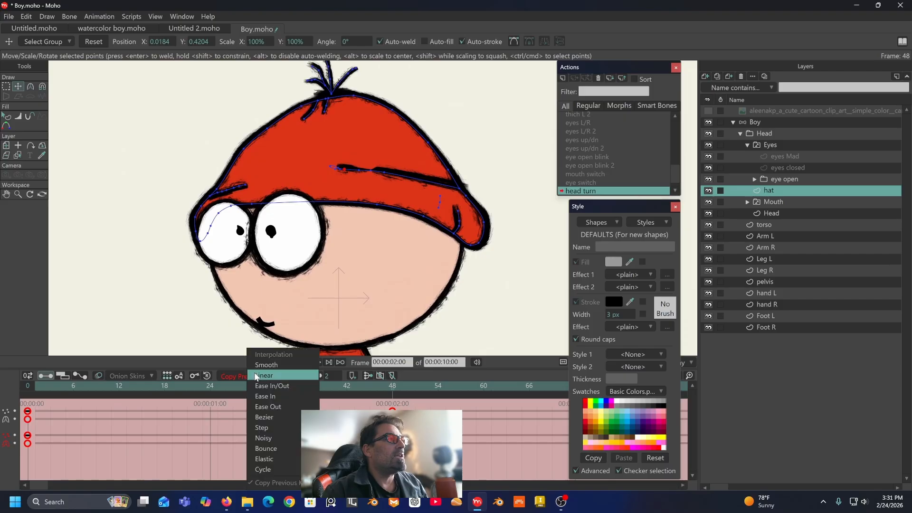
pyautogui.click(264, 375)
pyautogui.moveTo(396, 389)
pyautogui.mouseDown()
pyautogui.moveTo(210, 389)
pyautogui.moveTo(400, 389)
pyautogui.mouseUp()
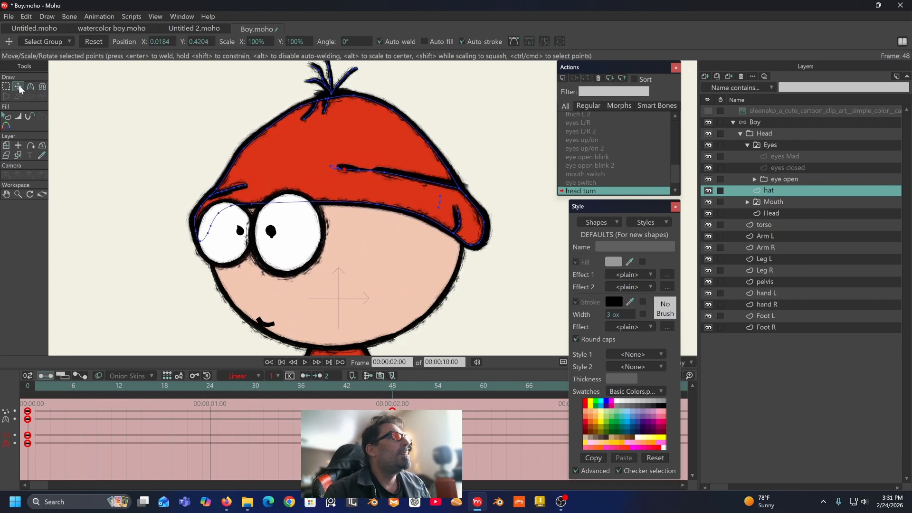
# Step: Lower the brim over the forehead and pull the near ear flap and crease end downward with the Magnet tool at radius 0.17
pyautogui.moveTo(379, 207)
pyautogui.mouseDown()
pyautogui.moveTo(348, 206)
pyautogui.moveTo(372, 208)
pyautogui.mouseUp()
pyautogui.moveTo(427, 219); pyautogui.dragTo(371, 228)
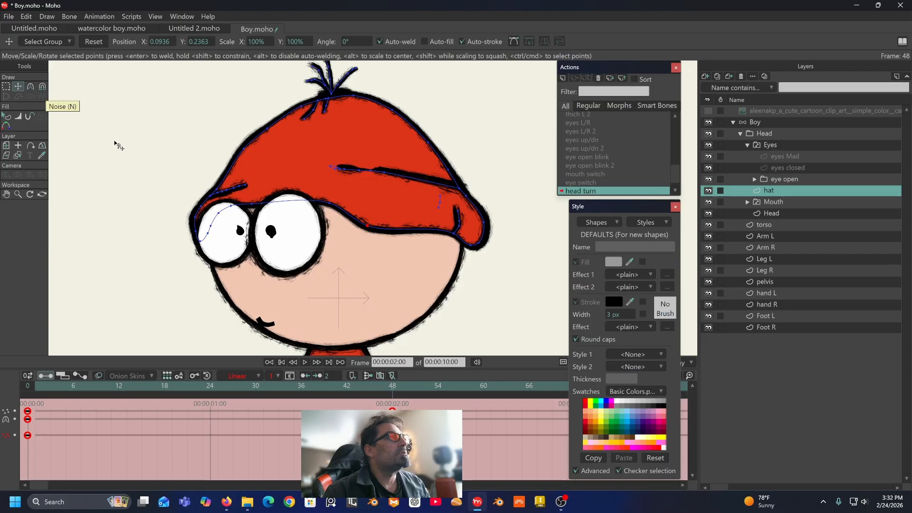
pyautogui.click(47, 91)
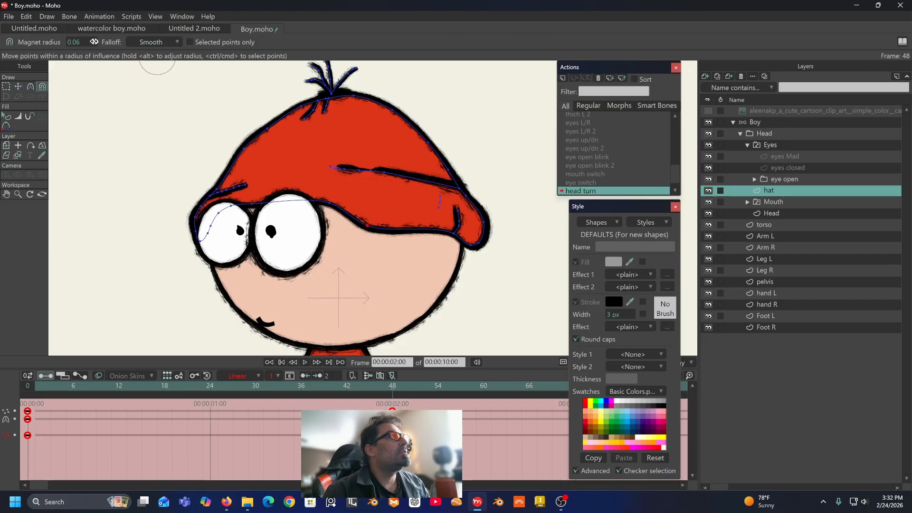
pyautogui.moveTo(97, 39); pyautogui.dragTo(135, 39)
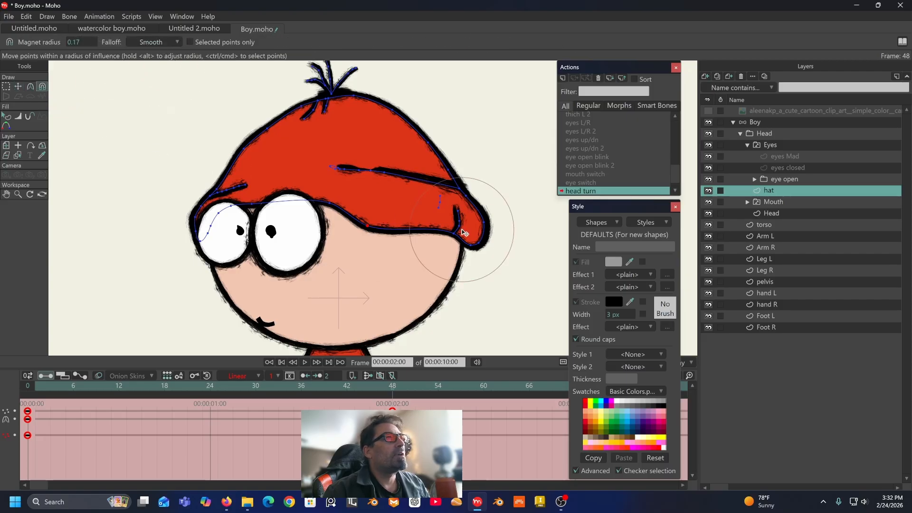
pyautogui.moveTo(459, 230); pyautogui.dragTo(481, 250)
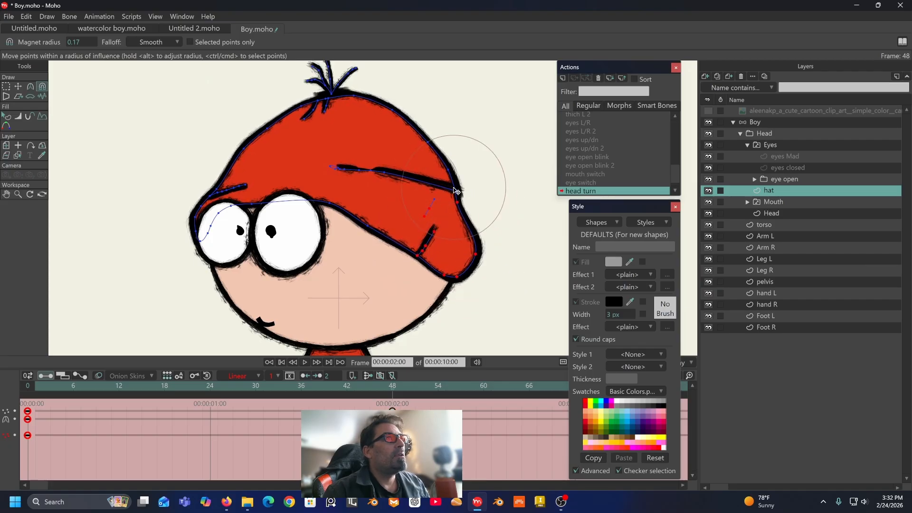
pyautogui.moveTo(454, 191); pyautogui.dragTo(459, 228)
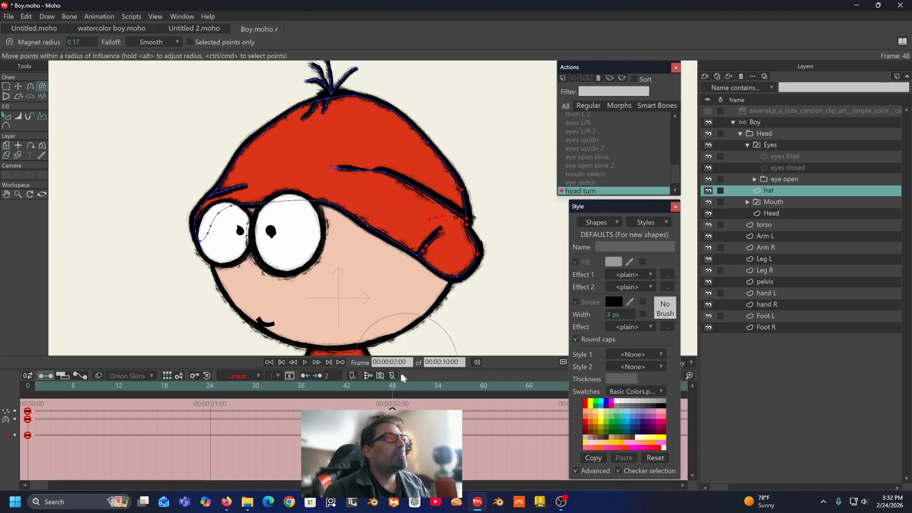
# Step: Pull the near ear flap's outer edge inward and shift the crease's inner end closer to the eyes
pyautogui.moveTo(392, 383); pyautogui.dragTo(394, 404)
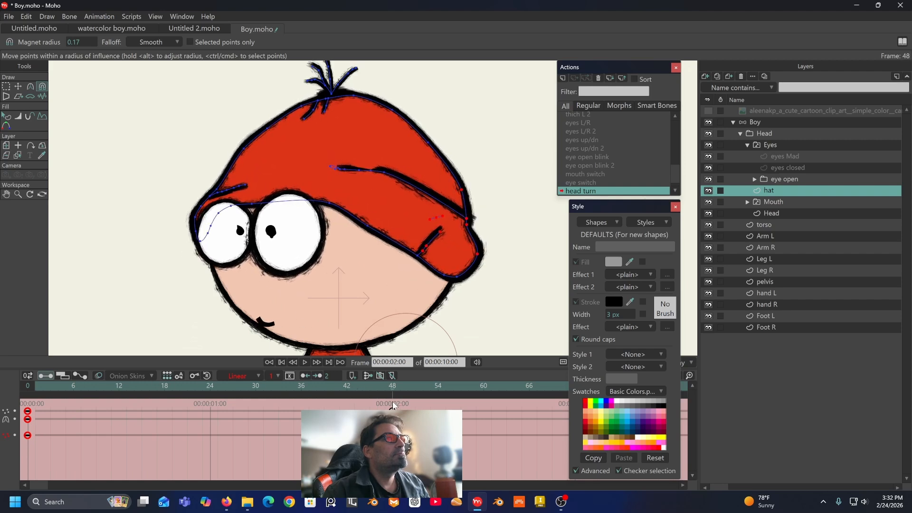
pyautogui.moveTo(490, 222); pyautogui.dragTo(477, 230)
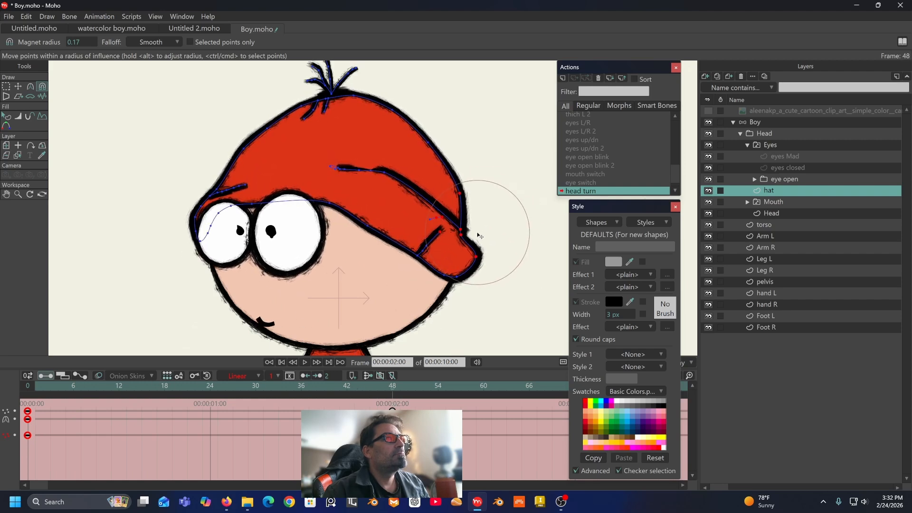
pyautogui.moveTo(503, 259); pyautogui.dragTo(485, 261)
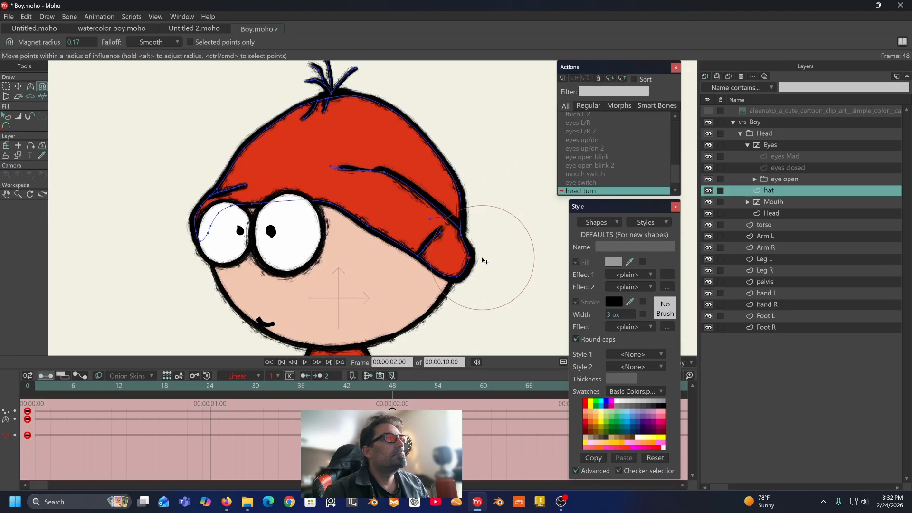
pyautogui.moveTo(386, 175); pyautogui.dragTo(337, 167)
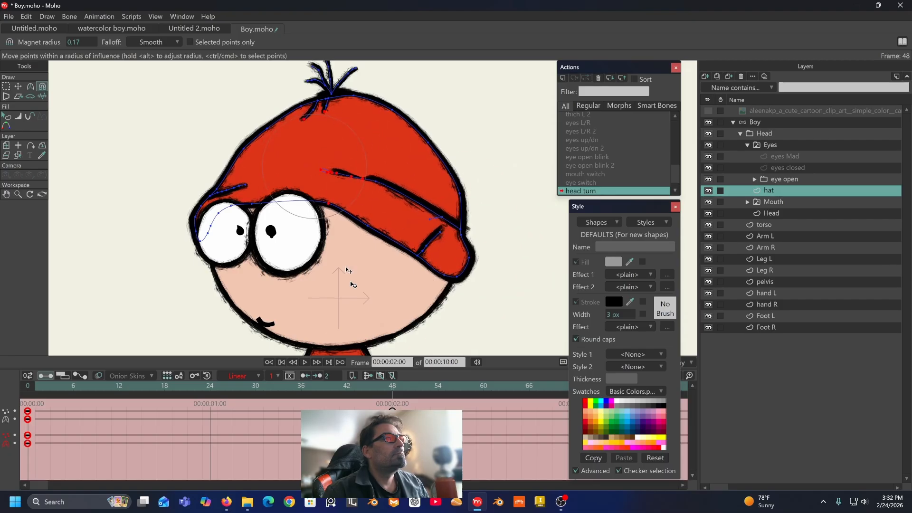
# Step: Set the hat's keyframes for the lowered brim and ear flap to linear interpolation
pyautogui.click(362, 386)
pyautogui.moveTo(317, 387); pyautogui.dragTo(6, 464)
pyautogui.click(238, 375)
pyautogui.click(247, 375)
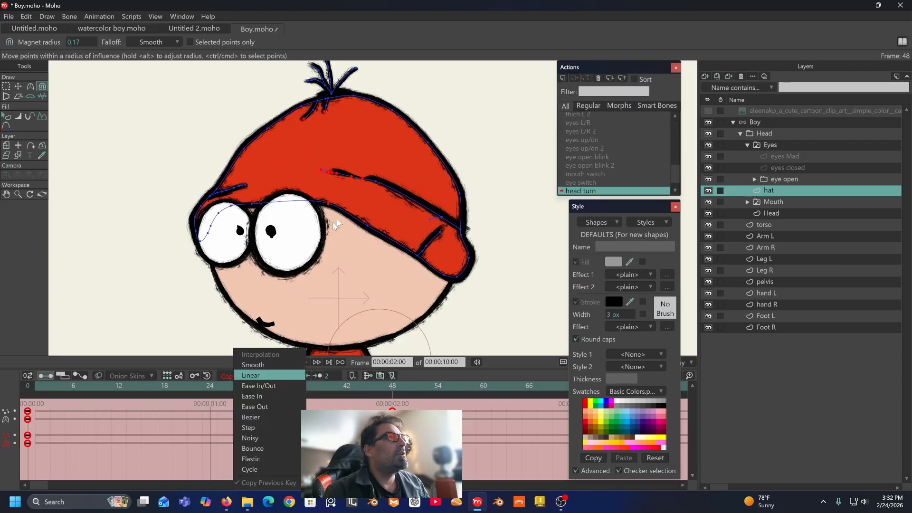
# Step: Shift the hat's tassel toward the face and bend its rear strand outward with the Magnet tool at radius 0.17
pyautogui.scroll(3, 323, 185)
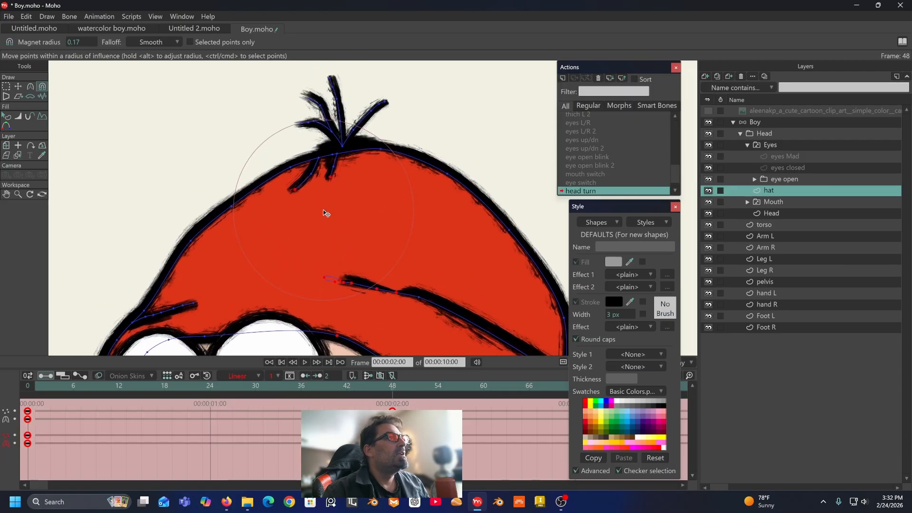
pyautogui.moveTo(315, 192); pyautogui.dragTo(303, 192)
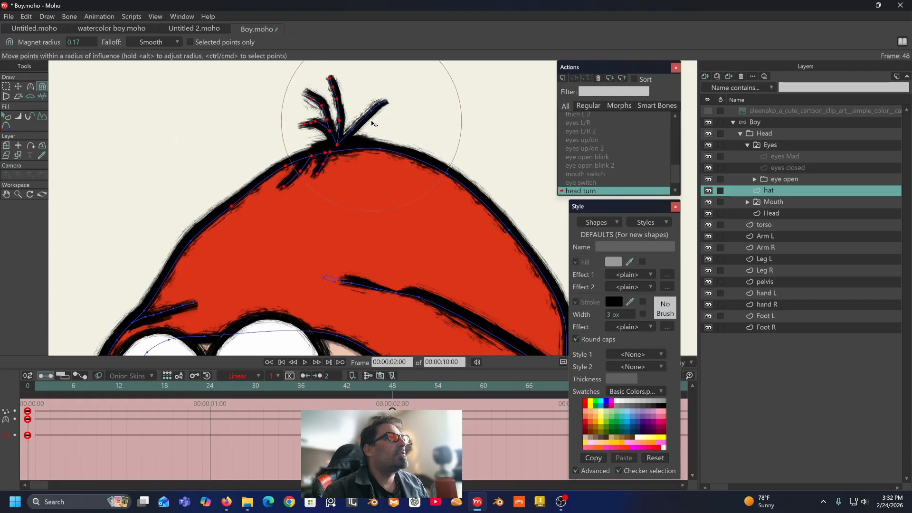
pyautogui.moveTo(392, 102); pyautogui.dragTo(415, 115)
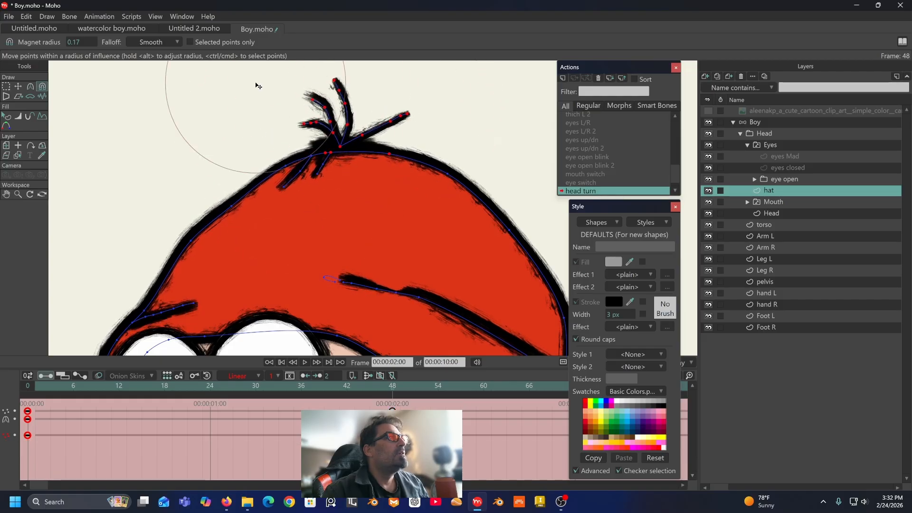
# Step: Swing the tassel's upper strands toward the back of the head and tuck the lower ones into the hat's outline at Magnet radius 0.04
pyautogui.moveTo(76, 42); pyautogui.dragTo(41, 45)
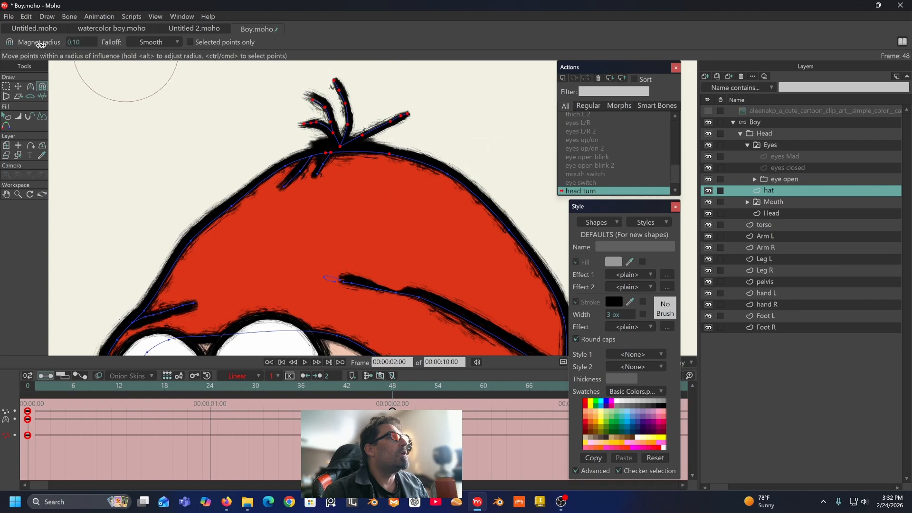
pyautogui.moveTo(341, 94); pyautogui.dragTo(373, 82)
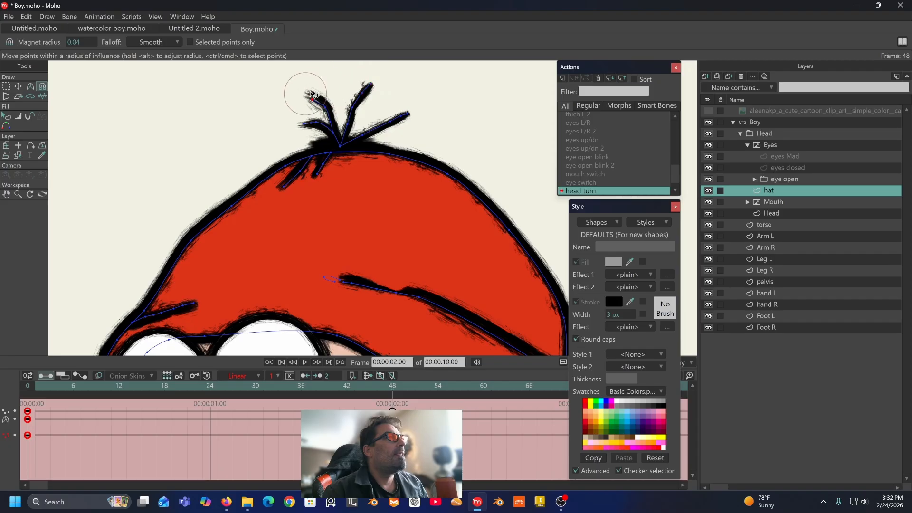
pyautogui.moveTo(313, 93); pyautogui.dragTo(335, 90)
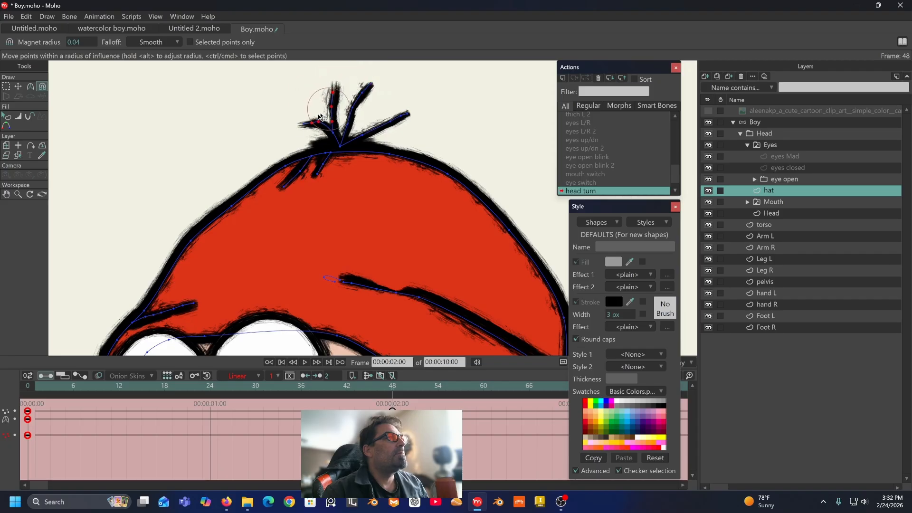
pyautogui.moveTo(300, 127); pyautogui.dragTo(326, 125)
pyautogui.moveTo(323, 173); pyautogui.dragTo(319, 176)
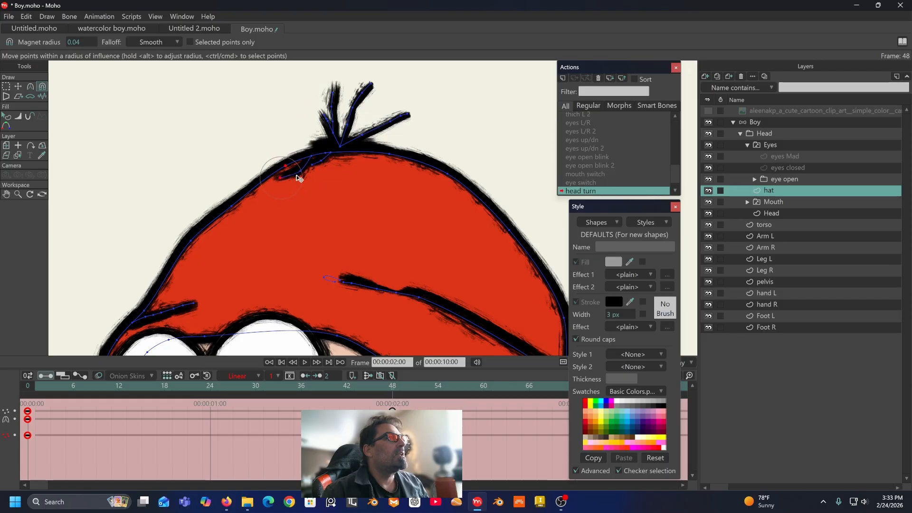
pyautogui.moveTo(299, 178); pyautogui.dragTo(302, 173)
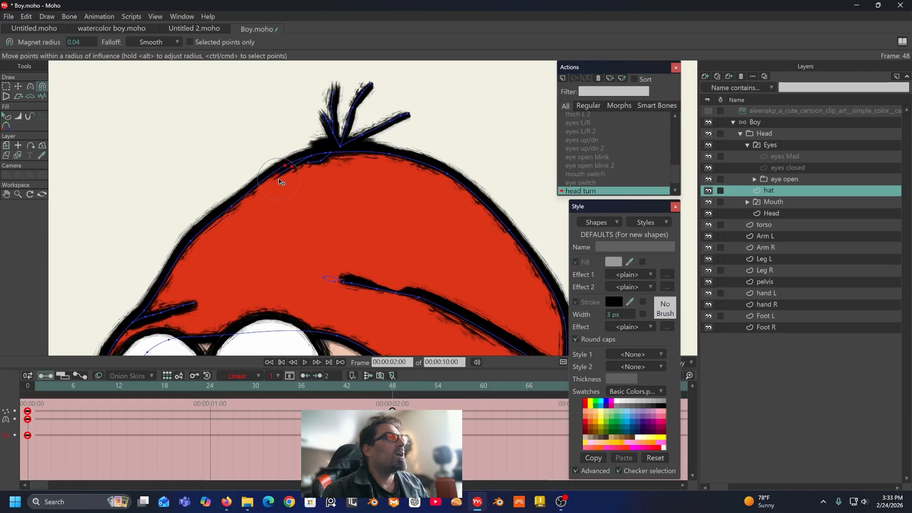
# Step: Round out the hat's back edge and lower the near ear flap's tip slightly with the Magnet tool at radius 0.04
pyautogui.scroll(-3, 325, 177)
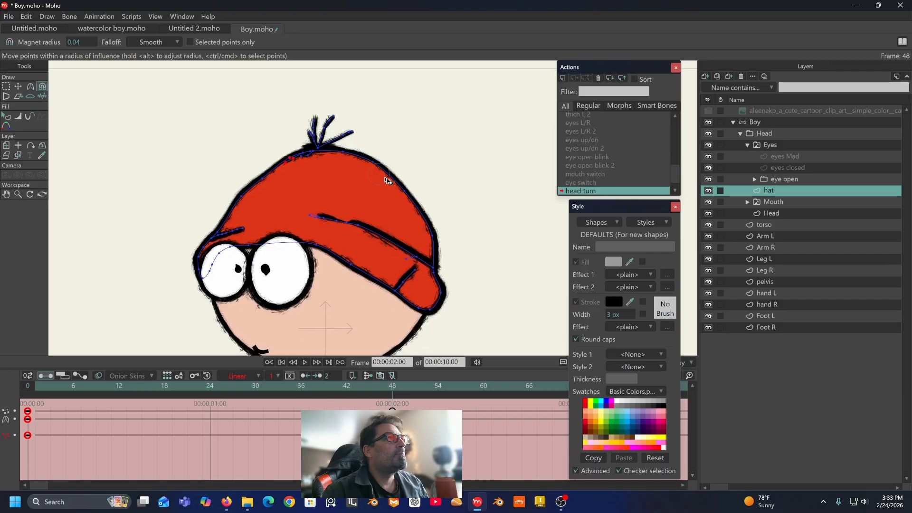
pyautogui.moveTo(407, 197); pyautogui.dragTo(413, 196)
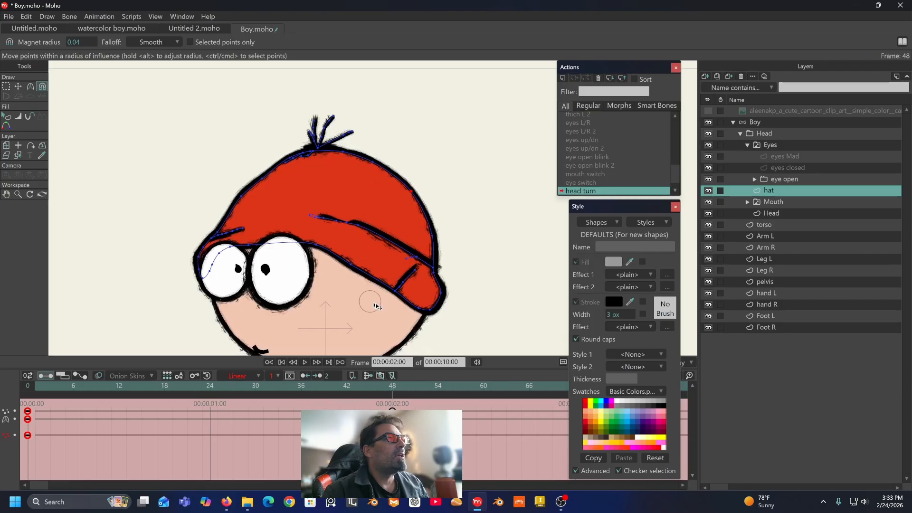
pyautogui.moveTo(429, 306); pyautogui.dragTo(427, 314)
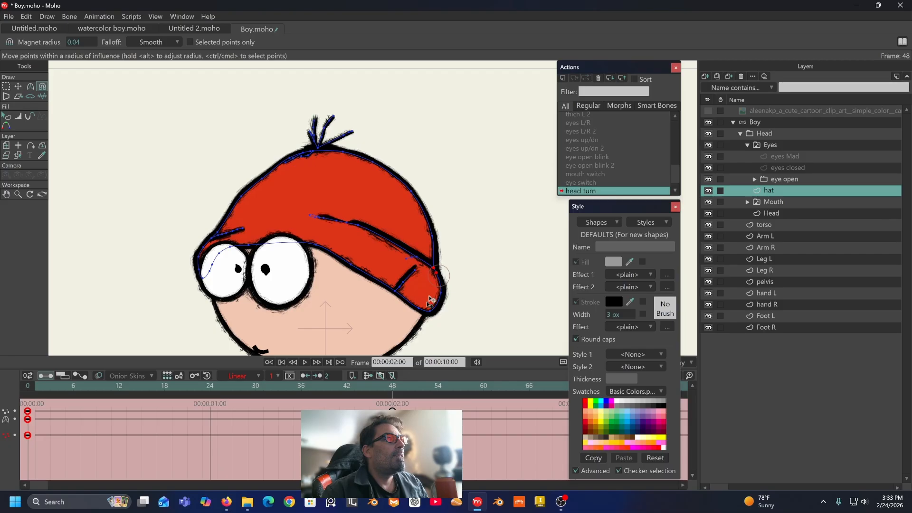
# Step: Set the hat's keyframes to linear interpolation and check the turn between frames 0 and 48
pyautogui.moveTo(406, 402); pyautogui.dragTo(19, 468)
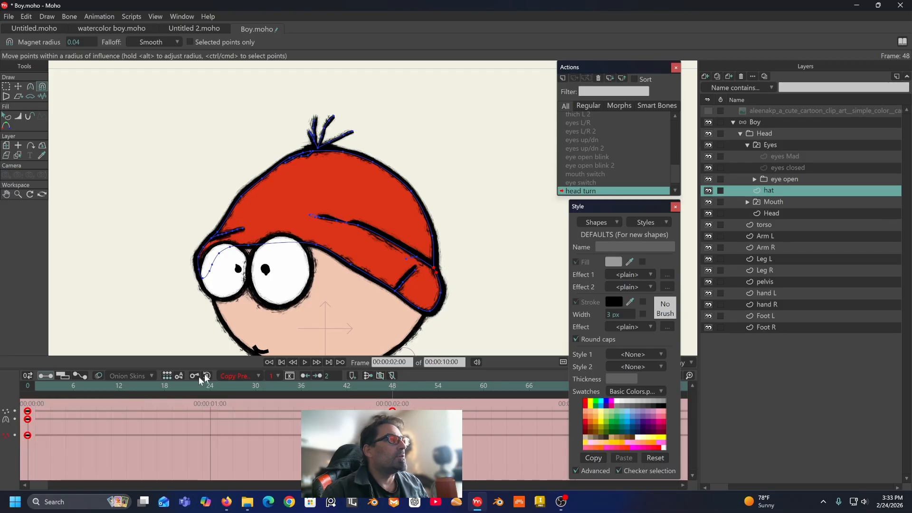
pyautogui.click(255, 376)
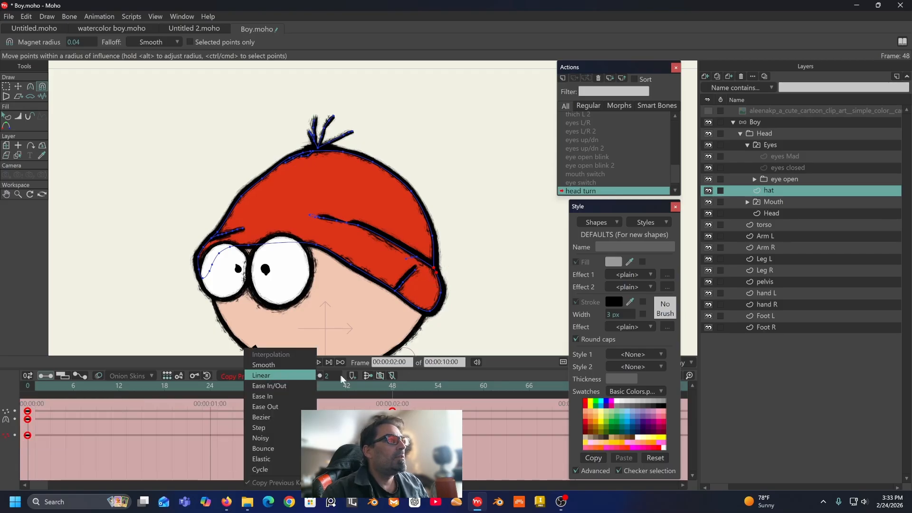
pyautogui.click(280, 376)
pyautogui.moveTo(394, 389); pyautogui.dragTo(3, 392)
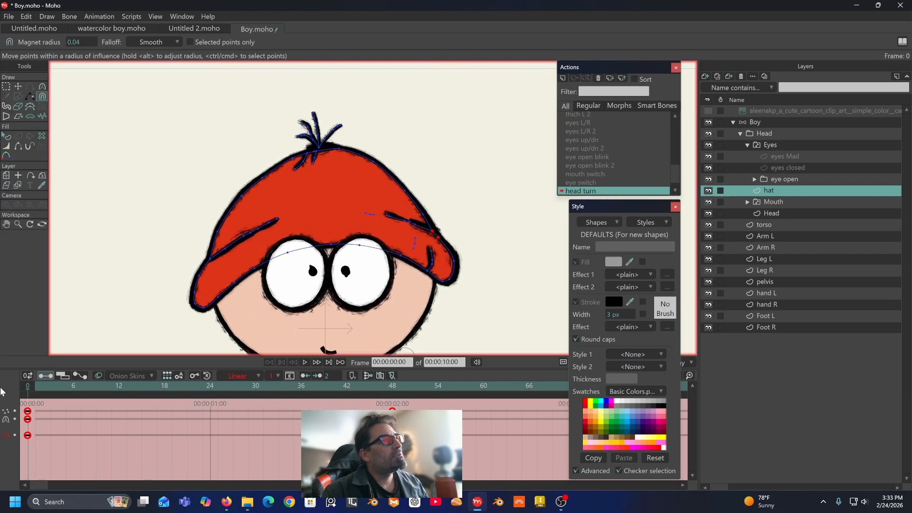
pyautogui.moveTo(255, 397); pyautogui.dragTo(398, 407)
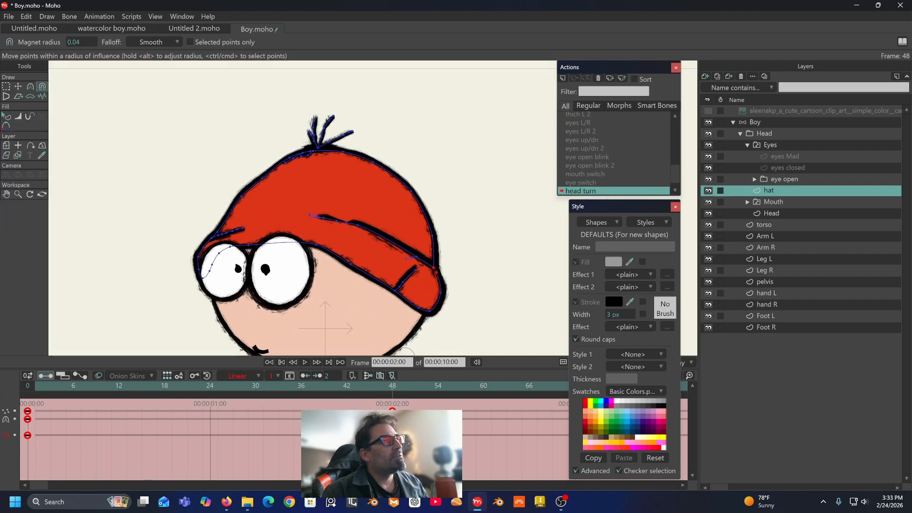
# Step: Shift the near ear flap's short crease toward the face and arch the crease above the far eye
pyautogui.moveTo(400, 294); pyautogui.dragTo(372, 274)
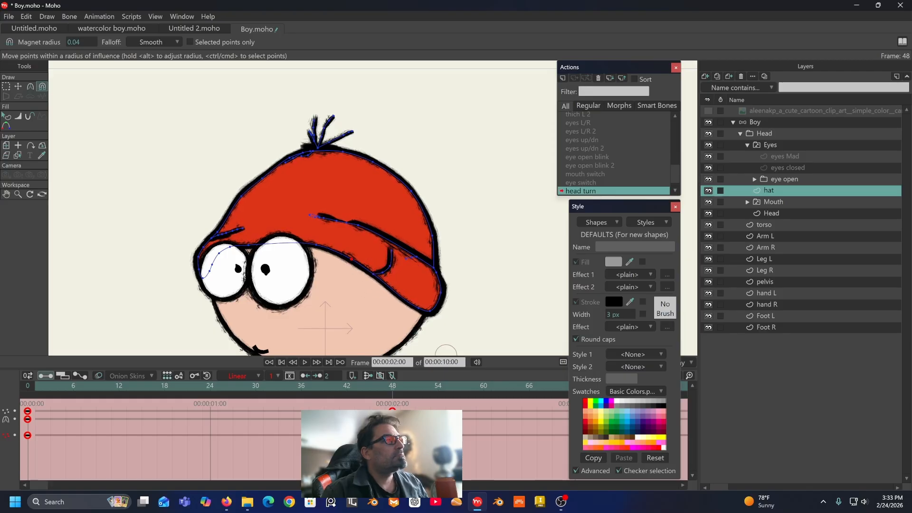
pyautogui.scroll(3, 232, 234)
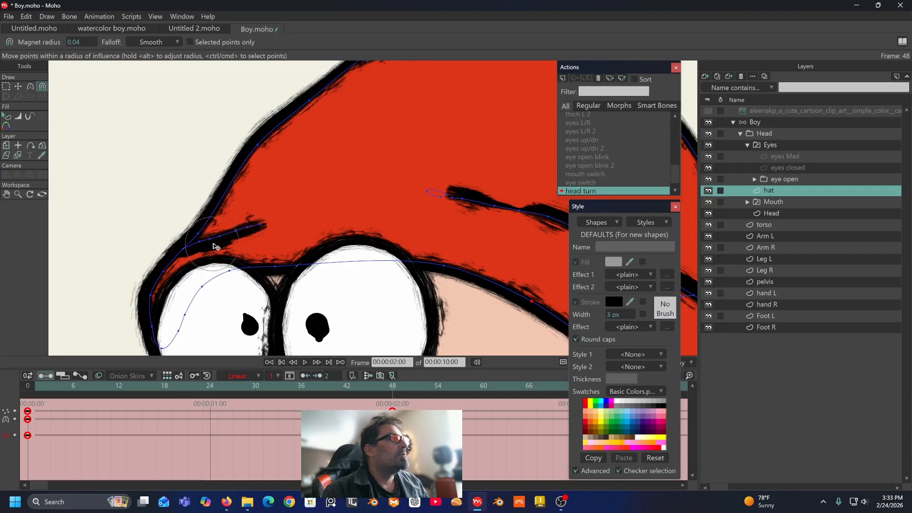
pyautogui.moveTo(215, 247); pyautogui.dragTo(269, 237)
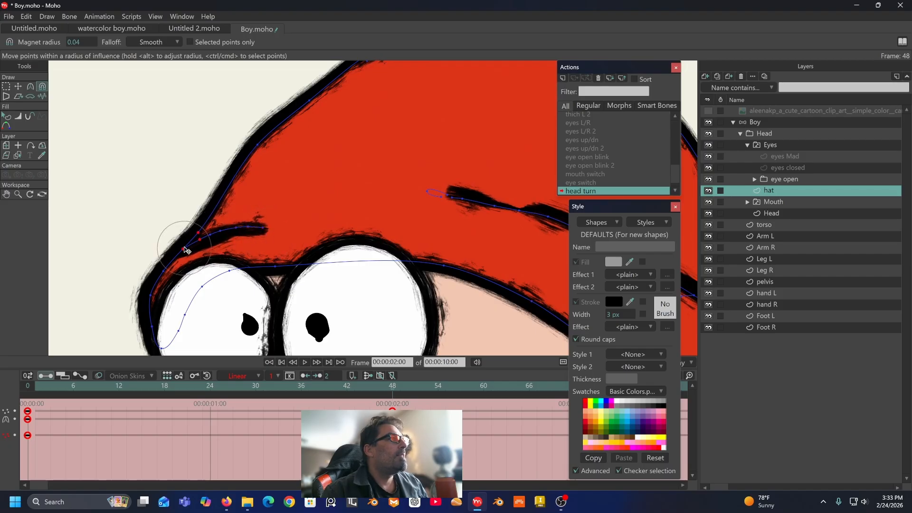
pyautogui.moveTo(185, 249); pyautogui.dragTo(188, 246)
# Step: Shorten the crease above the far eye at frame 48 so it tucks against the hat's front edge, and preview the turn
pyautogui.scroll(-3, 187, 246)
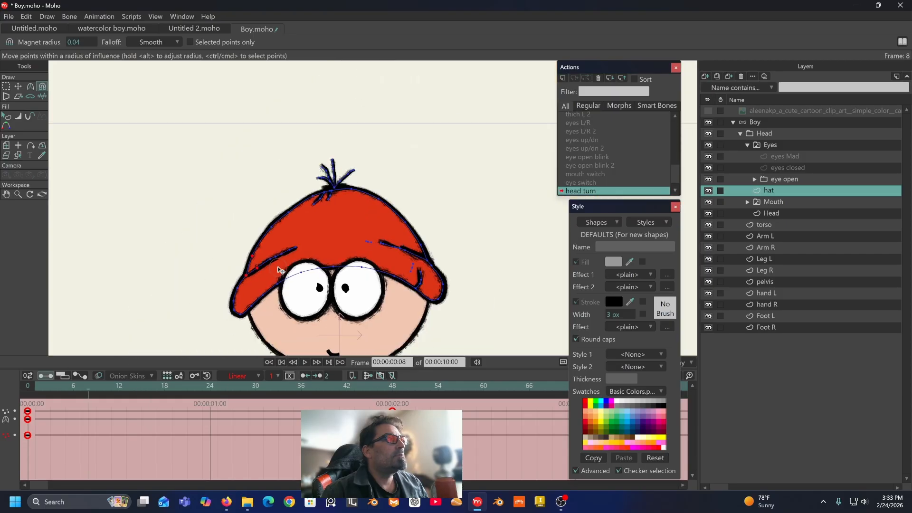
pyautogui.moveTo(278, 267); pyautogui.dragTo(249, 215)
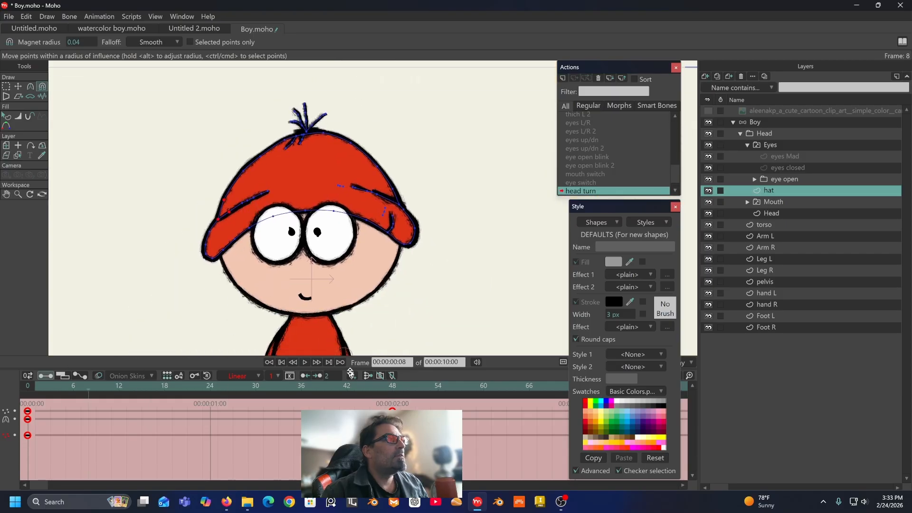
pyautogui.moveTo(391, 387)
pyautogui.mouseDown()
pyautogui.moveTo(86, 389)
pyautogui.moveTo(345, 398)
pyautogui.moveTo(4, 393)
pyautogui.moveTo(372, 403)
pyautogui.moveTo(377, 412)
pyautogui.moveTo(393, 394)
pyautogui.mouseUp()
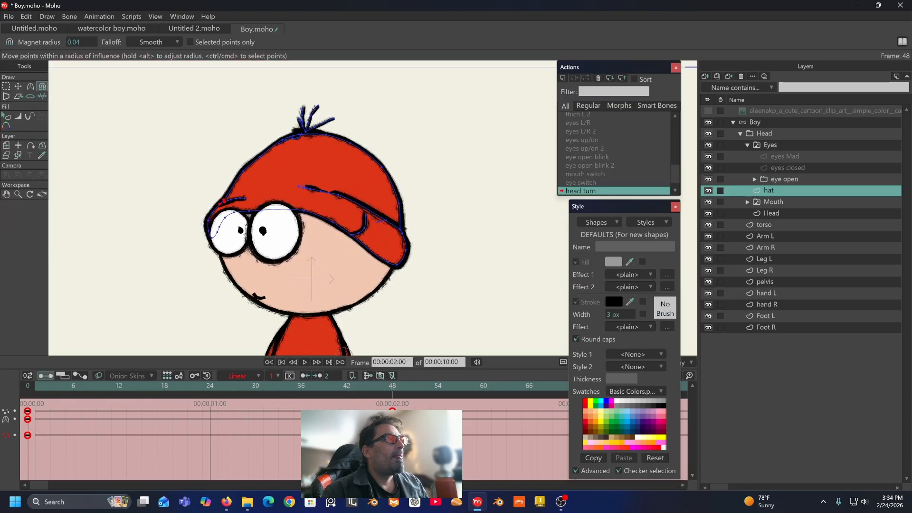
pyautogui.scroll(8, 318, 280)
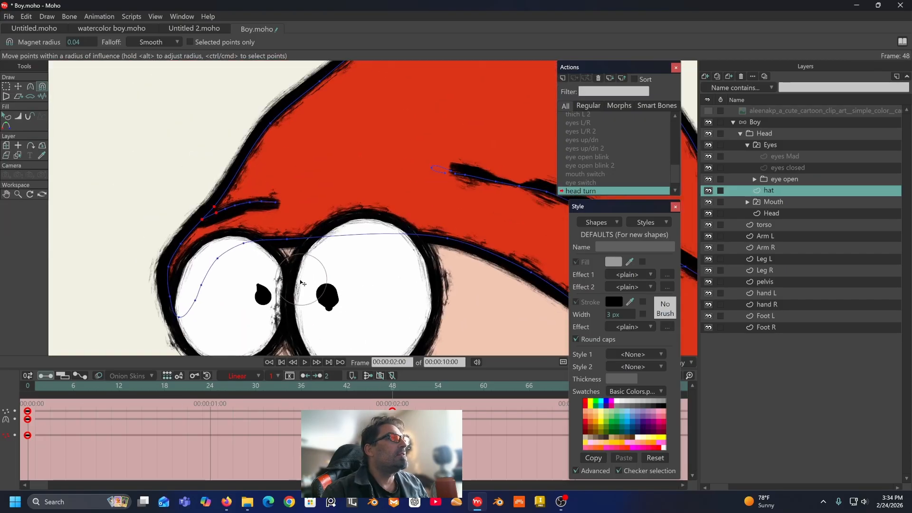
pyautogui.moveTo(373, 309); pyautogui.dragTo(398, 317)
pyautogui.moveTo(342, 181); pyautogui.dragTo(227, 189)
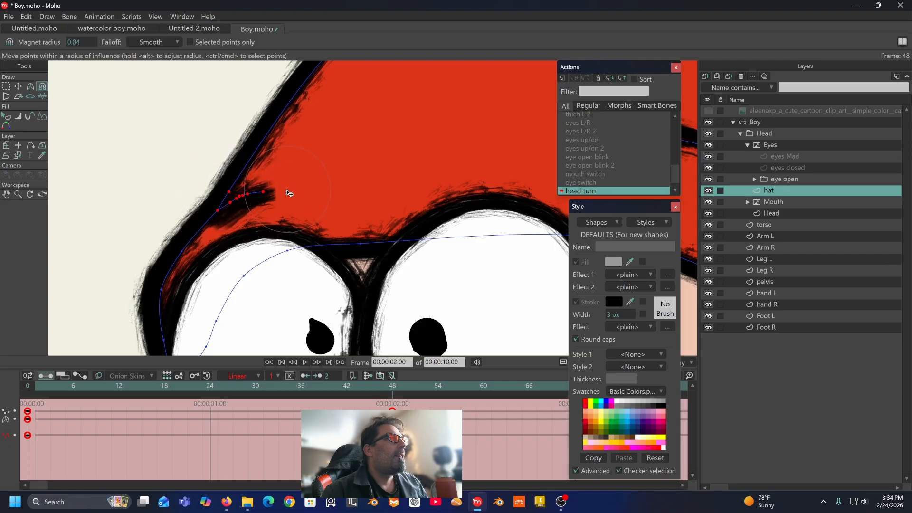
pyautogui.scroll(-5, 285, 199)
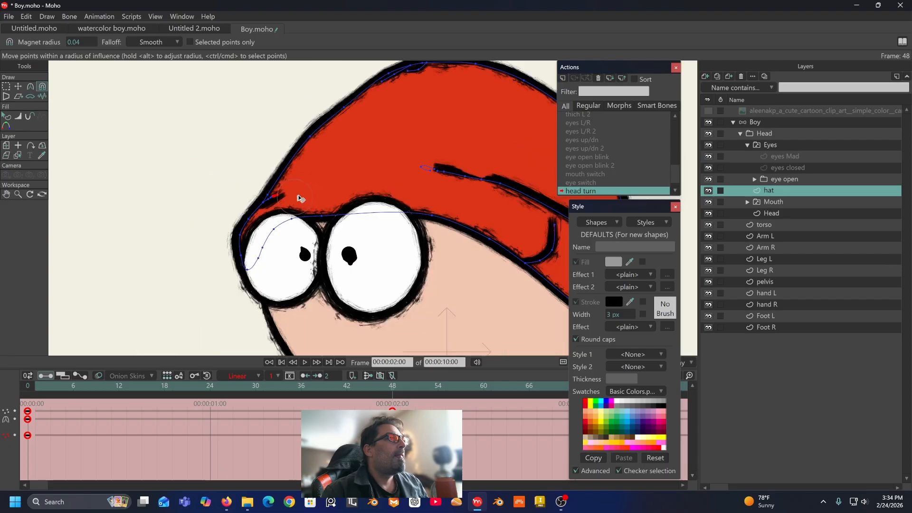
pyautogui.scroll(-3, 374, 263)
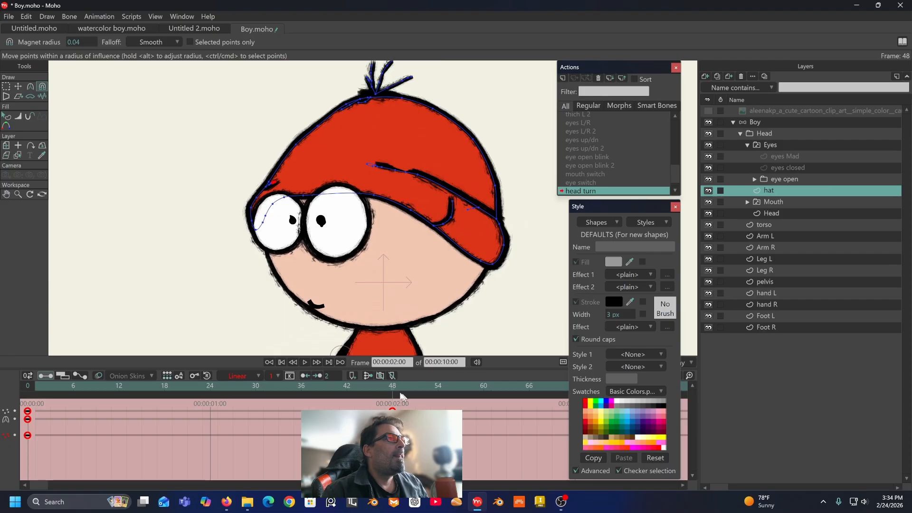
pyautogui.moveTo(386, 386); pyautogui.dragTo(339, 421)
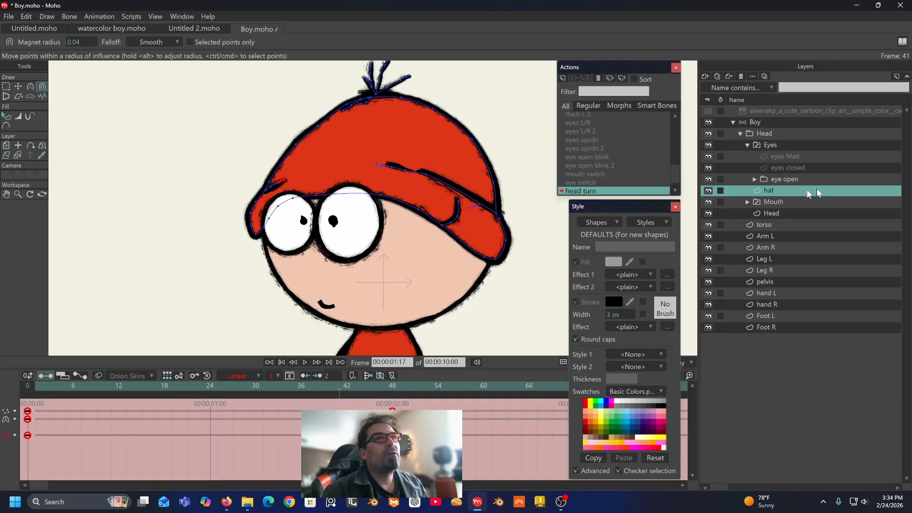
# Step: Nudge the chin point of the Head layer toward the back of the head and set its keyframes to linear interpolation
pyautogui.click(779, 214)
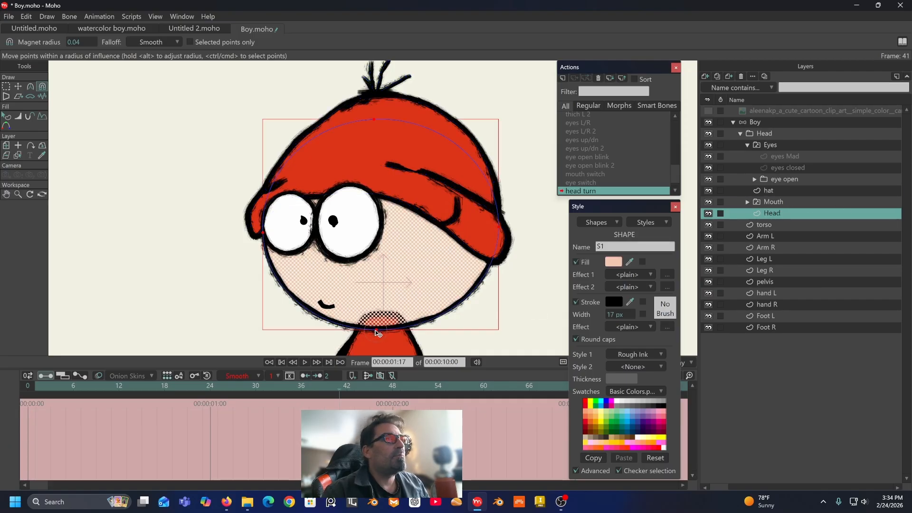
pyautogui.moveTo(376, 331); pyautogui.dragTo(388, 329)
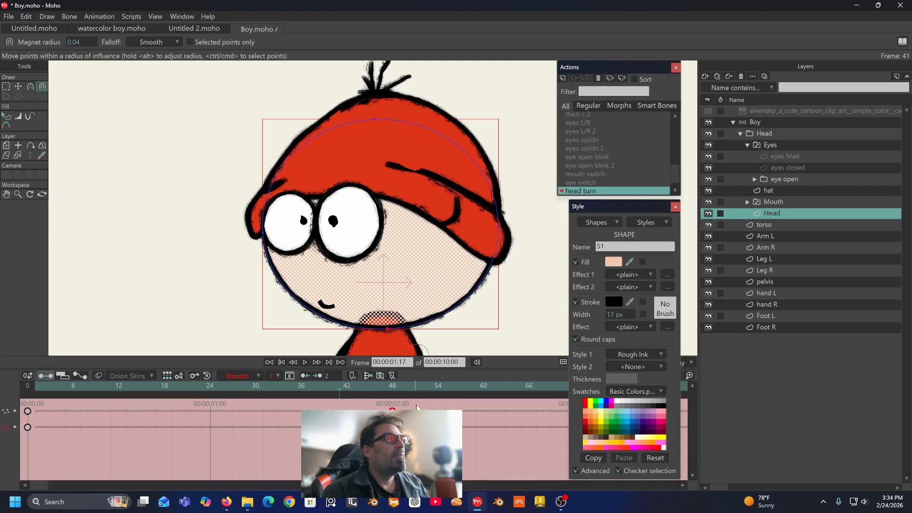
pyautogui.moveTo(417, 408); pyautogui.dragTo(12, 462)
pyautogui.click(243, 377)
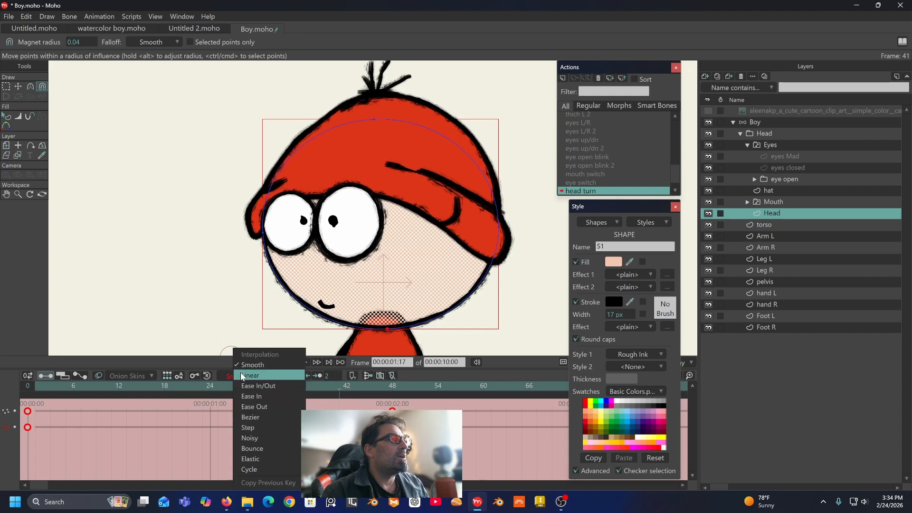
pyautogui.click(243, 376)
# Step: Widen the head outline slightly at frame 48, set its keyframes to linear interpolation and preview the turn
pyautogui.moveTo(171, 387); pyautogui.dragTo(140, 387)
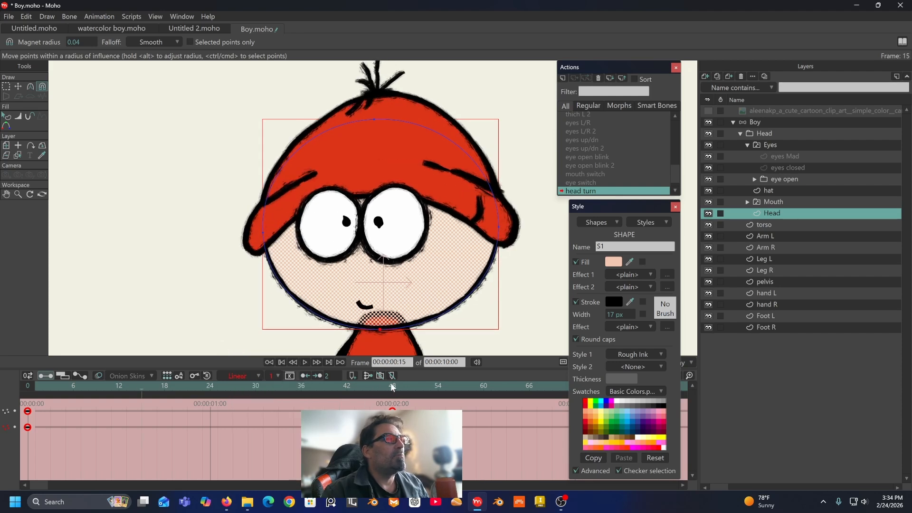
pyautogui.moveTo(392, 387); pyautogui.dragTo(172, 389)
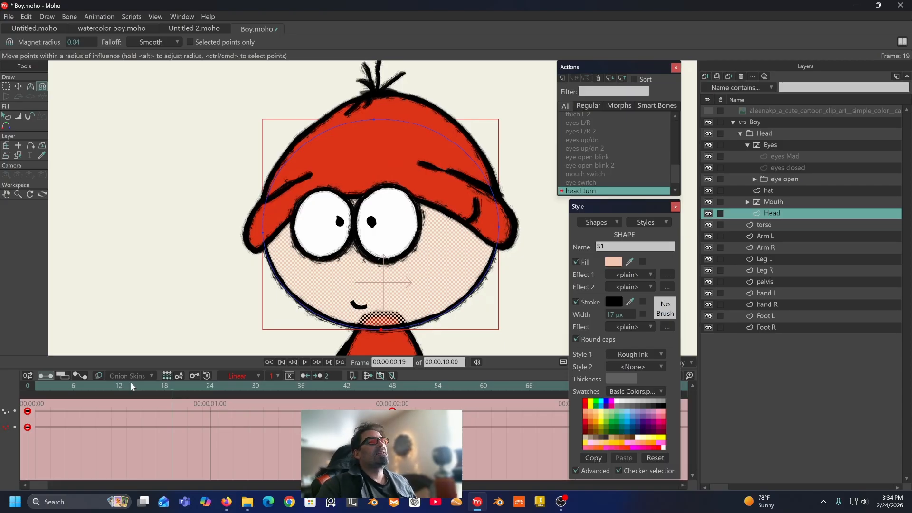
pyautogui.click(36, 388)
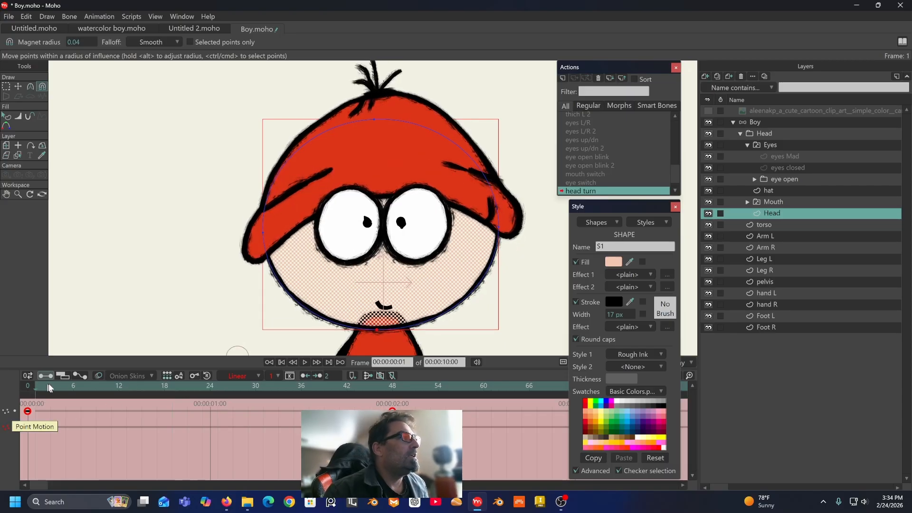
pyautogui.moveTo(50, 388); pyautogui.dragTo(393, 413)
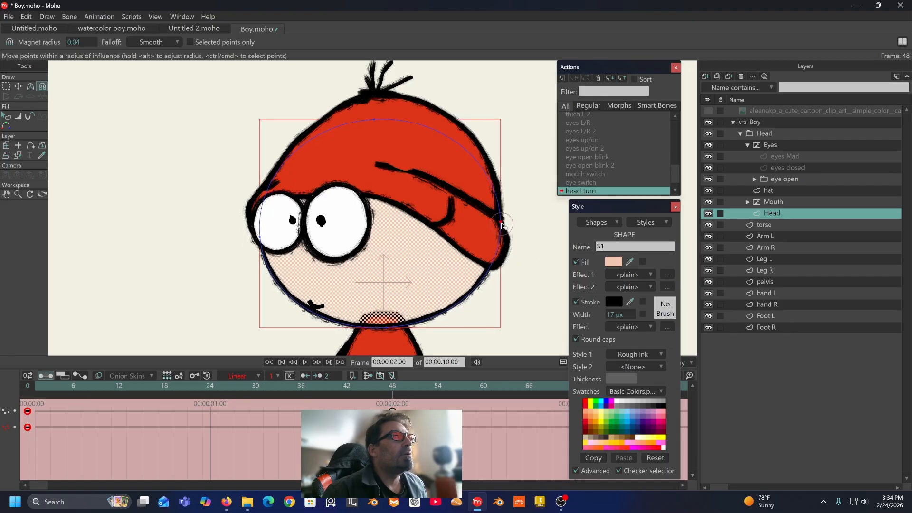
pyautogui.moveTo(395, 428); pyautogui.dragTo(4, 443)
pyautogui.click(254, 377)
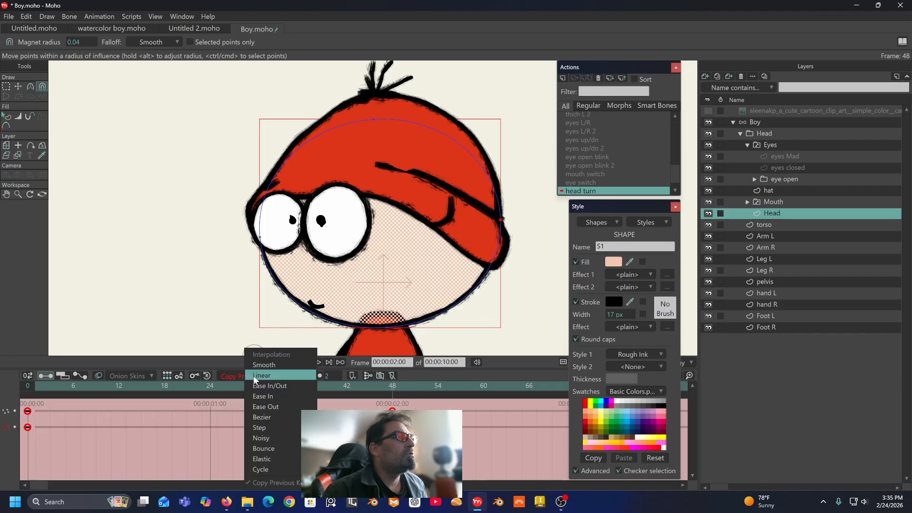
pyautogui.click(255, 376)
pyautogui.moveTo(394, 390)
pyautogui.mouseDown()
pyautogui.moveTo(74, 389)
pyautogui.moveTo(377, 393)
pyautogui.mouseUp()
pyautogui.scroll(-5, 401, 223)
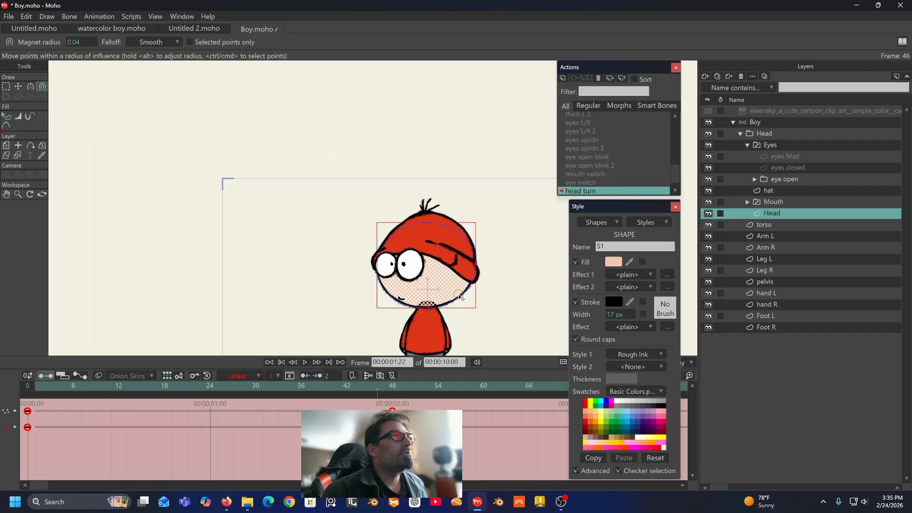
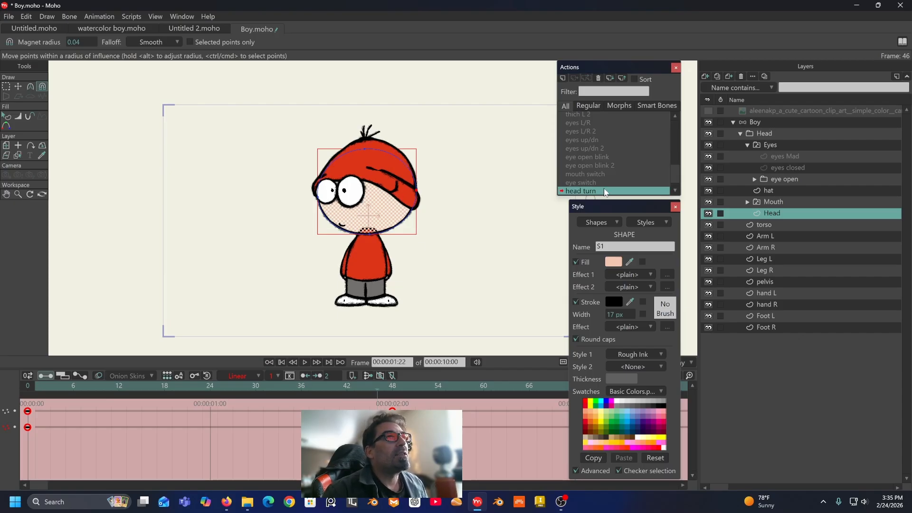
# Step: Open the head turn 2 action and set the Boy layer's bone keyframes to linear interpolation
pyautogui.scroll(-1, 605, 190)
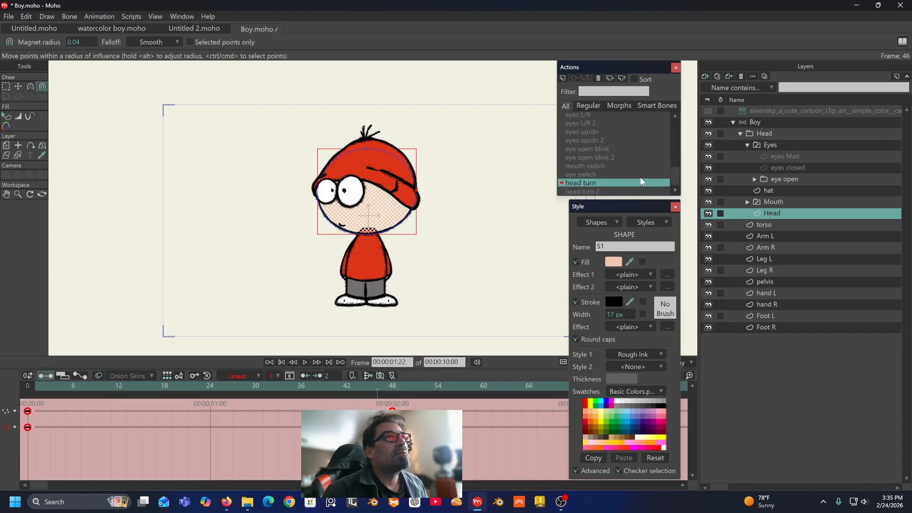
pyautogui.doubleClick(584, 193)
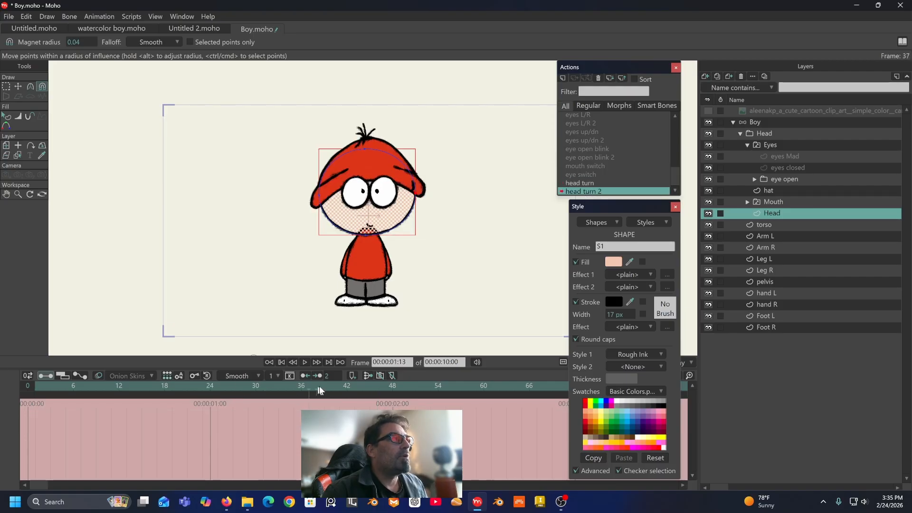
pyautogui.moveTo(426, 242); pyautogui.dragTo(391, 218)
pyautogui.click(763, 120)
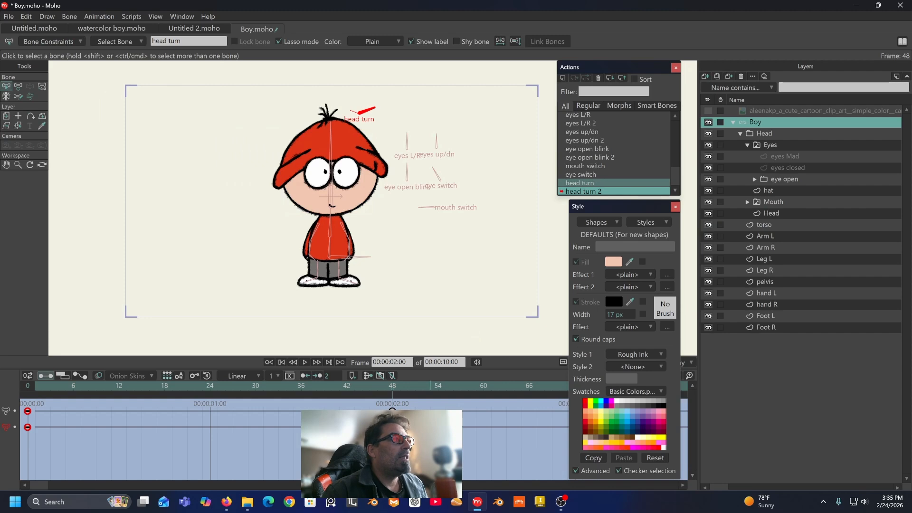
pyautogui.moveTo(439, 403); pyautogui.dragTo(3, 443)
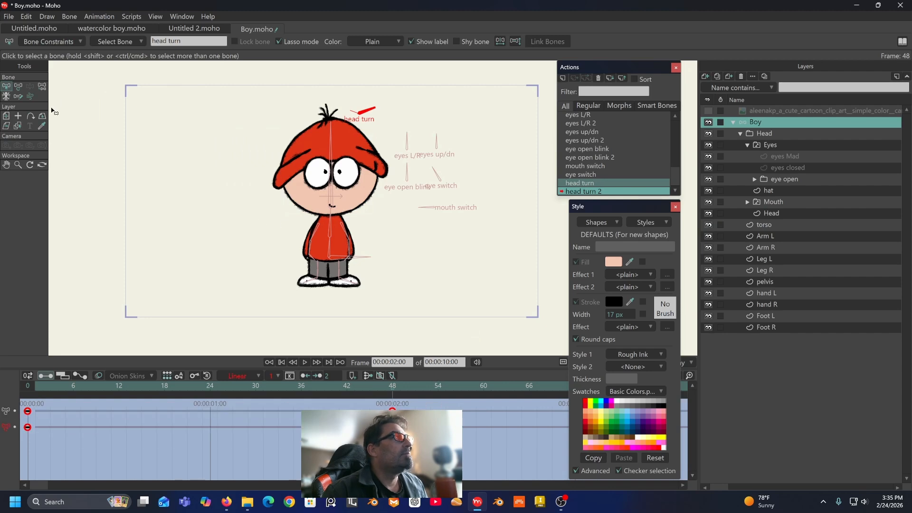
# Step: Move the Eyes group toward the head's opposite side at frame 48 of the head turn 2 action
pyautogui.doubleClick(582, 183)
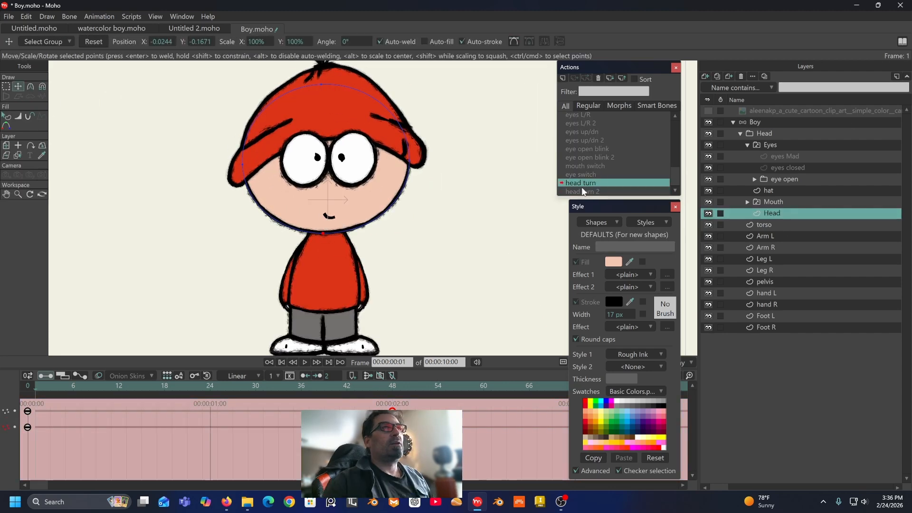
pyautogui.doubleClick(583, 191)
pyautogui.click(392, 385)
pyautogui.scroll(3, 328, 157)
pyautogui.click(770, 145)
pyautogui.click(6, 87)
pyautogui.moveTo(321, 238); pyautogui.dragTo(362, 238)
# Step: Scale down the Eye L group and move the Eye R group toward it to about X 0.0446
pyautogui.click(754, 179)
pyautogui.click(786, 190)
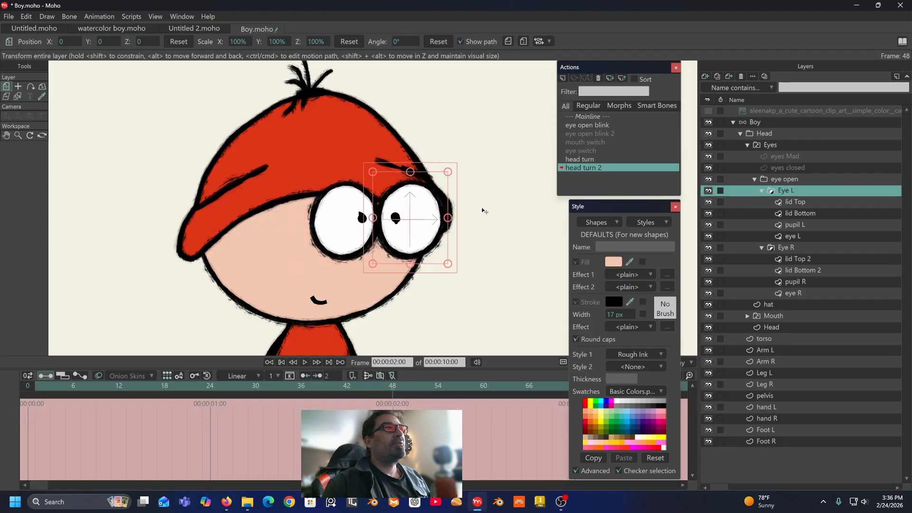
pyautogui.moveTo(448, 172); pyautogui.dragTo(439, 183)
pyautogui.click(795, 248)
pyautogui.moveTo(345, 222); pyautogui.dragTo(358, 221)
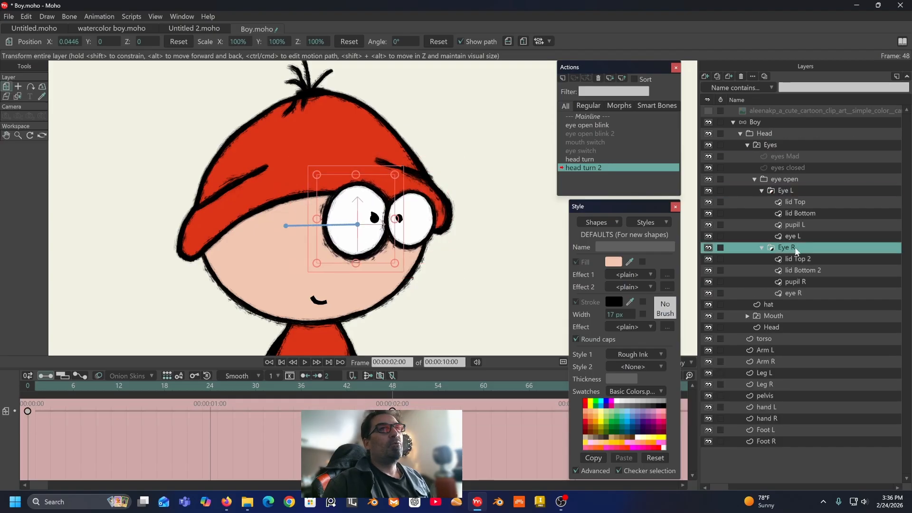
# Step: Try stacking the Eye L group beneath Eye R inside eye open, and restore Eye L above Eye R
pyautogui.doubleClick(773, 125)
pyautogui.click(624, 402)
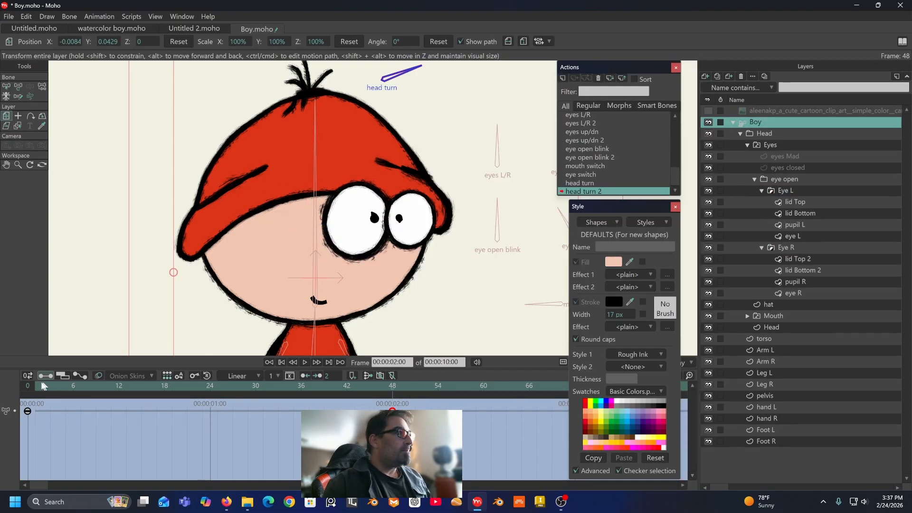
pyautogui.moveTo(393, 386); pyautogui.dragTo(103, 386)
pyautogui.click(791, 191)
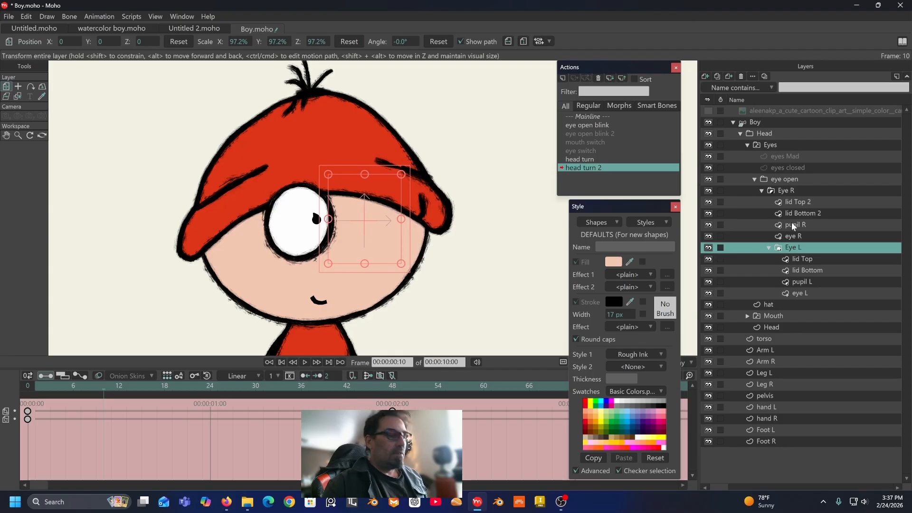
pyautogui.click(589, 117)
pyautogui.doubleClick(580, 160)
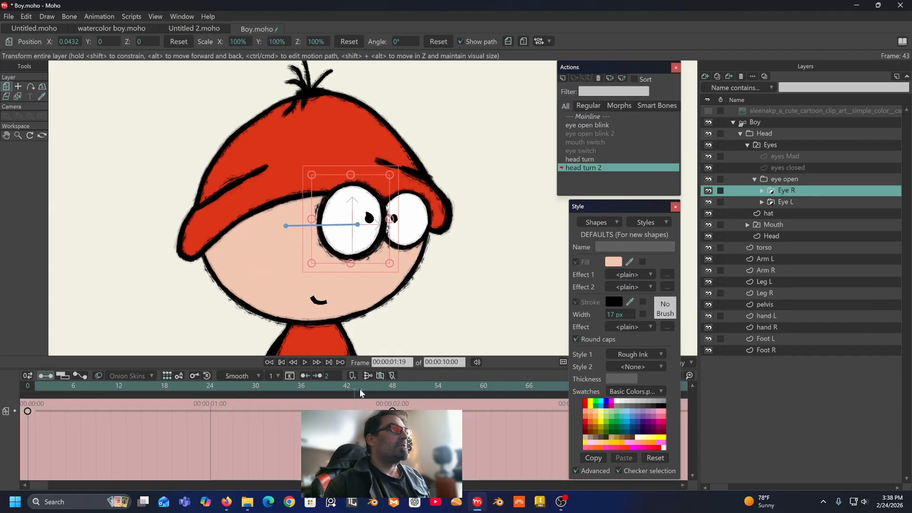
pyautogui.moveTo(801, 204); pyautogui.dragTo(801, 208)
pyautogui.moveTo(801, 201)
pyautogui.mouseDown()
pyautogui.moveTo(803, 186)
pyautogui.moveTo(802, 207)
pyautogui.mouseUp()
# Step: Set the keyframes of the Eye R, Eye L and Eyes groups to linear interpolation in the head turn 2 action
pyautogui.moveTo(112, 387); pyautogui.dragTo(392, 387)
pyautogui.doubleClick(584, 168)
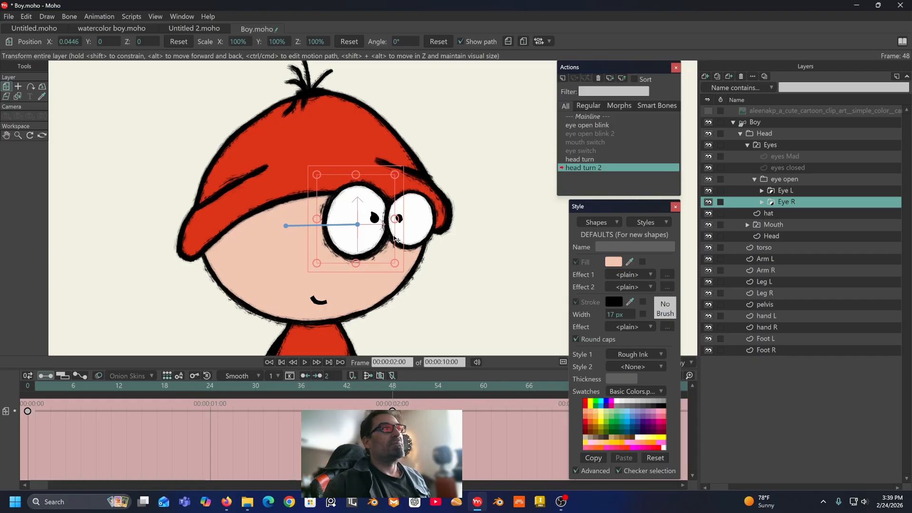
pyautogui.moveTo(416, 468); pyautogui.dragTo(24, 403)
pyautogui.click(244, 375)
pyautogui.click(246, 376)
pyautogui.click(785, 191)
pyautogui.click(772, 146)
pyautogui.click(248, 375)
pyautogui.click(250, 375)
# Step: Open the head turn action and set the Eye R group's keyframes to linear interpolation
pyautogui.click(776, 136)
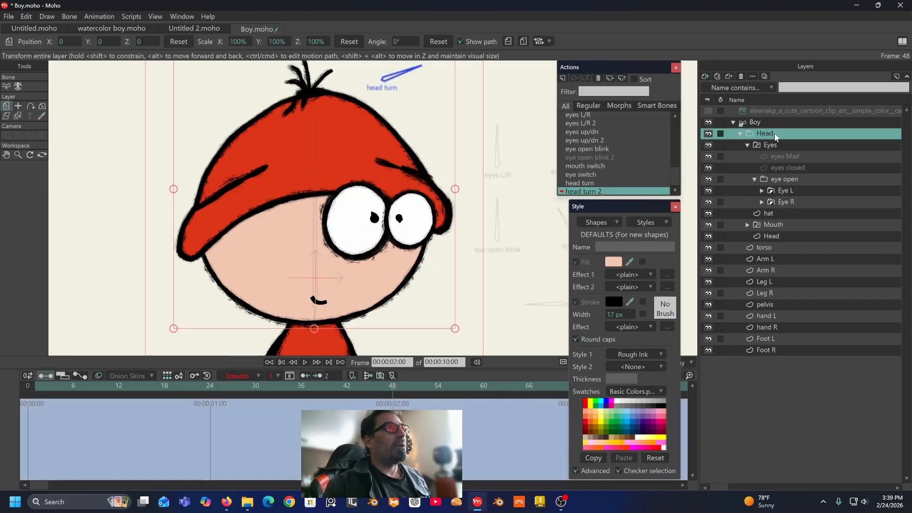
pyautogui.click(768, 211)
pyautogui.click(781, 227)
pyautogui.click(780, 237)
pyautogui.doubleClick(580, 183)
pyautogui.click(775, 214)
pyautogui.click(785, 203)
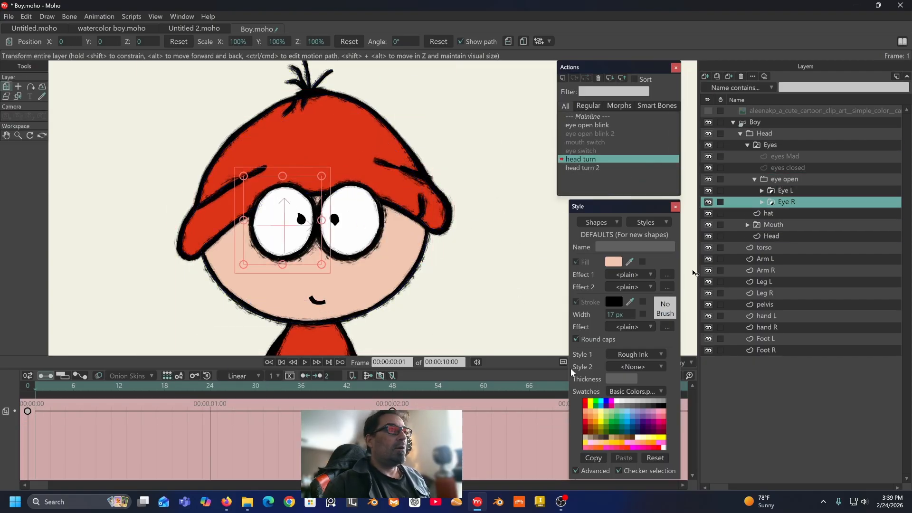
pyautogui.click(244, 376)
pyautogui.click(247, 376)
# Step: Check the Eye L, eye open, Eyes, Head and hat layers' keyframes in the head turn action
pyautogui.click(787, 191)
pyautogui.click(790, 180)
pyautogui.click(787, 145)
pyautogui.click(777, 135)
pyautogui.click(762, 191)
pyautogui.click(762, 247)
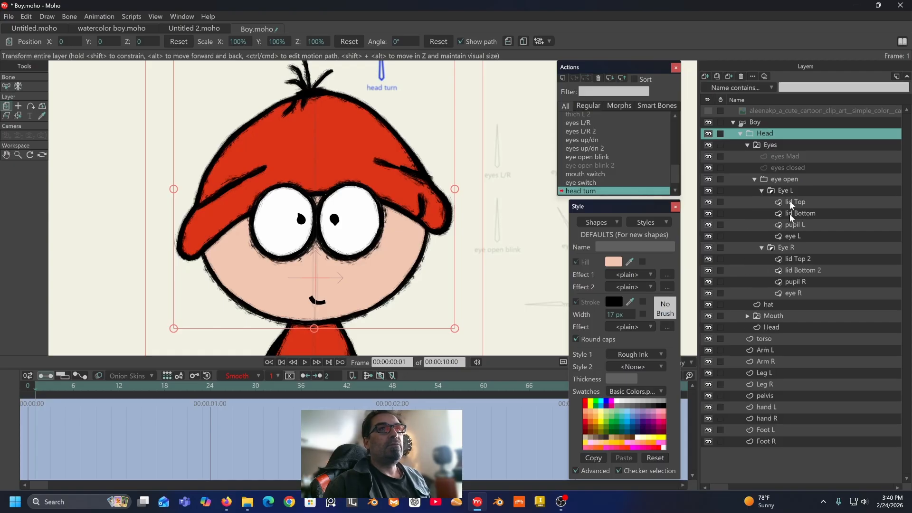
pyautogui.click(768, 304)
# Step: Narrow the far eye of the eyes Mad layer in the head turn 2 action and set its keyframes to linear
pyautogui.doubleClick(595, 179)
pyautogui.click(785, 156)
pyautogui.click(18, 86)
pyautogui.scroll(4, 420, 232)
pyautogui.click(420, 232)
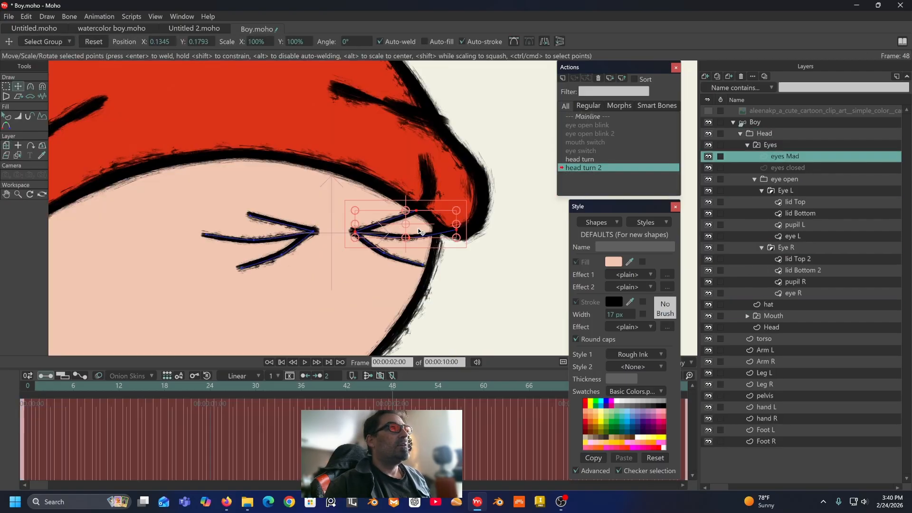
pyautogui.keyDown('shift'); pyautogui.click(410, 261); pyautogui.keyUp('shift')
pyautogui.moveTo(456, 237); pyautogui.dragTo(417, 233)
pyautogui.click(244, 376)
pyautogui.click(245, 365)
# Step: Narrow the far eye of the eyes closed layer at frame 48 and set its keyframes to linear
pyautogui.click(787, 168)
pyautogui.click(397, 237)
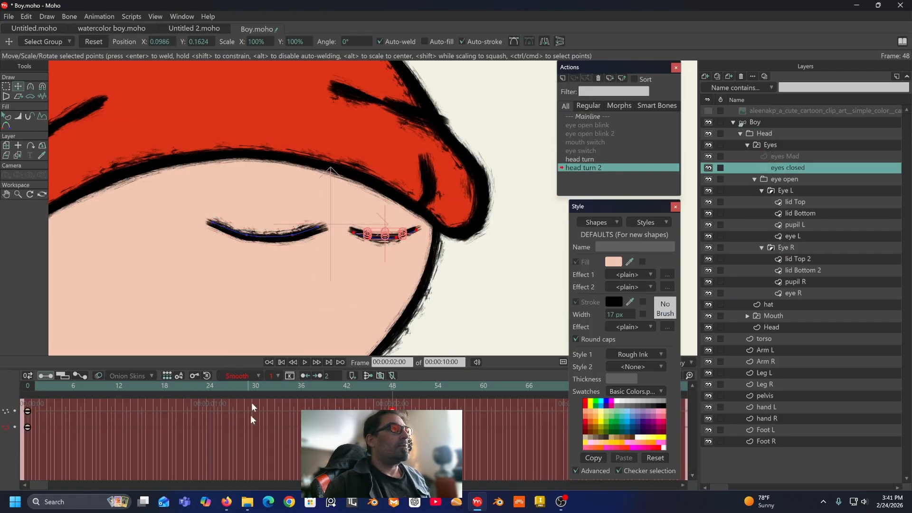
pyautogui.click(244, 376)
pyautogui.click(245, 365)
pyautogui.scroll(-4, 340, 229)
# Step: Move the Mouth group toward the turned side of the face at frame 48, to about X 0.1874, Y 0.0048
pyautogui.click(772, 146)
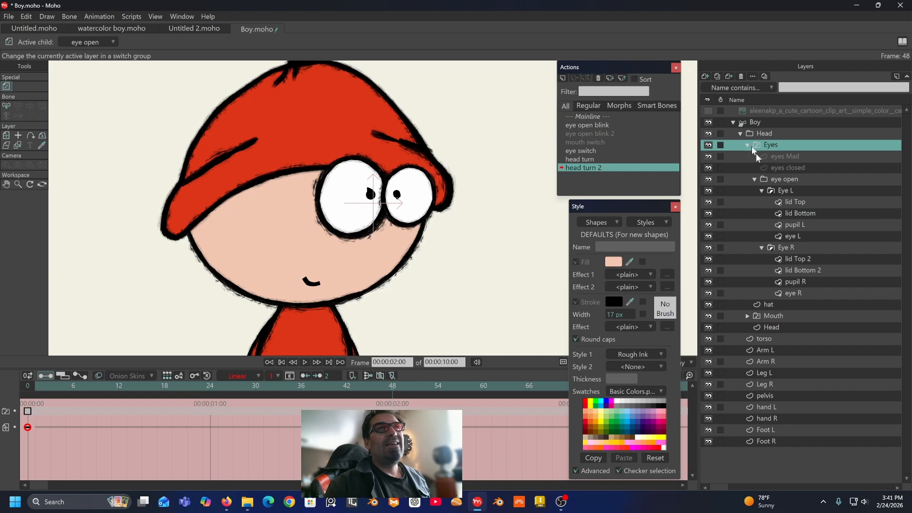
pyautogui.click(755, 179)
pyautogui.click(773, 202)
pyautogui.click(6, 136)
pyautogui.moveTo(312, 282); pyautogui.dragTo(366, 281)
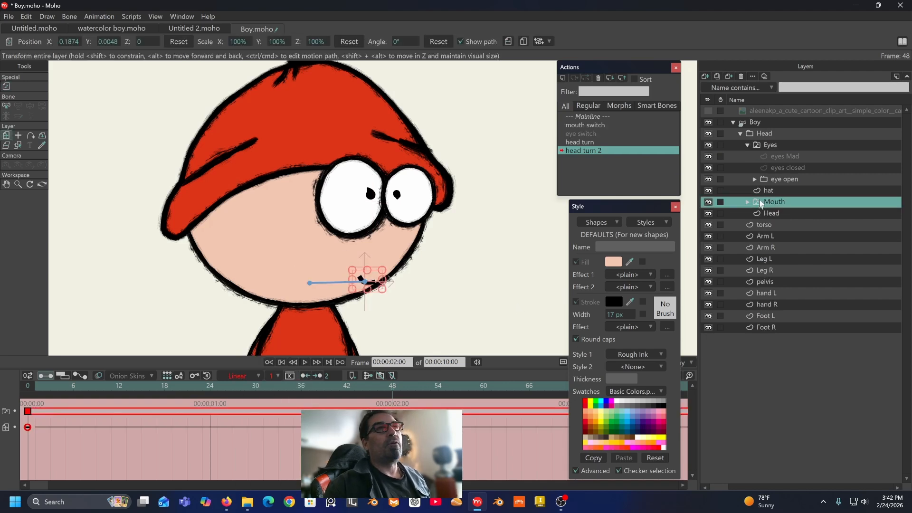
# Step: Go through the F/V and ooh mouth shapes and reshape the oh mouth and its tongue inside the head outline
pyautogui.click(748, 202)
pyautogui.click(776, 214)
pyautogui.scroll(4, 382, 281)
pyautogui.click(776, 225)
pyautogui.click(775, 237)
pyautogui.scroll(3, 404, 301)
pyautogui.click(30, 87)
pyautogui.click(18, 87)
pyautogui.moveTo(238, 218); pyautogui.dragTo(245, 219)
pyautogui.moveTo(328, 285); pyautogui.dragTo(317, 280)
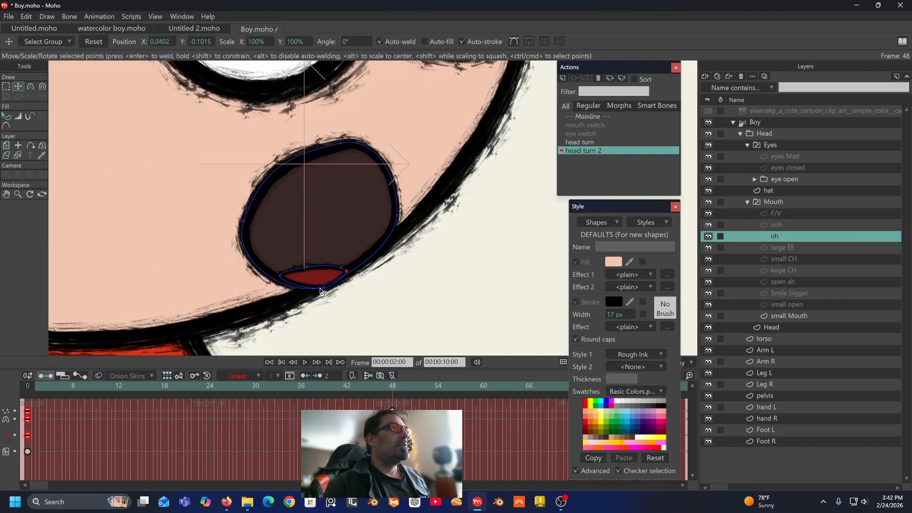
pyautogui.scroll(-1, 442, 264)
# Step: Pull the far corner points of the large EE mouth inward to shorten it at frame 48
pyautogui.click(784, 247)
pyautogui.click(6, 86)
pyautogui.moveTo(457, 220); pyautogui.dragTo(440, 196)
pyautogui.click(18, 87)
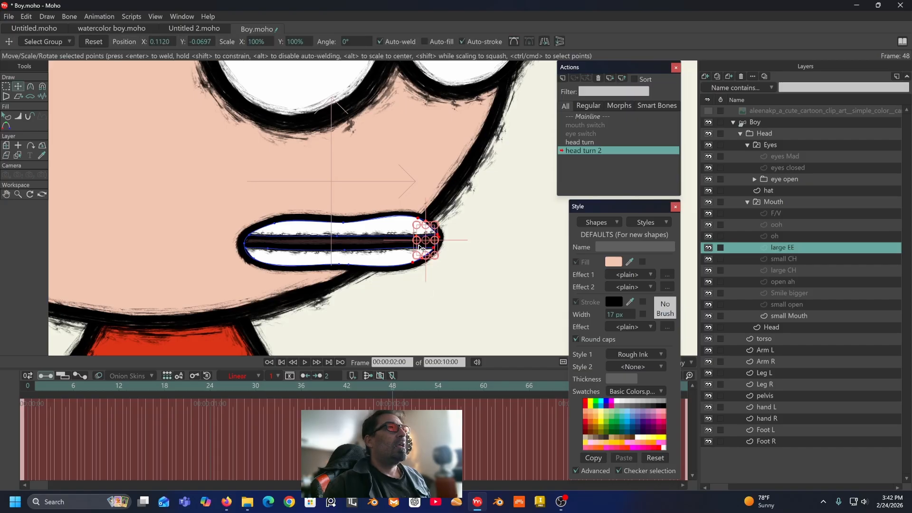
pyautogui.moveTo(426, 240); pyautogui.dragTo(382, 241)
# Step: Pull the far corner points of the small CH mouth inward and set its keyframes to linear
pyautogui.click(784, 259)
pyautogui.click(6, 87)
pyautogui.moveTo(418, 214); pyautogui.dragTo(410, 209)
pyautogui.click(18, 87)
pyautogui.moveTo(397, 244); pyautogui.dragTo(376, 245)
pyautogui.click(258, 376)
pyautogui.click(267, 376)
# Step: Shorten the large CH mouth by moving its far corner points inward at frame 48
pyautogui.click(784, 270)
pyautogui.click(6, 86)
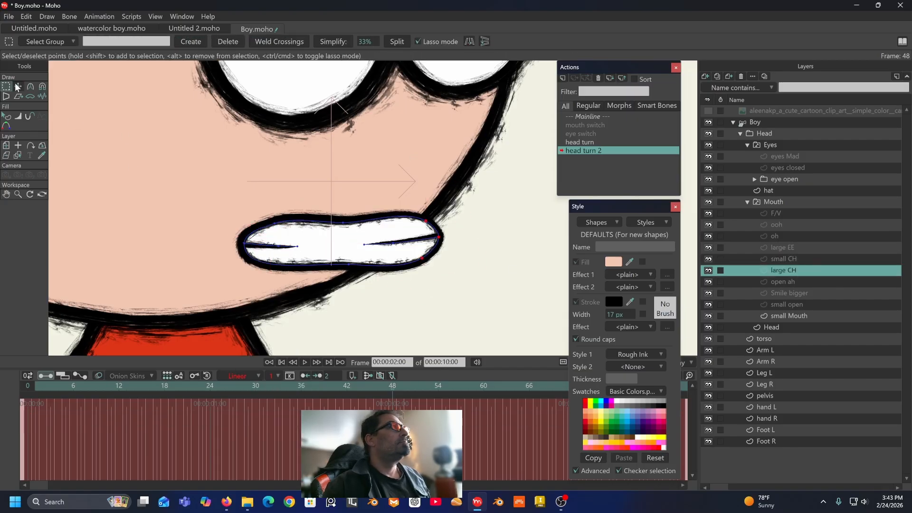
pyautogui.scroll(3, 375, 328)
pyautogui.click(18, 87)
pyautogui.moveTo(458, 187); pyautogui.dragTo(402, 186)
pyautogui.scroll(-5, 456, 268)
# Step: Reshape the Smile bigger mouth by moving its middle point and far corner inward, and set its keyframes to linear
pyautogui.click(784, 281)
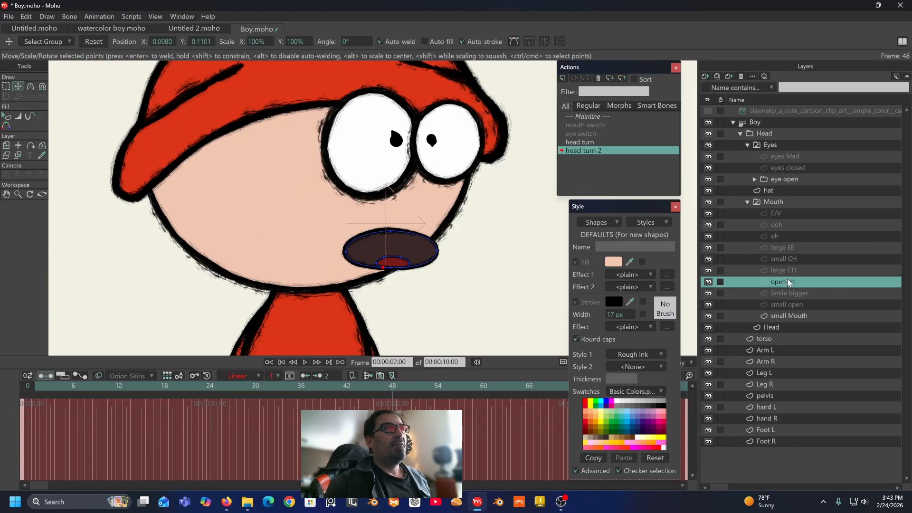
pyautogui.scroll(3, 523, 319)
pyautogui.click(789, 293)
pyautogui.moveTo(372, 228); pyautogui.dragTo(347, 227)
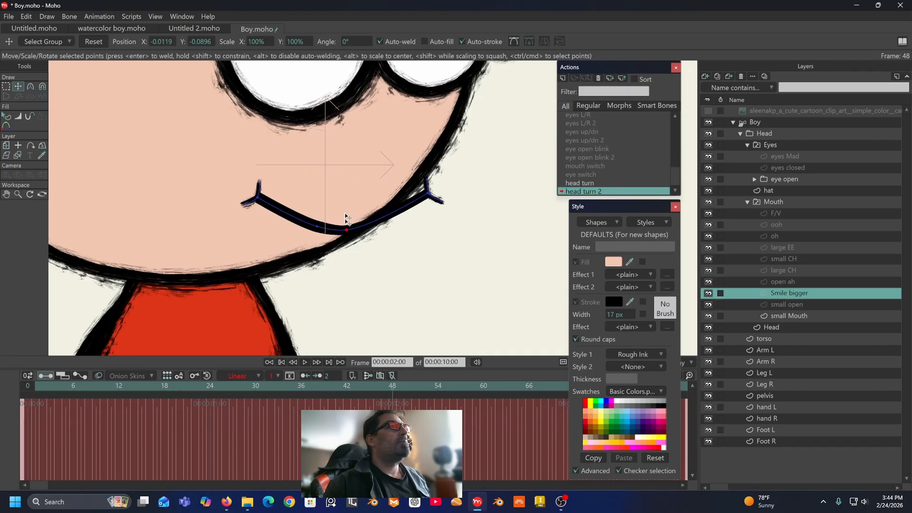
pyautogui.click(6, 87)
pyautogui.moveTo(419, 175); pyautogui.dragTo(415, 185)
pyautogui.click(18, 87)
pyautogui.moveTo(442, 188); pyautogui.dragTo(399, 187)
pyautogui.click(238, 375)
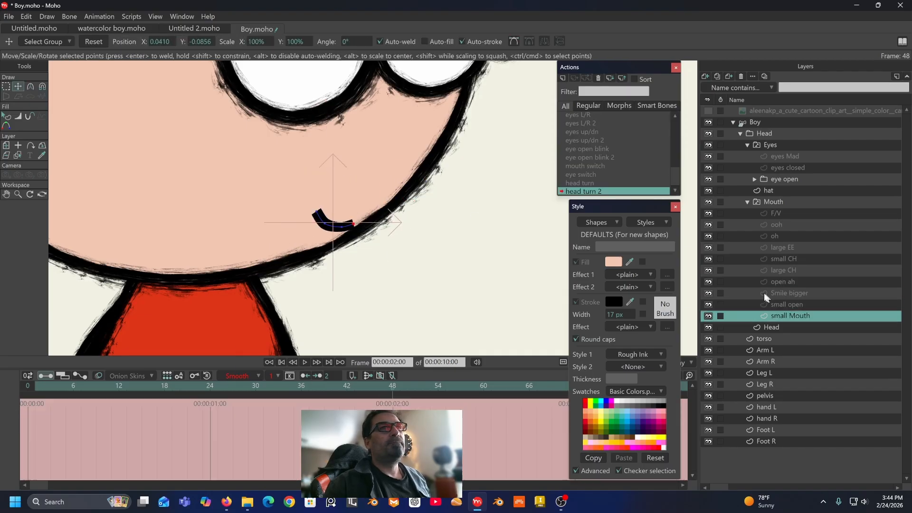
# Step: Shift the hat's brim, far flap and crease points toward the turned side at frame 48
pyautogui.click(393, 386)
pyautogui.moveTo(271, 163); pyautogui.dragTo(418, 178)
pyautogui.moveTo(320, 164); pyautogui.dragTo(403, 171)
pyautogui.moveTo(394, 390); pyautogui.dragTo(392, 390)
pyautogui.moveTo(444, 191); pyautogui.dragTo(474, 192)
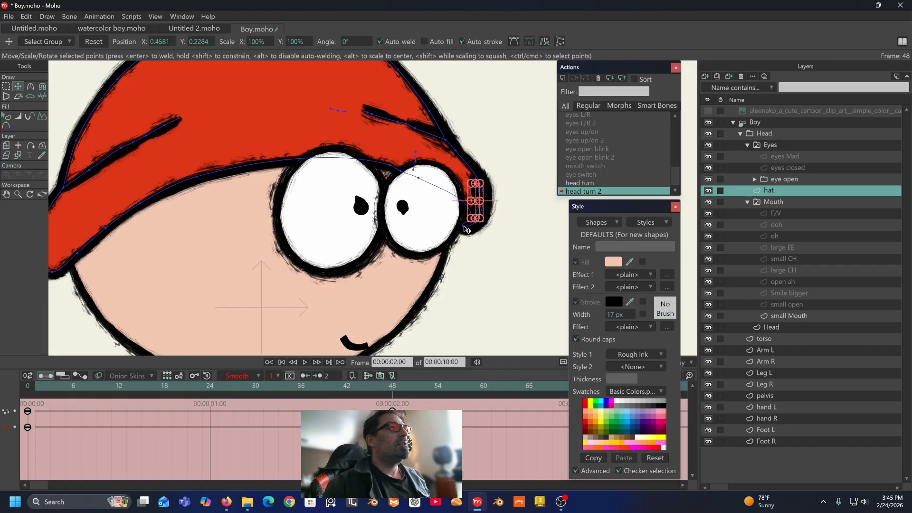
pyautogui.click(513, 186)
pyautogui.moveTo(418, 178); pyautogui.dragTo(446, 181)
pyautogui.moveTo(465, 167); pyautogui.dragTo(497, 179)
pyautogui.moveTo(429, 133); pyautogui.dragTo(463, 143)
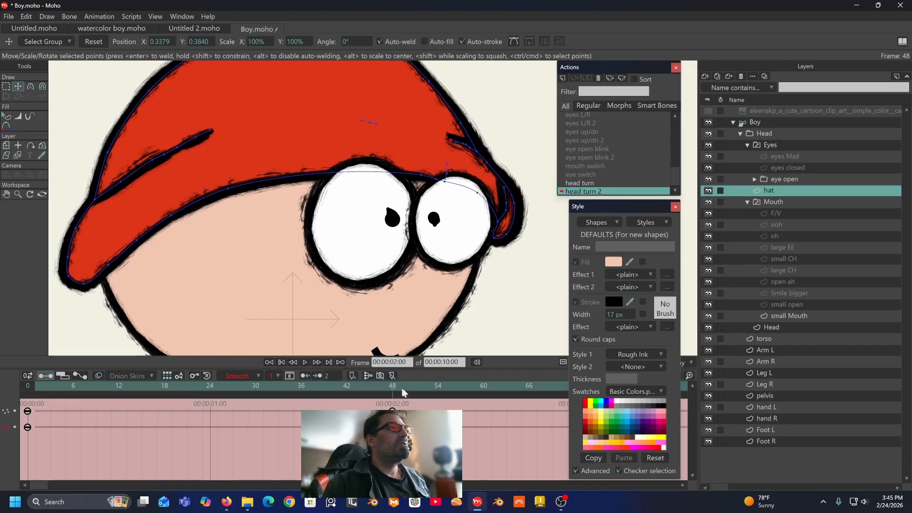
# Step: Refine the hat's far flap points around the far eye at frame 48
pyautogui.moveTo(402, 389); pyautogui.dragTo(393, 390)
pyautogui.scroll(4, 495, 214)
pyautogui.moveTo(434, 155); pyautogui.dragTo(415, 157)
pyautogui.moveTo(393, 389)
pyautogui.mouseDown()
pyautogui.moveTo(356, 390)
pyautogui.moveTo(393, 390)
pyautogui.mouseUp()
pyautogui.moveTo(476, 180); pyautogui.dragTo(476, 196)
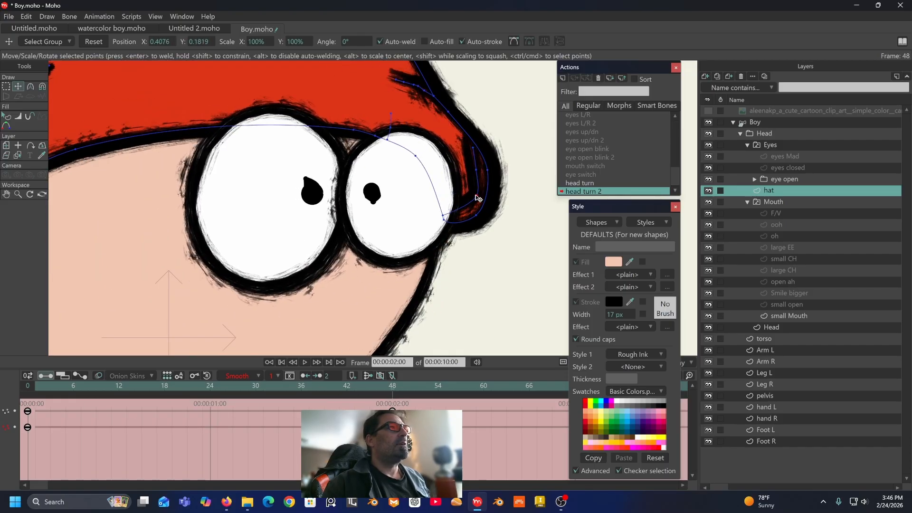
pyautogui.scroll(-4, 477, 198)
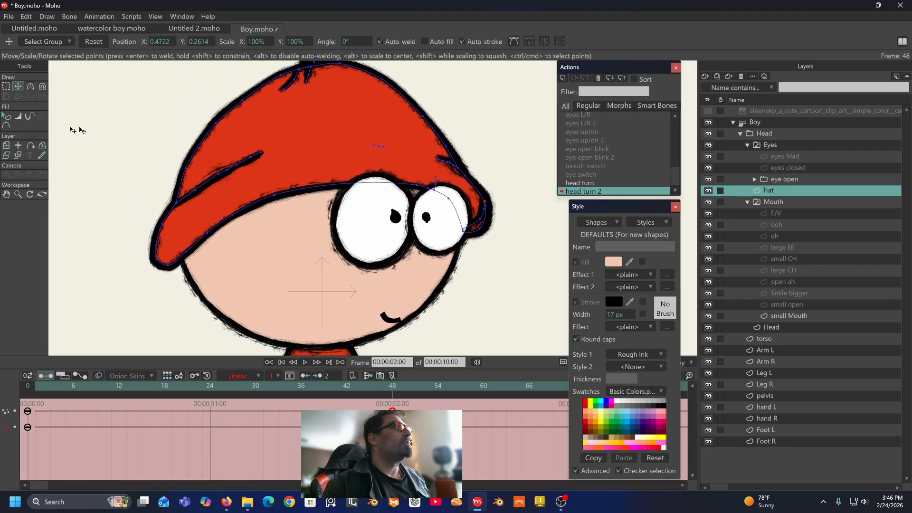
# Step: Move the hat's near-side brim and flap points inward toward the face at frame 48
pyautogui.moveTo(207, 233); pyautogui.dragTo(260, 237)
pyautogui.moveTo(187, 252); pyautogui.dragTo(246, 251)
pyautogui.moveTo(168, 265)
pyautogui.mouseDown()
pyautogui.moveTo(217, 265)
pyautogui.moveTo(179, 271)
pyautogui.mouseUp()
pyautogui.moveTo(162, 224); pyautogui.dragTo(166, 239)
# Step: Straighten and extend the hat's near-side crease line toward the turned side and preview the turn
pyautogui.click(7, 87)
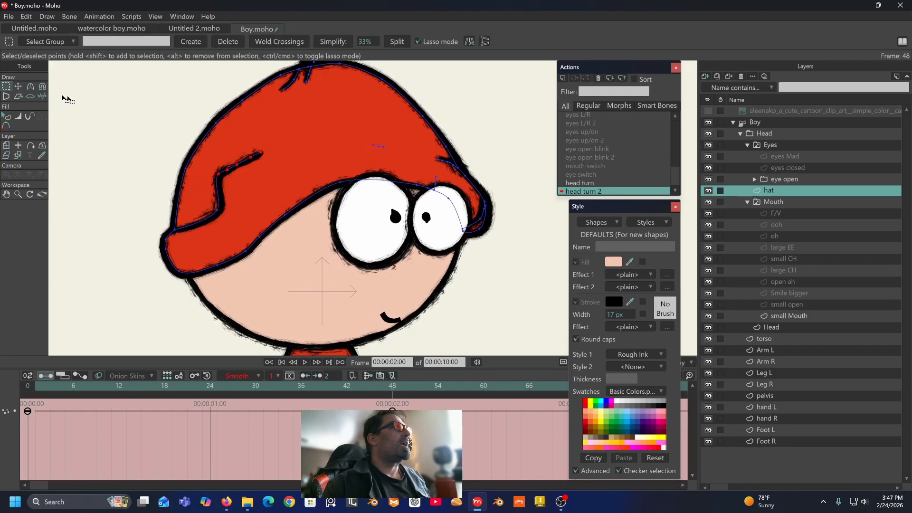
pyautogui.click(18, 86)
pyautogui.hotkey('ctrl', 'a')
pyautogui.click(126, 105)
pyautogui.moveTo(288, 172); pyautogui.dragTo(335, 160)
pyautogui.moveTo(393, 389)
pyautogui.mouseDown()
pyautogui.moveTo(361, 393)
pyautogui.moveTo(393, 390)
pyautogui.mouseUp()
pyautogui.moveTo(175, 230); pyautogui.dragTo(175, 222)
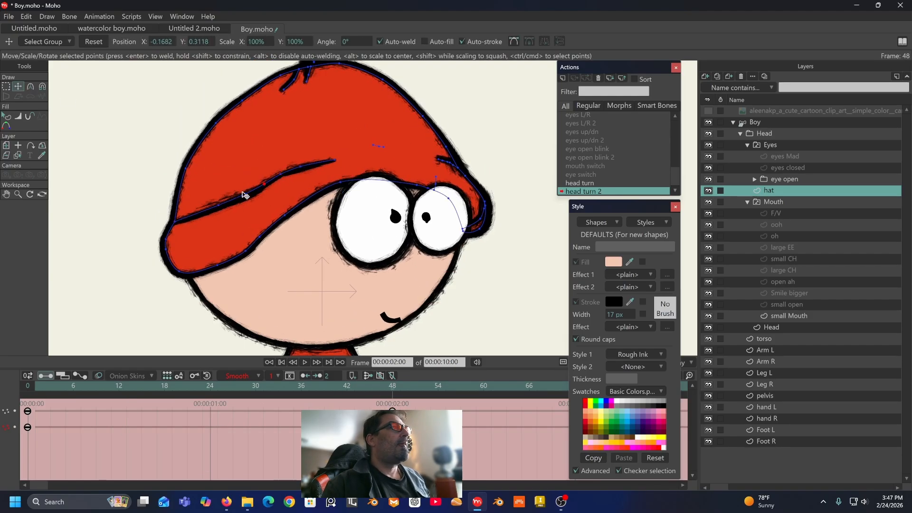
pyautogui.click(207, 417)
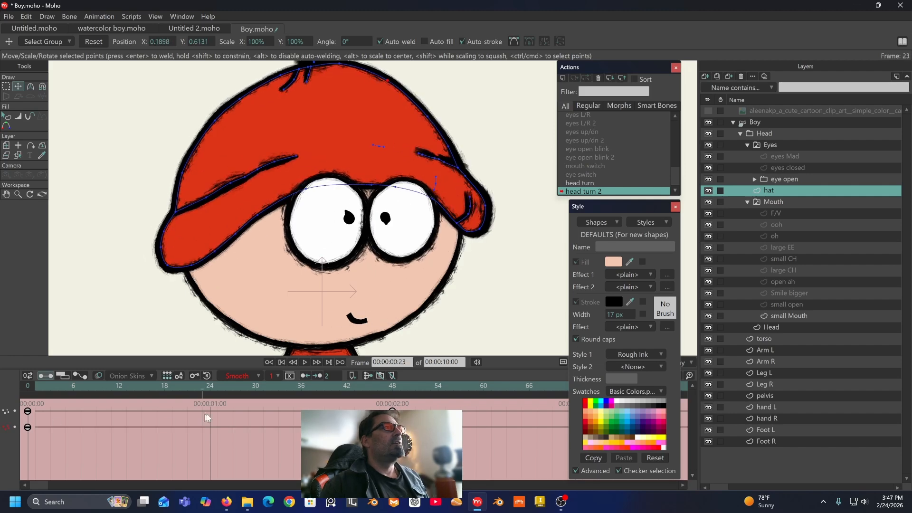
# Step: Move the fold lines at the crown of the hat toward the turned side at frame 48 and preview the turn
pyautogui.moveTo(208, 418)
pyautogui.mouseDown()
pyautogui.moveTo(167, 418)
pyautogui.moveTo(392, 418)
pyautogui.mouseUp()
pyautogui.scroll(5, 333, 135)
pyautogui.moveTo(286, 167)
pyautogui.mouseDown()
pyautogui.moveTo(358, 154)
pyautogui.moveTo(337, 134)
pyautogui.mouseUp()
pyautogui.moveTo(392, 417); pyautogui.dragTo(309, 417)
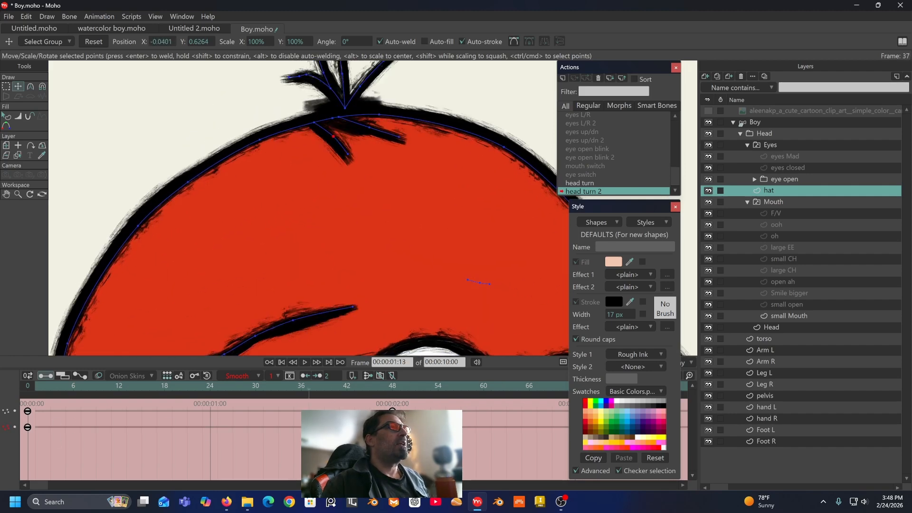
pyautogui.scroll(2, 341, 142)
# Step: Reshape the hair strands above the hat with the Magnet tool
pyautogui.click(42, 87)
pyautogui.moveTo(274, 146); pyautogui.dragTo(262, 155)
pyautogui.moveTo(324, 100); pyautogui.dragTo(292, 111)
pyautogui.moveTo(393, 133); pyautogui.dragTo(357, 120)
pyautogui.scroll(-5, 309, 95)
# Step: Set the hat layer's keyframes to linear interpolation and preview the turn back to frame 0
pyautogui.moveTo(412, 440); pyautogui.dragTo(21, 406)
pyautogui.click(247, 376)
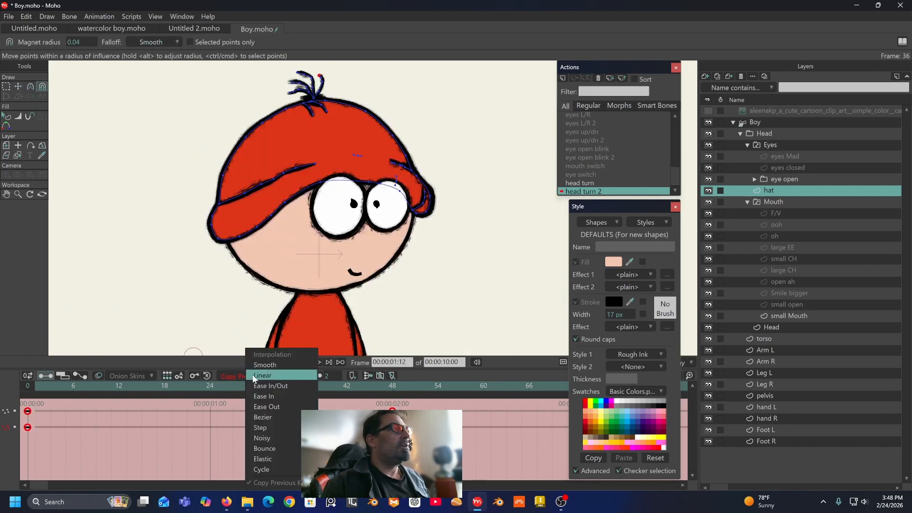
pyautogui.click(253, 378)
pyautogui.moveTo(312, 392); pyautogui.dragTo(27, 392)
# Step: Return to the mainline, select the Boy bone layer and test the head turn bone at frame 1
pyautogui.rightClick(647, 150)
pyautogui.click(668, 159)
pyautogui.scroll(-4, 181, 150)
pyautogui.click(755, 122)
pyautogui.click(31, 87)
pyautogui.click(305, 101)
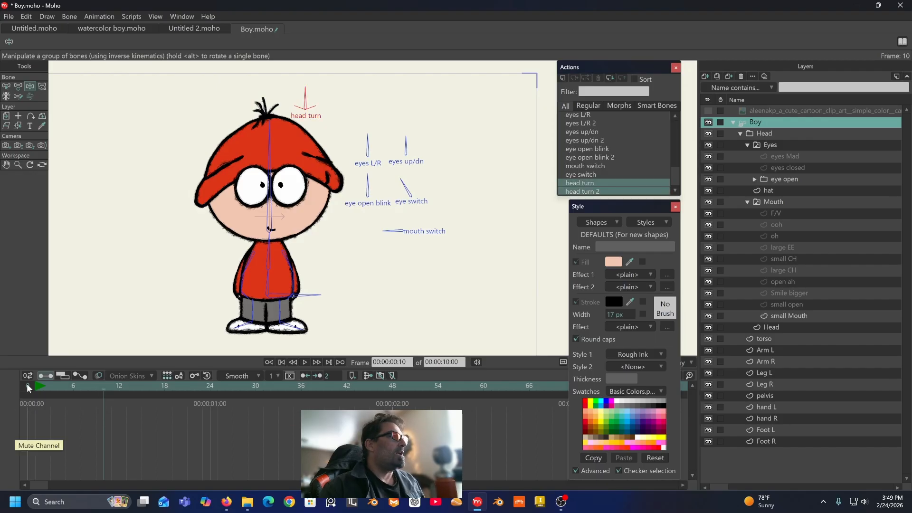
pyautogui.click(35, 388)
pyautogui.moveTo(305, 94)
pyautogui.mouseDown()
pyautogui.moveTo(283, 106)
pyautogui.moveTo(307, 91)
pyautogui.mouseUp()
pyautogui.scroll(2, 233, 221)
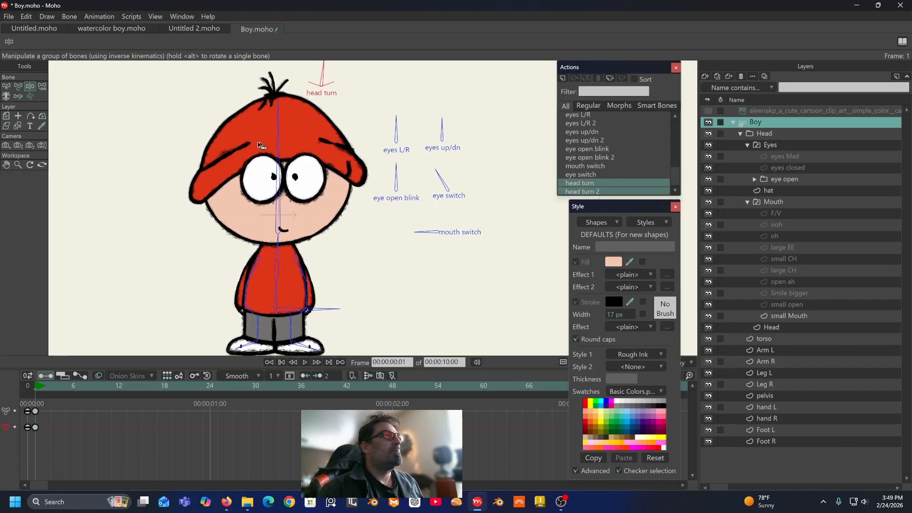
pyautogui.moveTo(258, 143); pyautogui.dragTo(230, 134)
pyautogui.moveTo(217, 282); pyautogui.dragTo(202, 238)
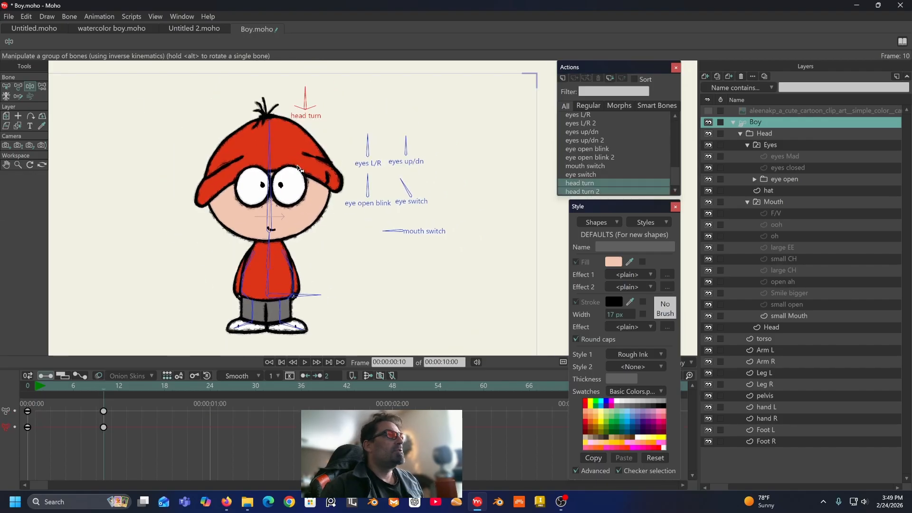
# Step: Clear the mainline test keyframes at frame 10 and rotate the head turn bone slightly at frame 1
pyautogui.moveTo(122, 407); pyautogui.dragTo(16, 427)
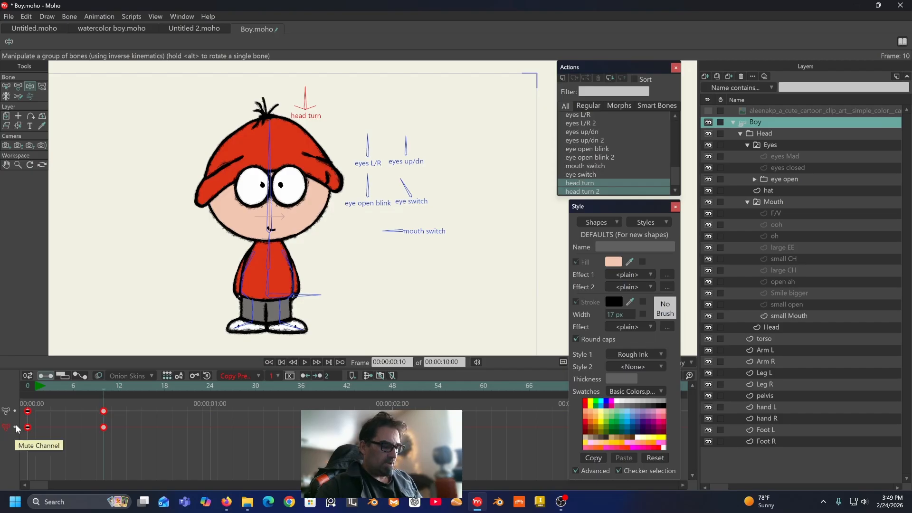
pyautogui.click(35, 385)
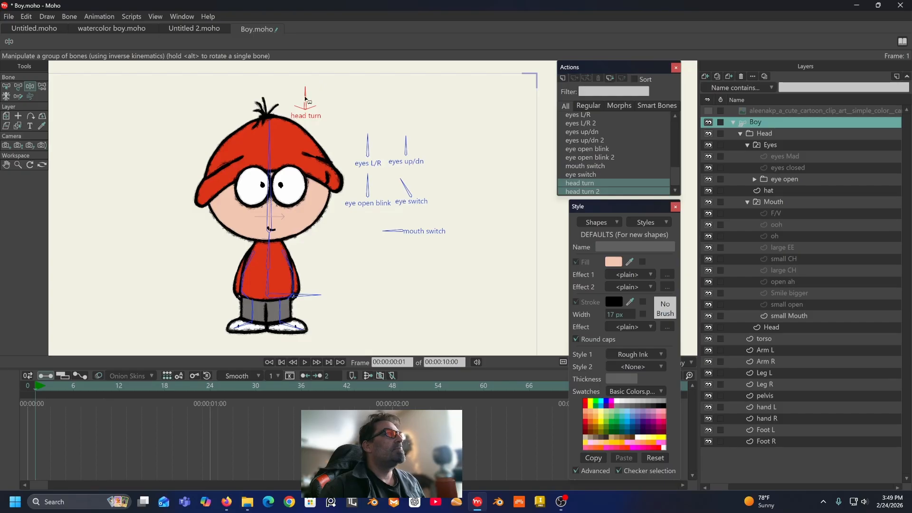
pyautogui.moveTo(307, 96)
pyautogui.mouseDown()
pyautogui.moveTo(284, 113)
pyautogui.moveTo(309, 91)
pyautogui.moveTo(346, 98)
pyautogui.moveTo(290, 110)
pyautogui.moveTo(313, 103)
pyautogui.moveTo(292, 109)
pyautogui.moveTo(306, 105)
pyautogui.mouseUp()
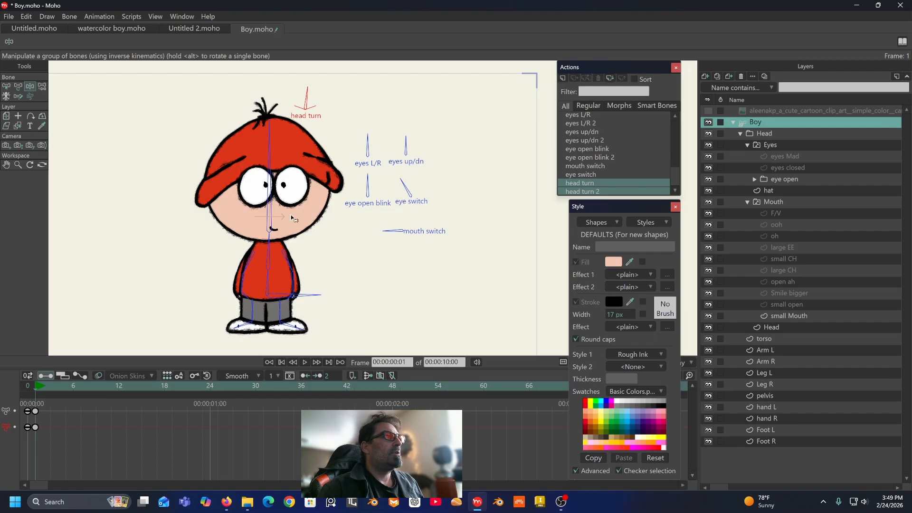
pyautogui.moveTo(293, 215)
pyautogui.mouseDown()
pyautogui.moveTo(308, 198)
pyautogui.moveTo(301, 215)
pyautogui.mouseUp()
pyautogui.scroll(1, 307, 198)
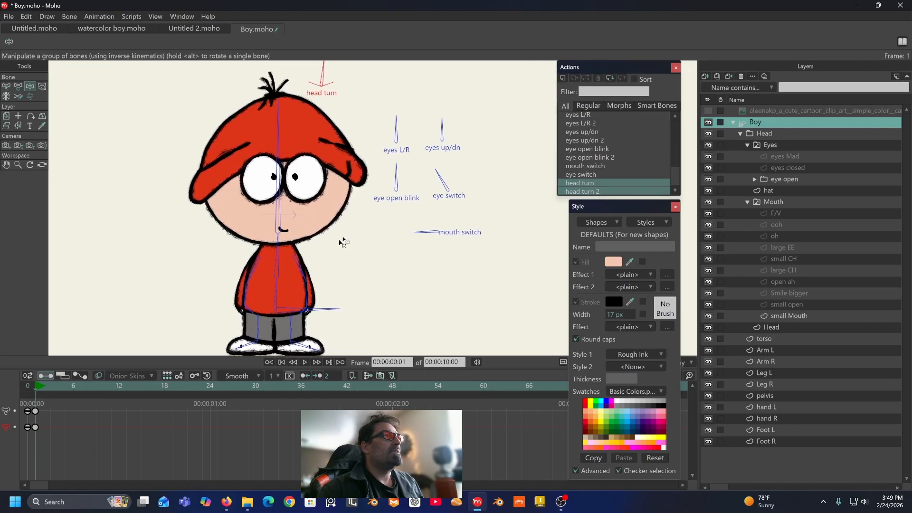
# Step: Raise one of the boy's arms away from the torso and bend it at the elbow at frame 1
pyautogui.moveTo(339, 243); pyautogui.dragTo(331, 222)
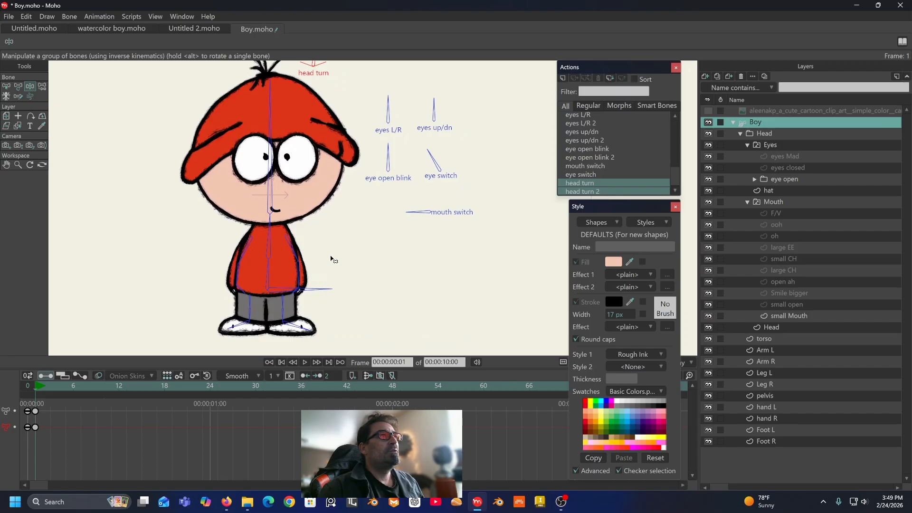
pyautogui.moveTo(331, 257); pyautogui.dragTo(312, 268)
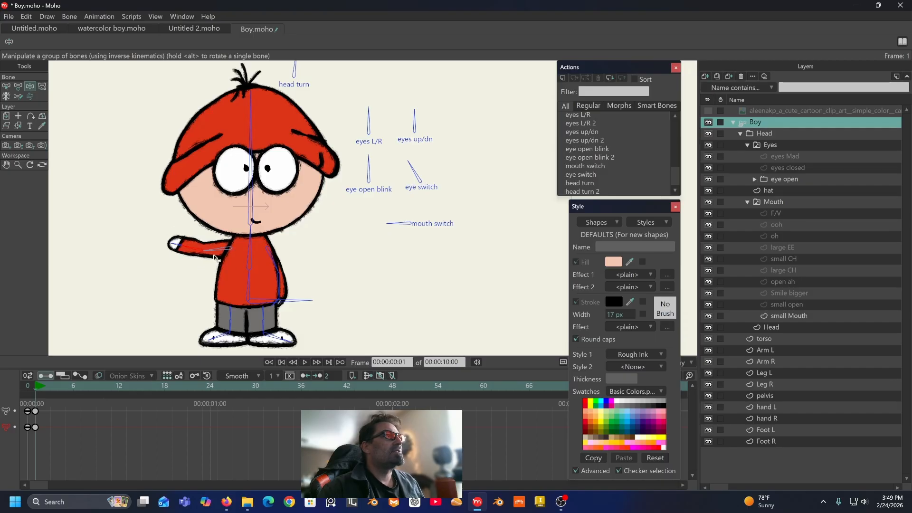
pyautogui.moveTo(219, 262); pyautogui.dragTo(194, 241)
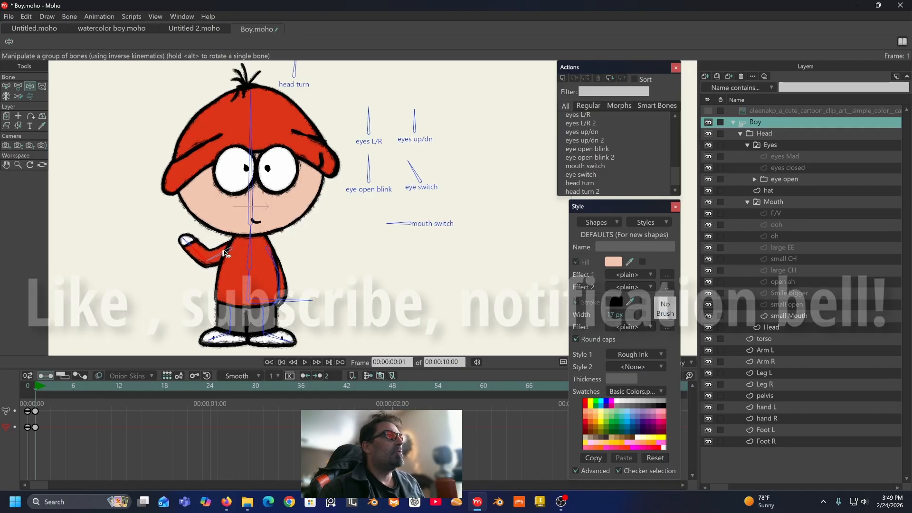